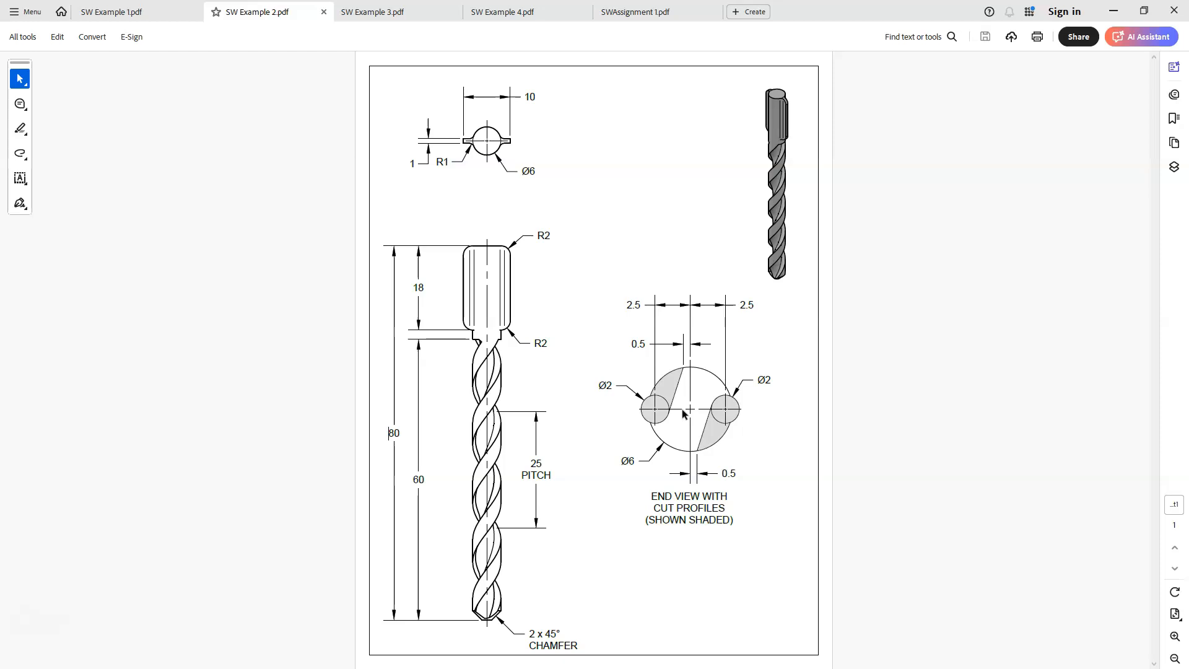
Switch to SOLIDWORKS and create a new part document
click(691, 661)
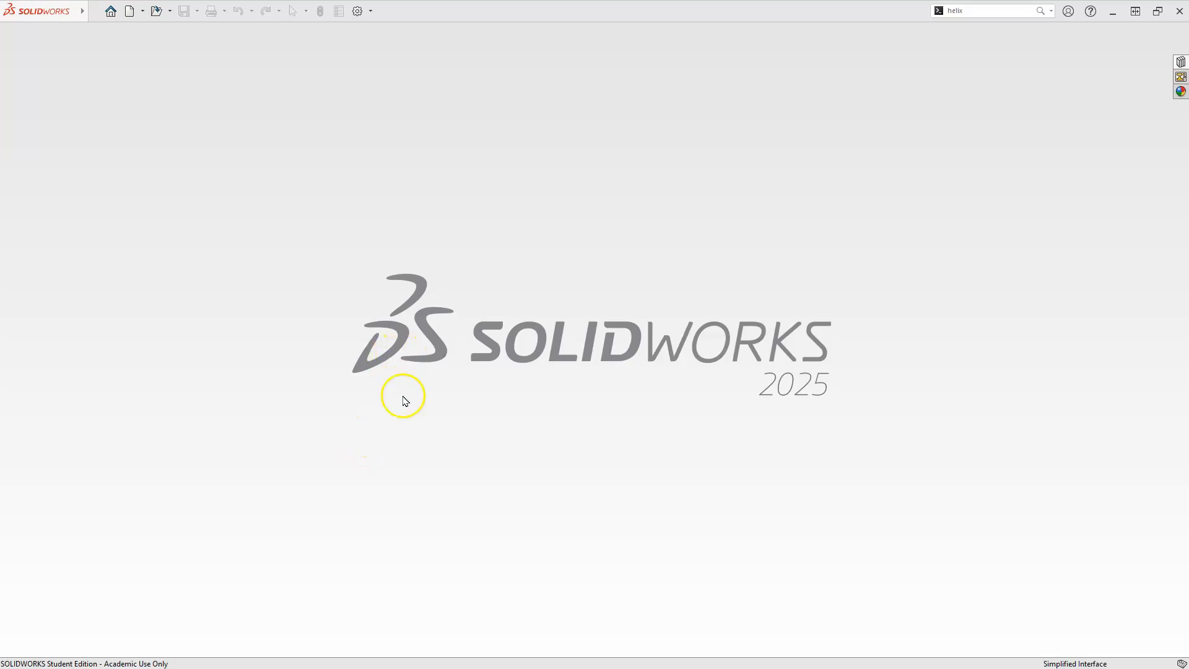
click(130, 12)
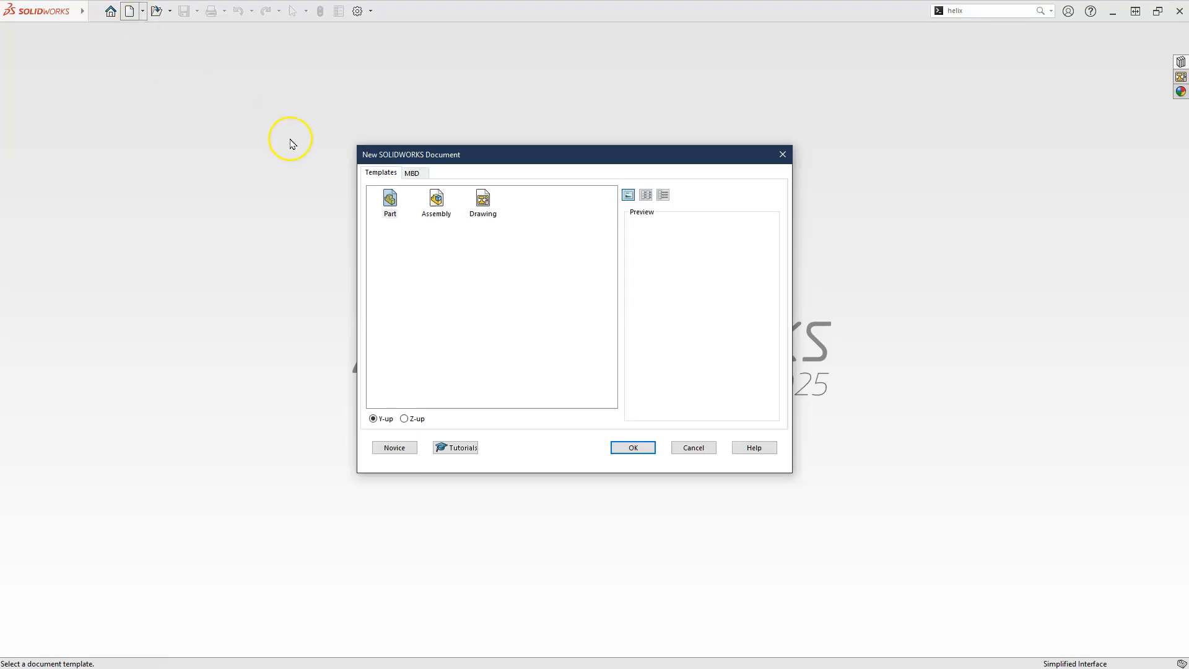
click(627, 447)
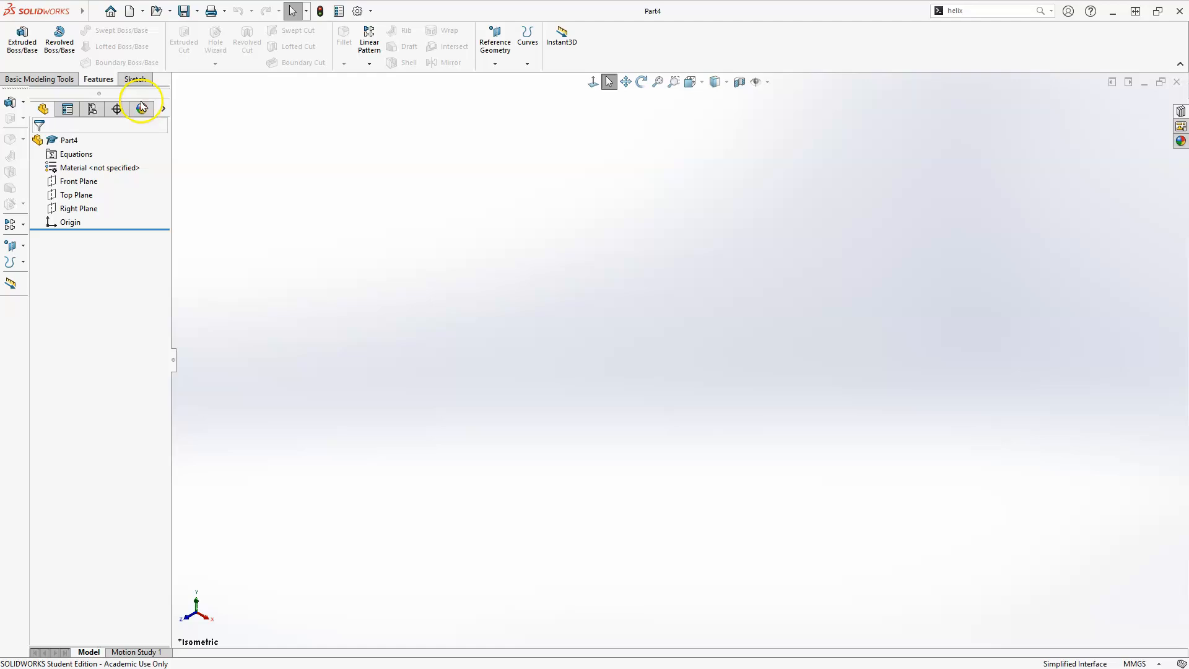
Start a new sketch on the Top Plane
click(135, 81)
click(17, 34)
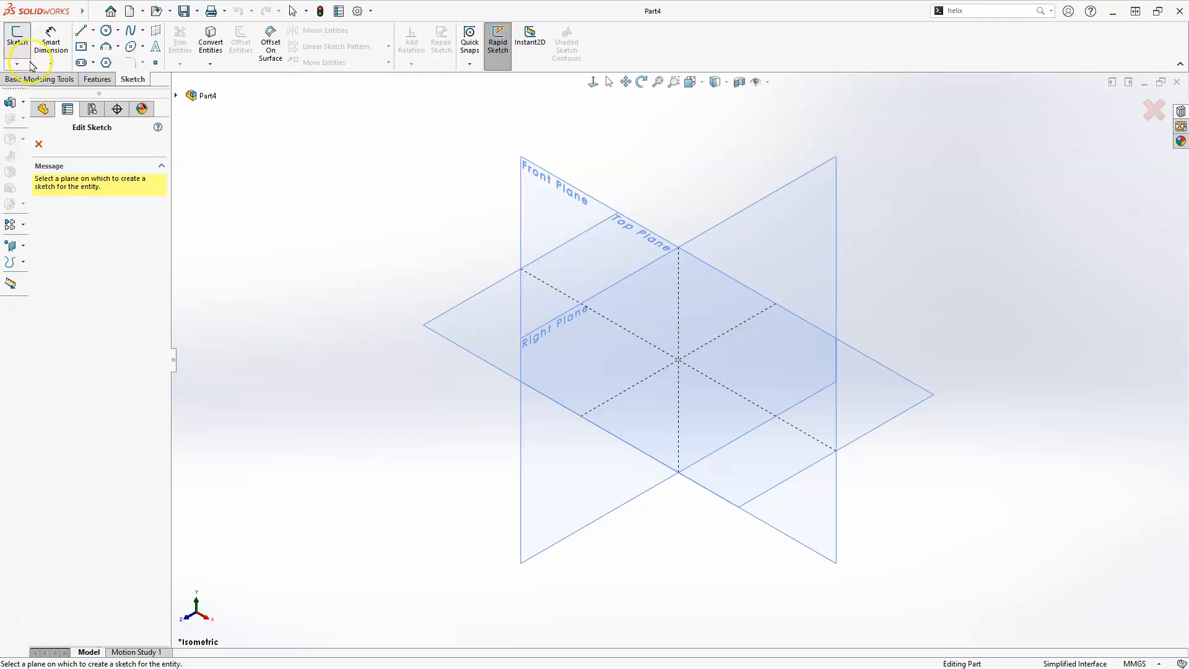
click(441, 326)
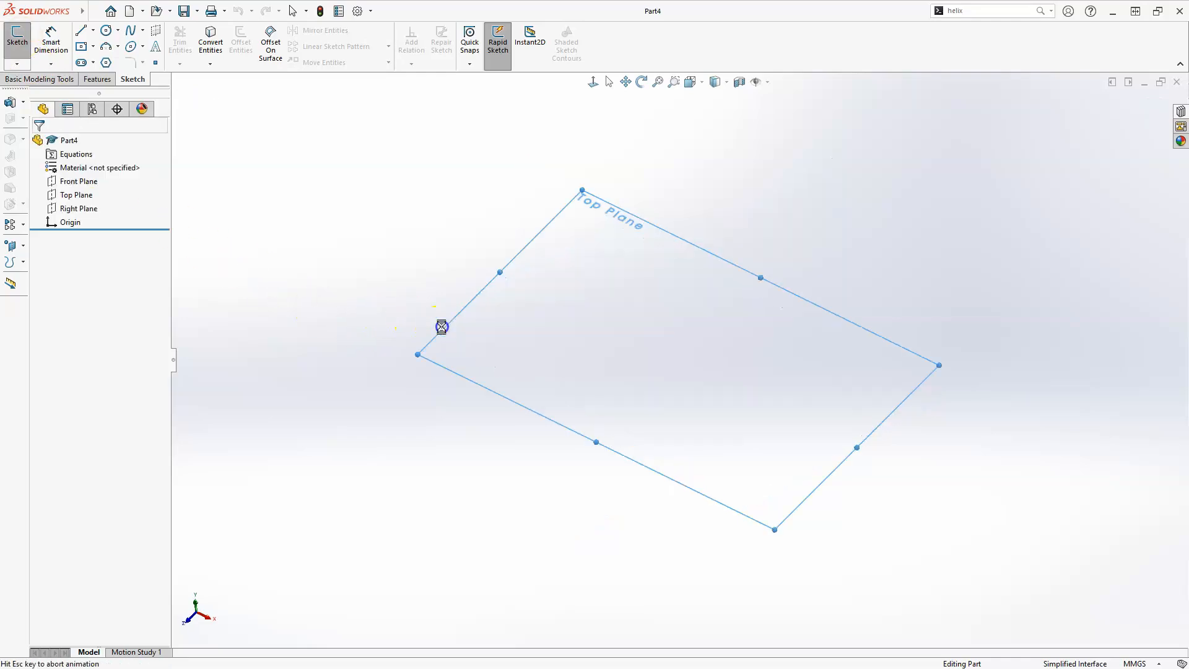
Sketch a circle centred on the origin, about 88 mm in diameter
click(106, 31)
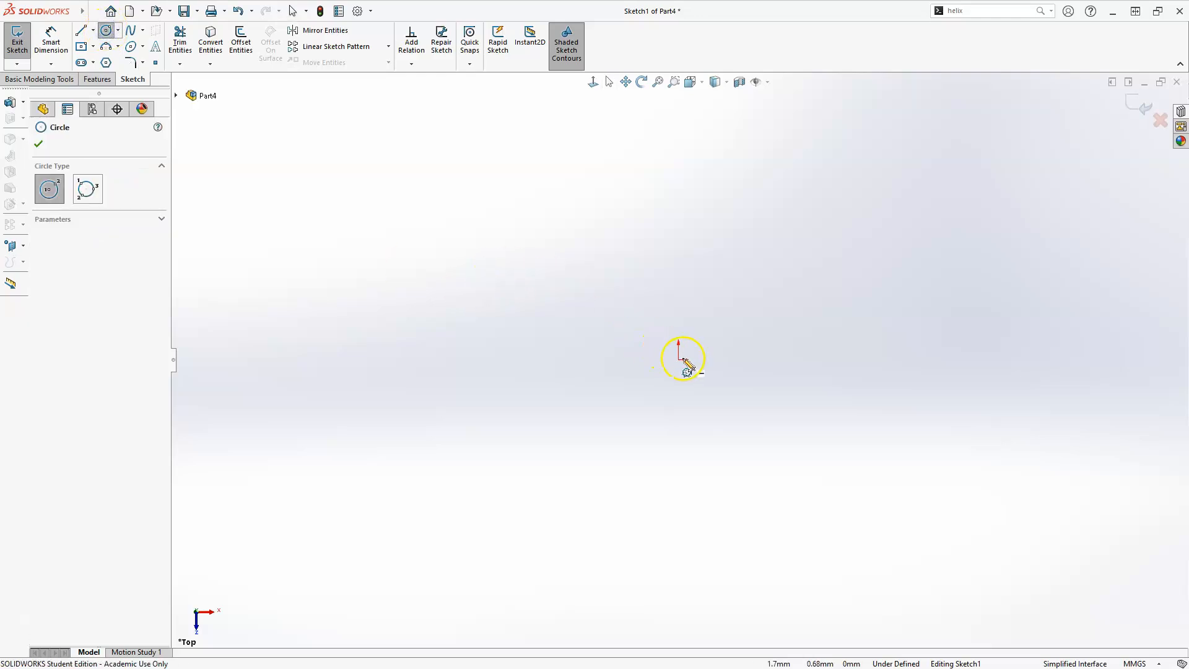
mouse_move(681, 361)
mouse_down()
mouse_move(678, 254)
mouse_move(695, 247)
mouse_move(692, 261)
mouse_up()
key(Escape)
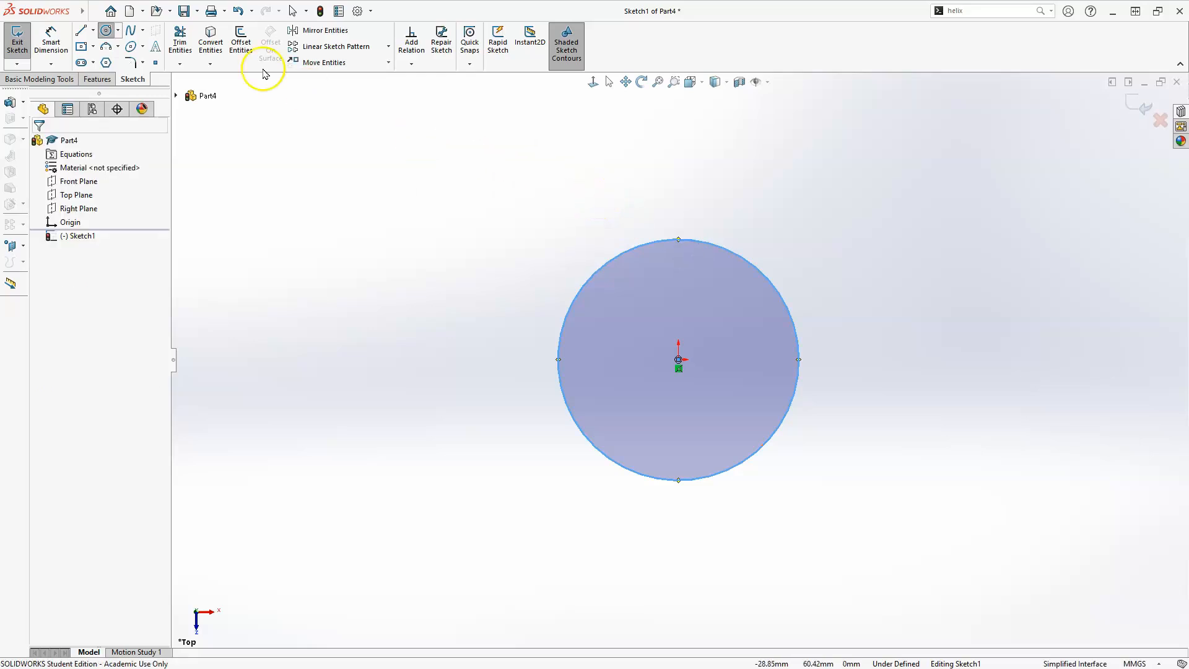
Dimension the circle's diameter to 6 mm and close the dimension tool
click(51, 39)
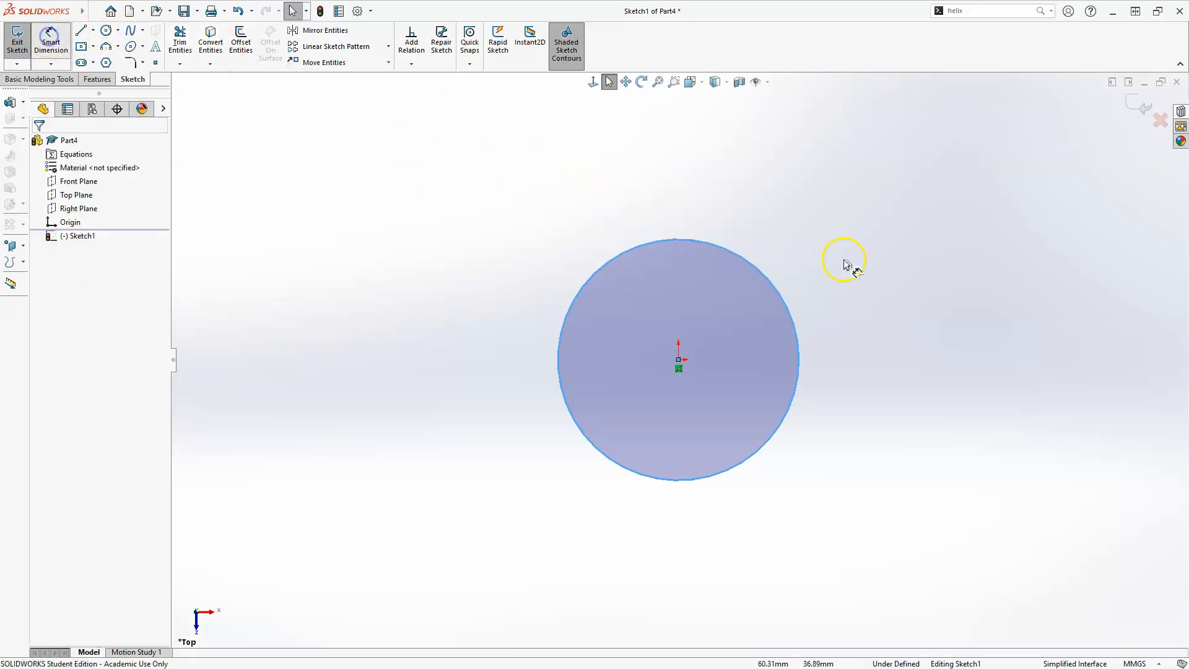
click(768, 286)
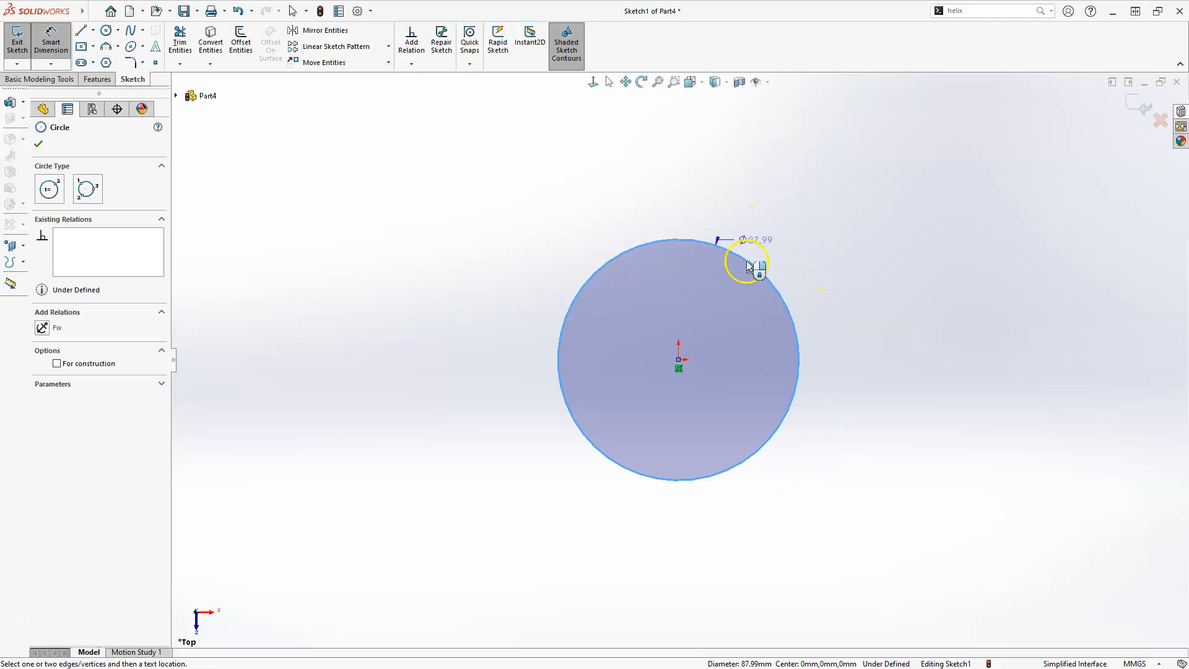
click(825, 219)
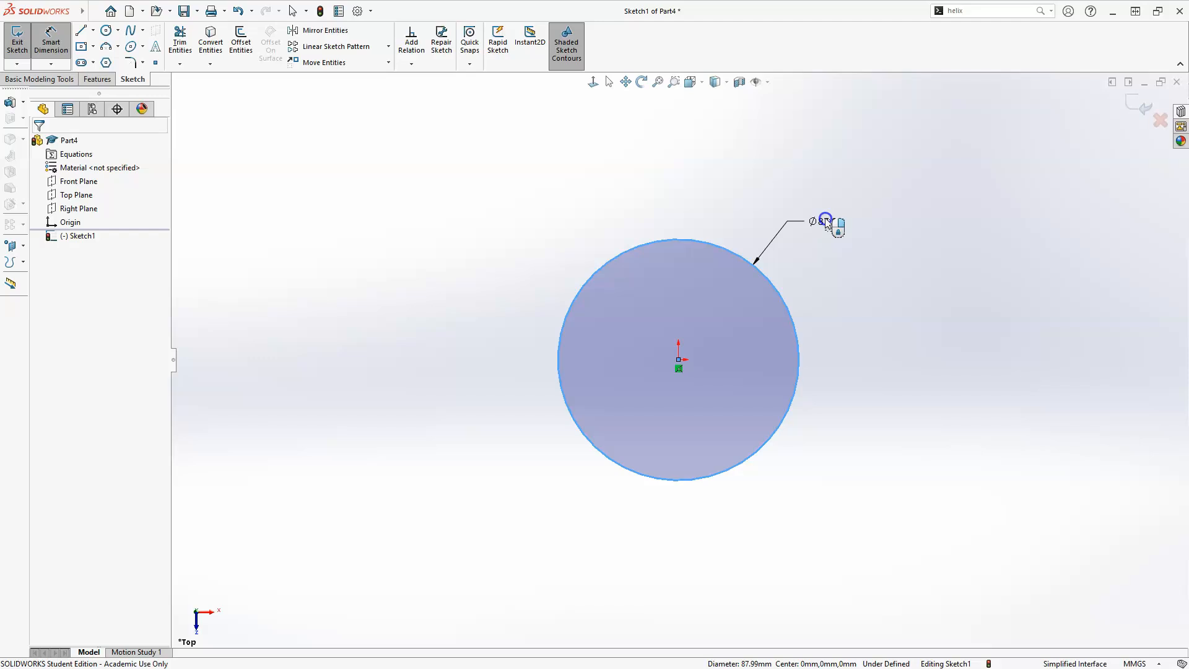
double_click(826, 221)
text(6)
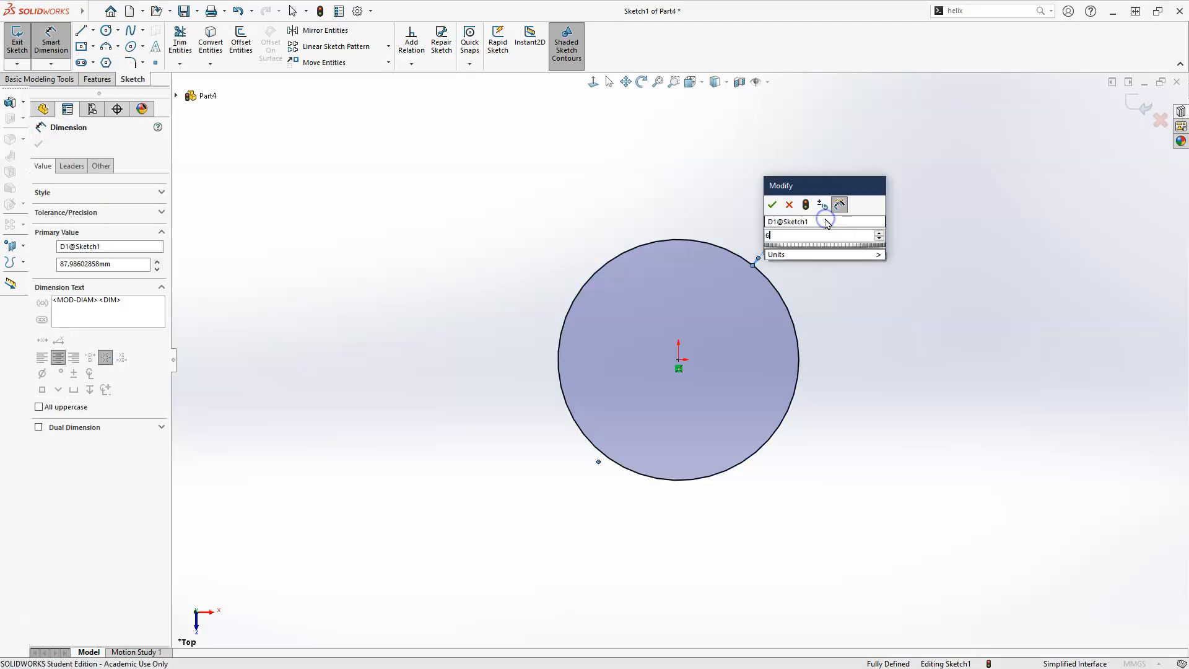
key(Return)
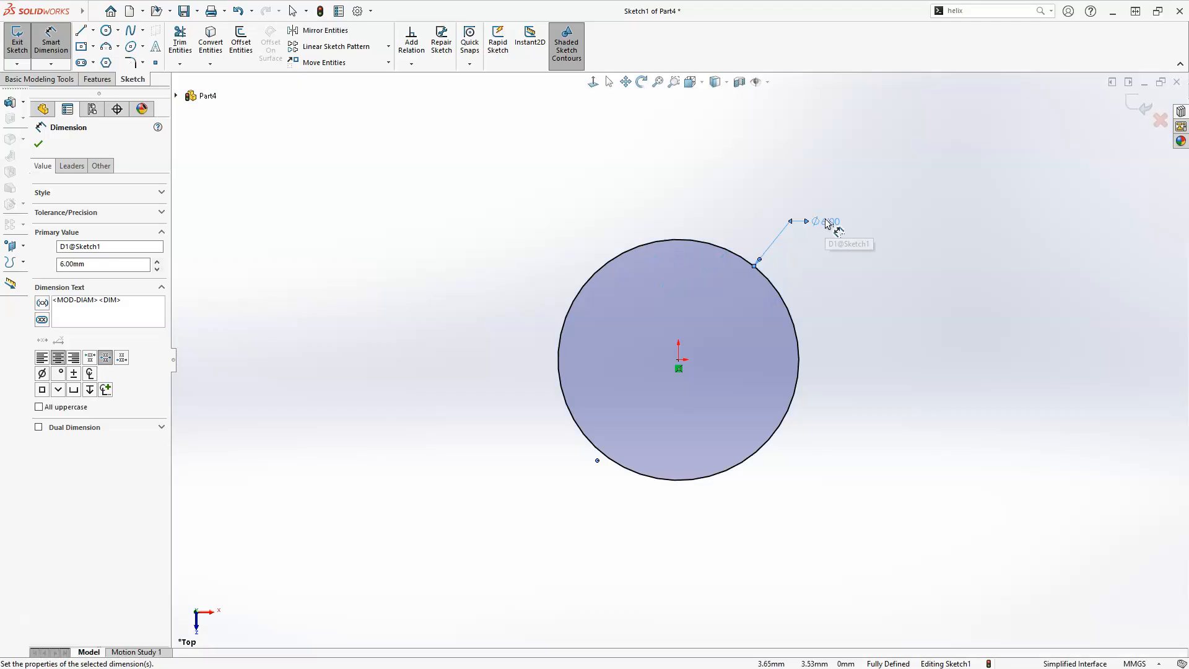
click(834, 243)
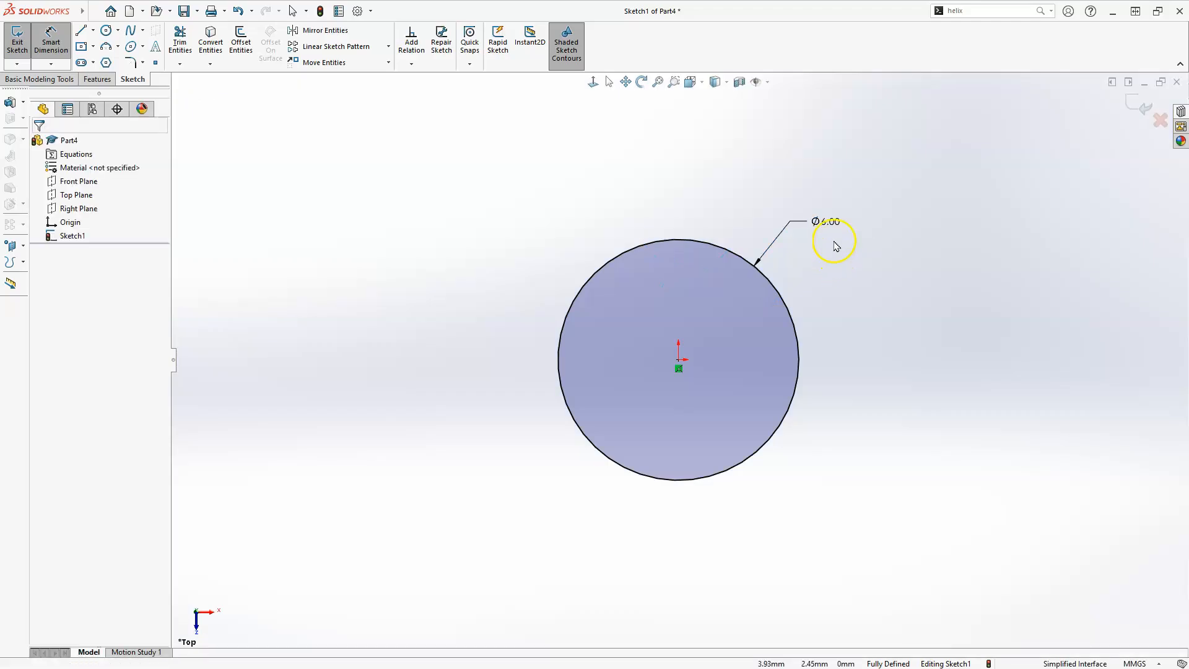
key(Escape)
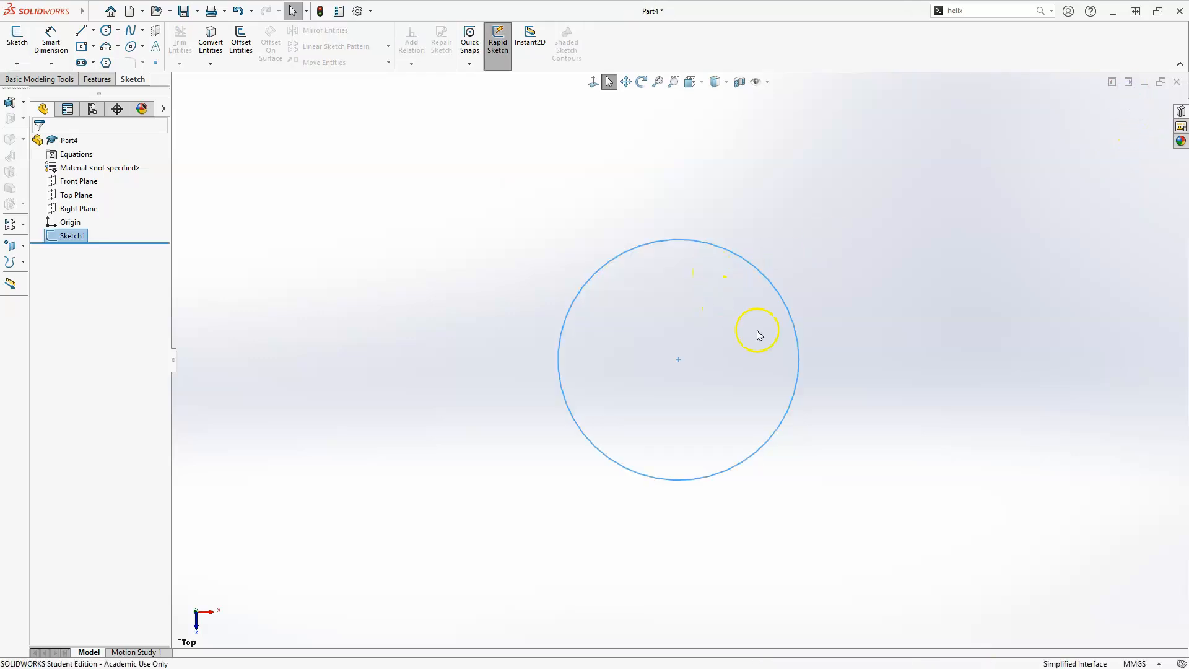
Extrude the circle sketch as a boss 60 mm deep
click(98, 80)
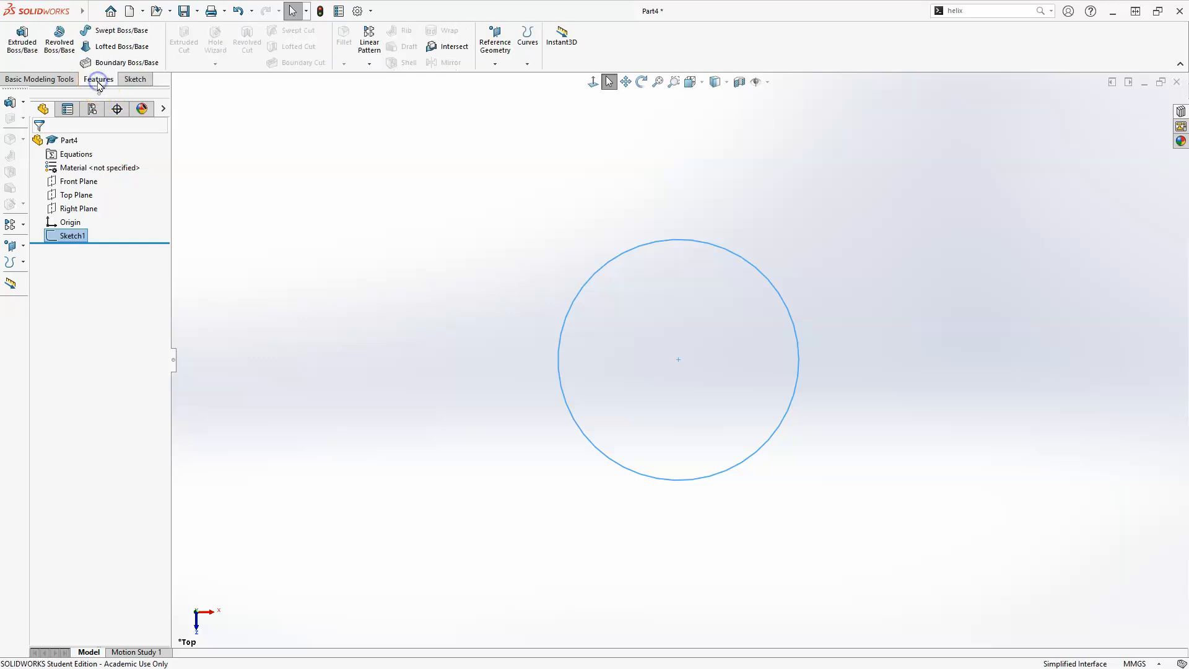
click(23, 39)
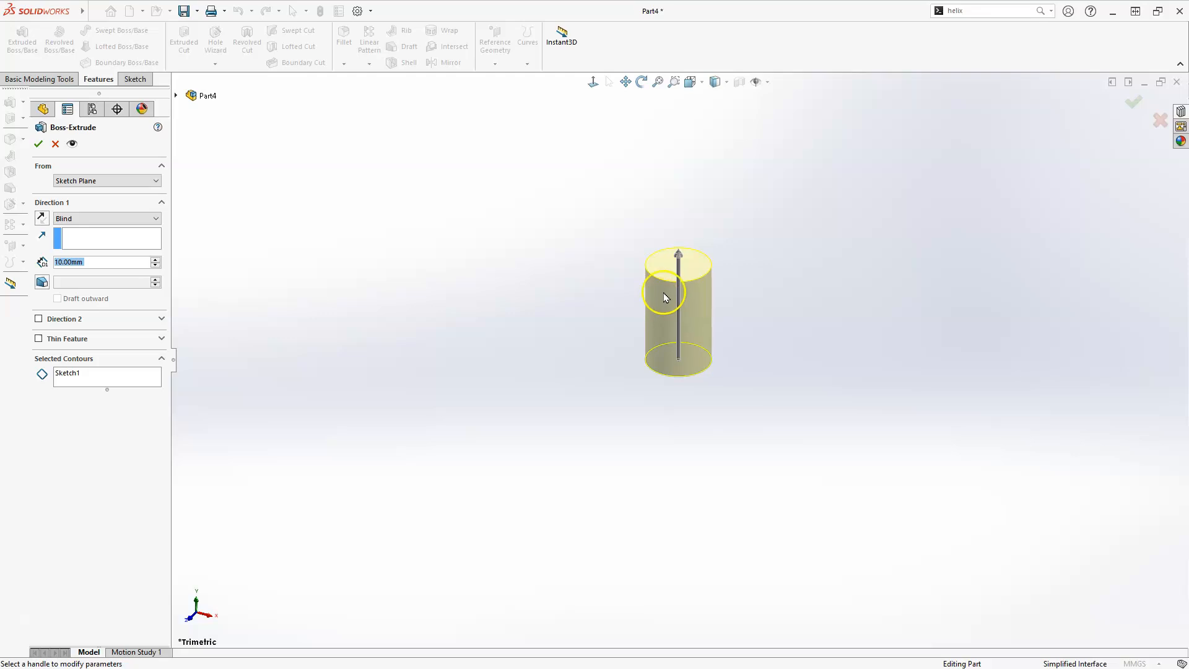
mouse_move(679, 255)
mouse_down()
mouse_move(684, 474)
mouse_move(712, 551)
mouse_move(709, 508)
mouse_up()
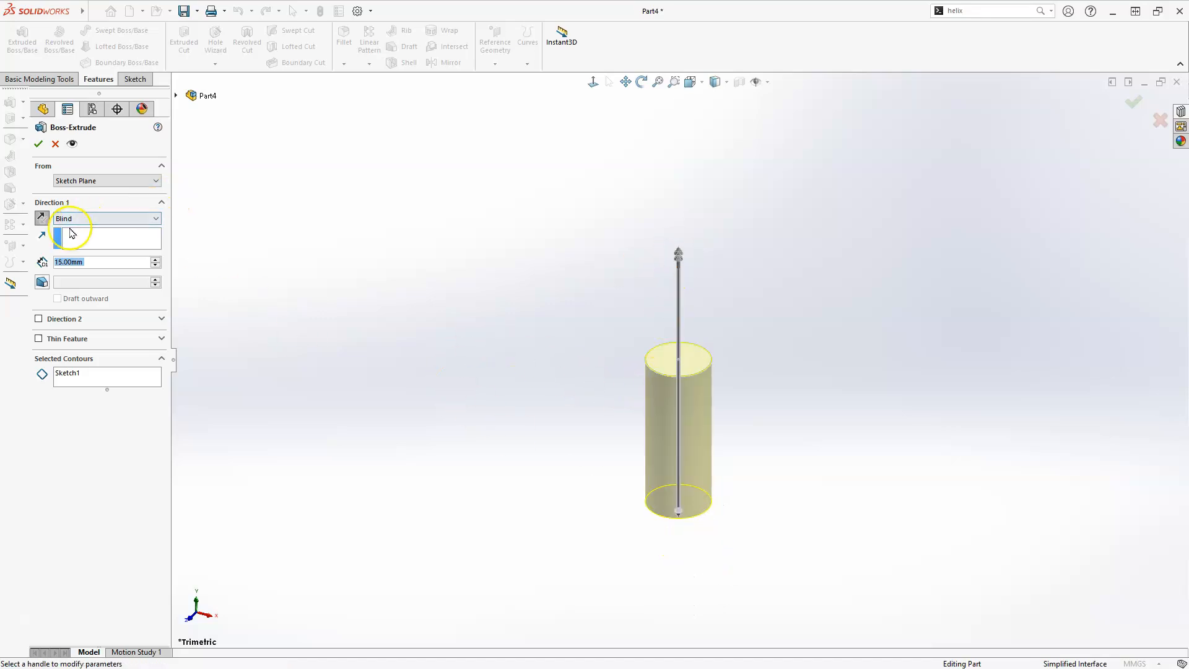
double_click(92, 262)
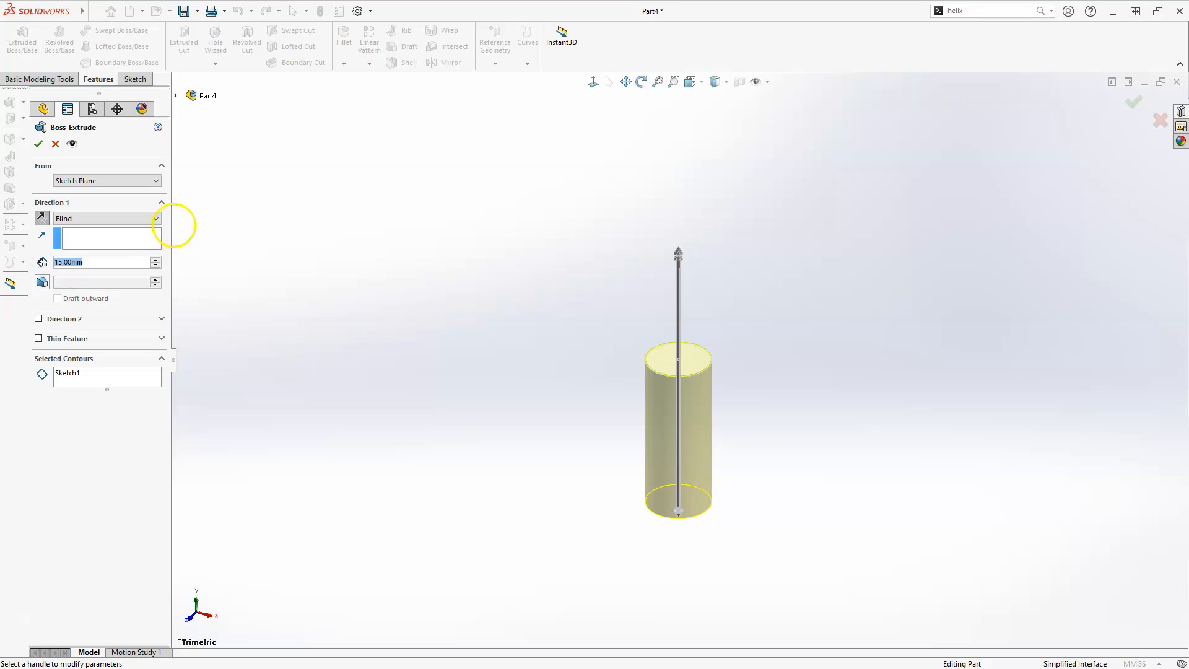
text(60)
key(Return)
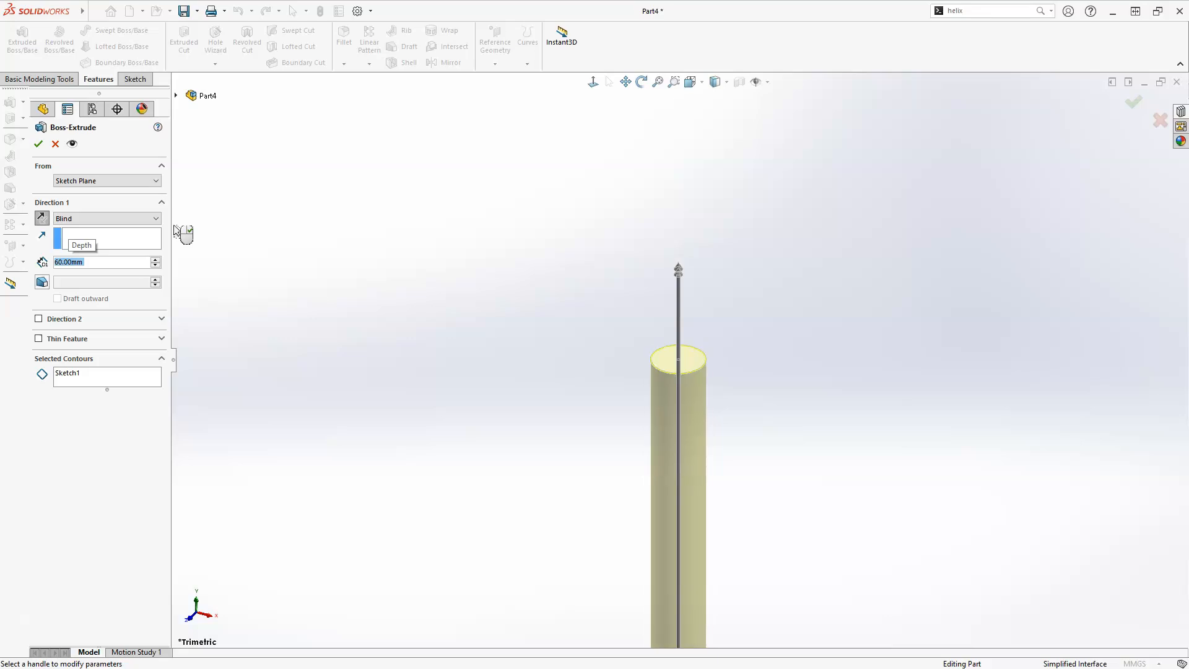
click(39, 146)
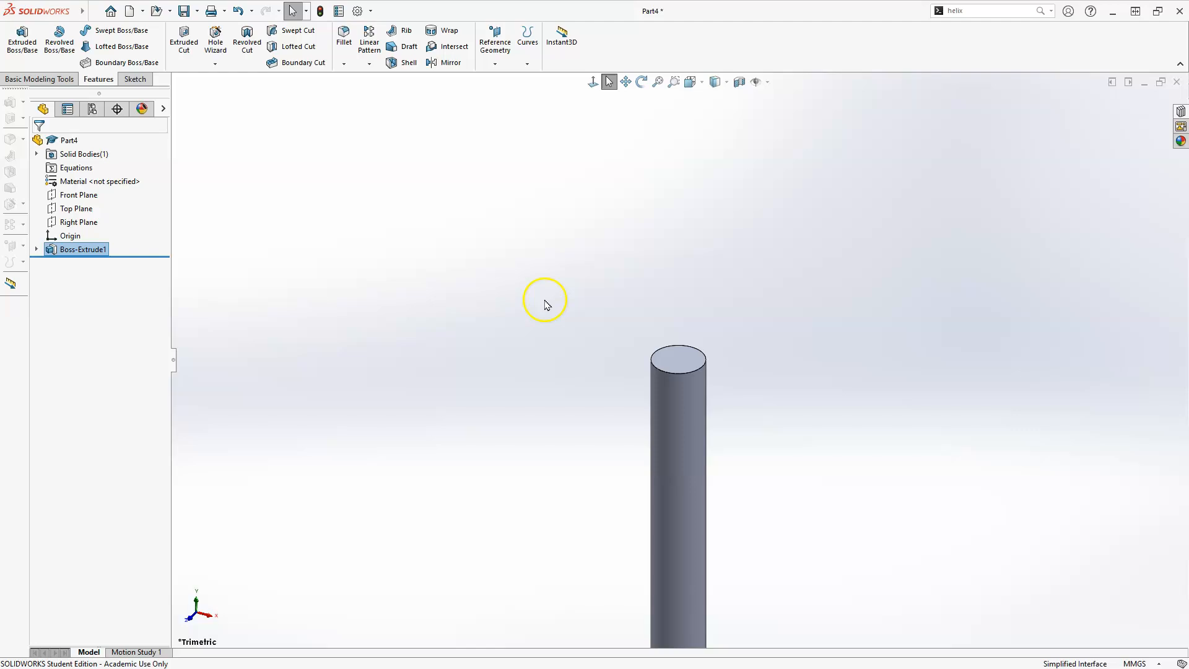
Start a new sketch on the cylinder's bottom end face
scroll(565, 300, up, 3)
scroll(629, 462, up, 3)
scroll(656, 548, down, 2)
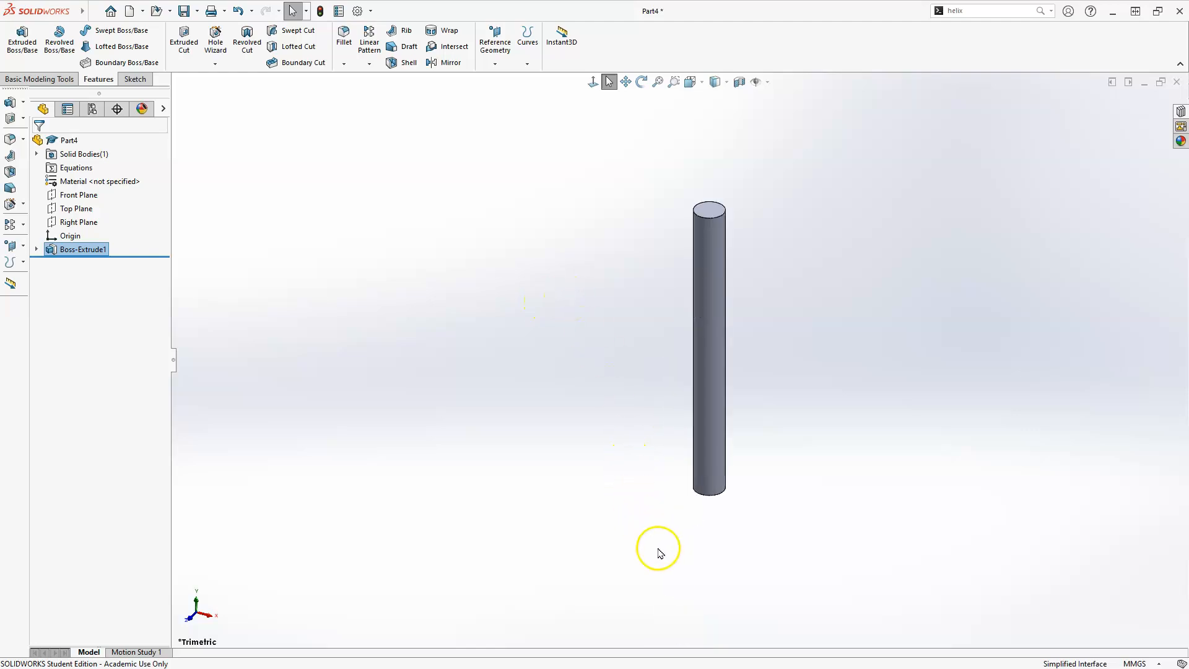
scroll(743, 461, down, 1)
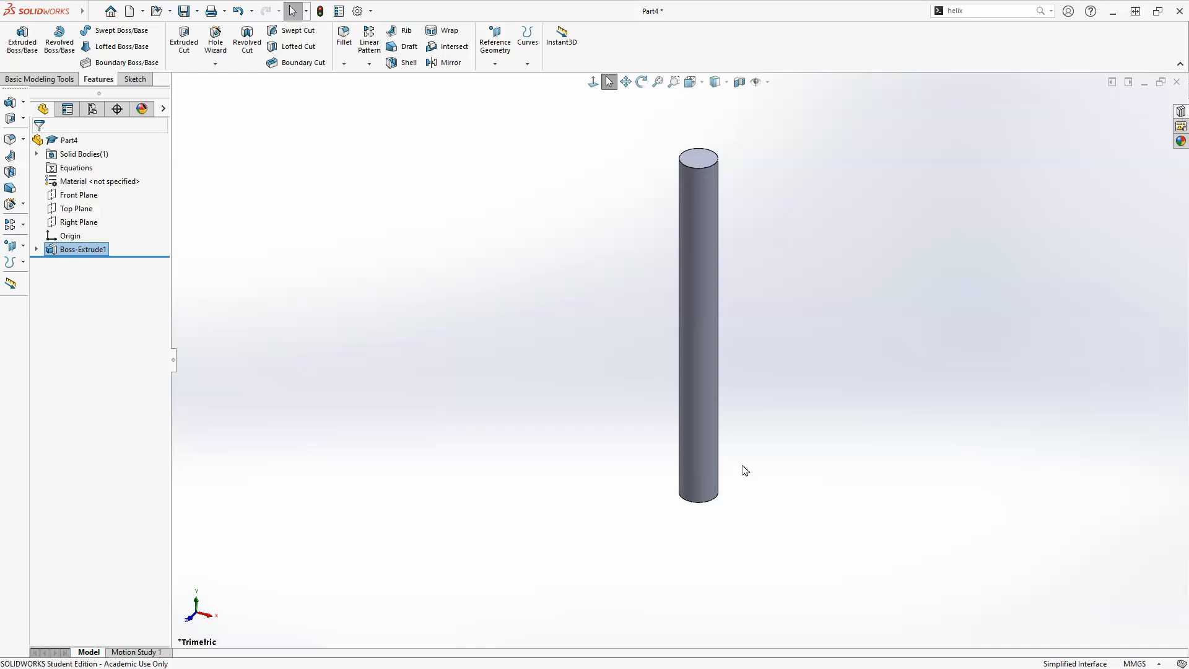
mouse_move(724, 348)
middle_down()
mouse_move(722, 390)
mouse_move(722, 226)
mouse_move(734, 479)
mouse_move(730, 353)
middle_up()
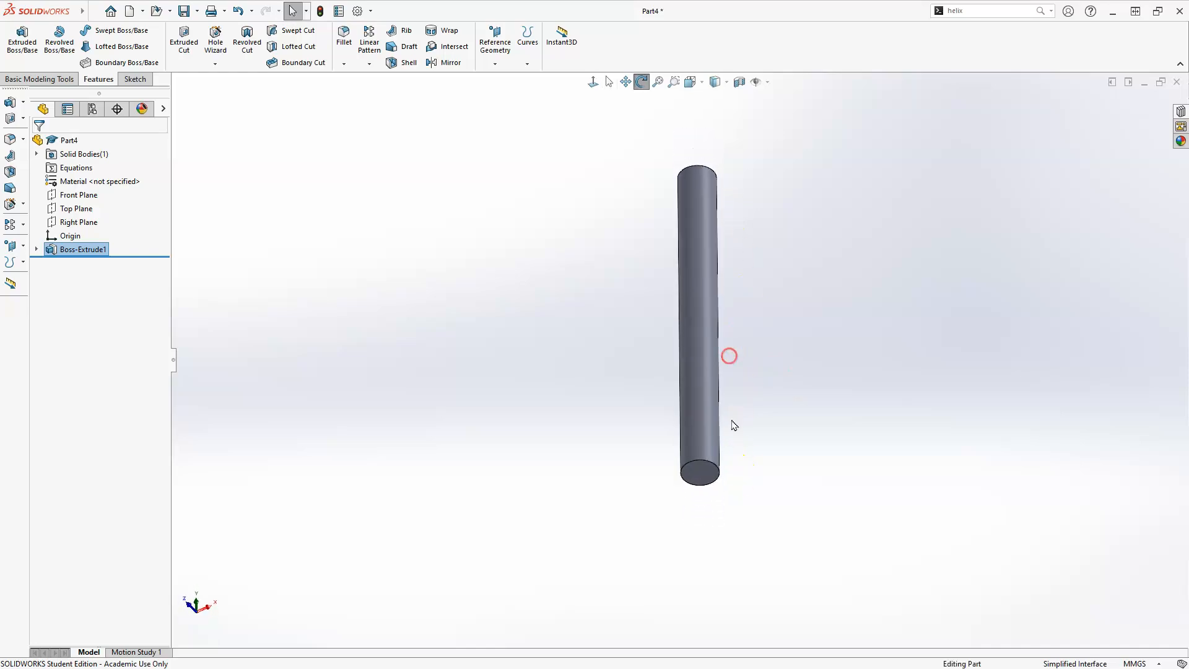
click(703, 475)
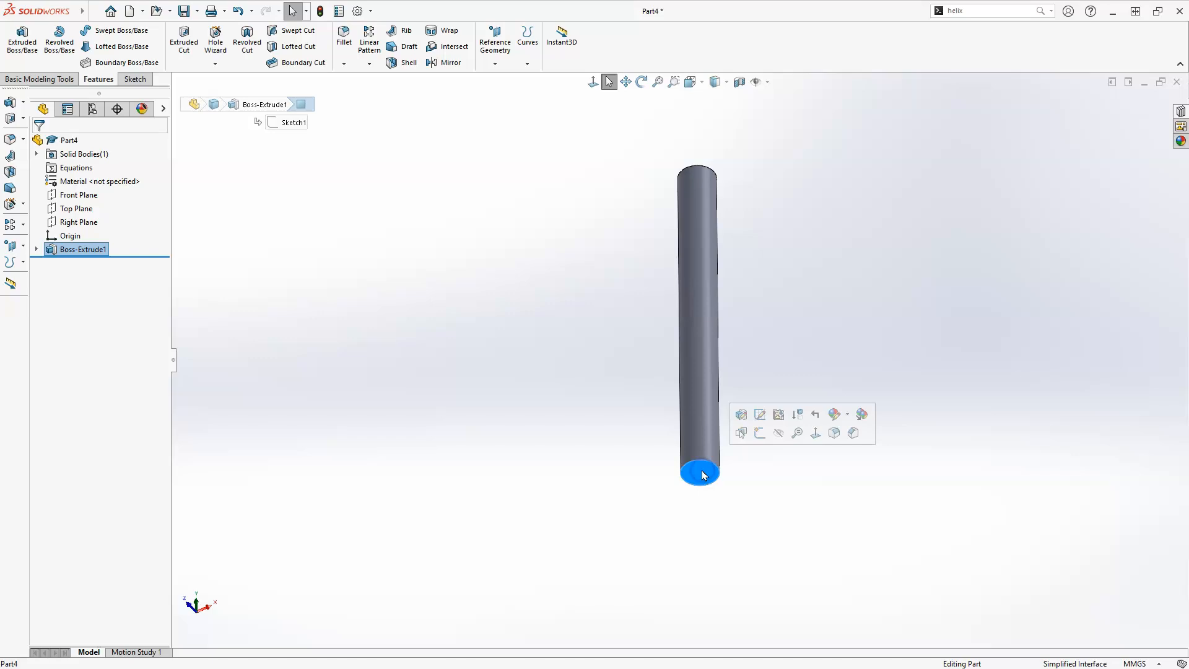
click(760, 433)
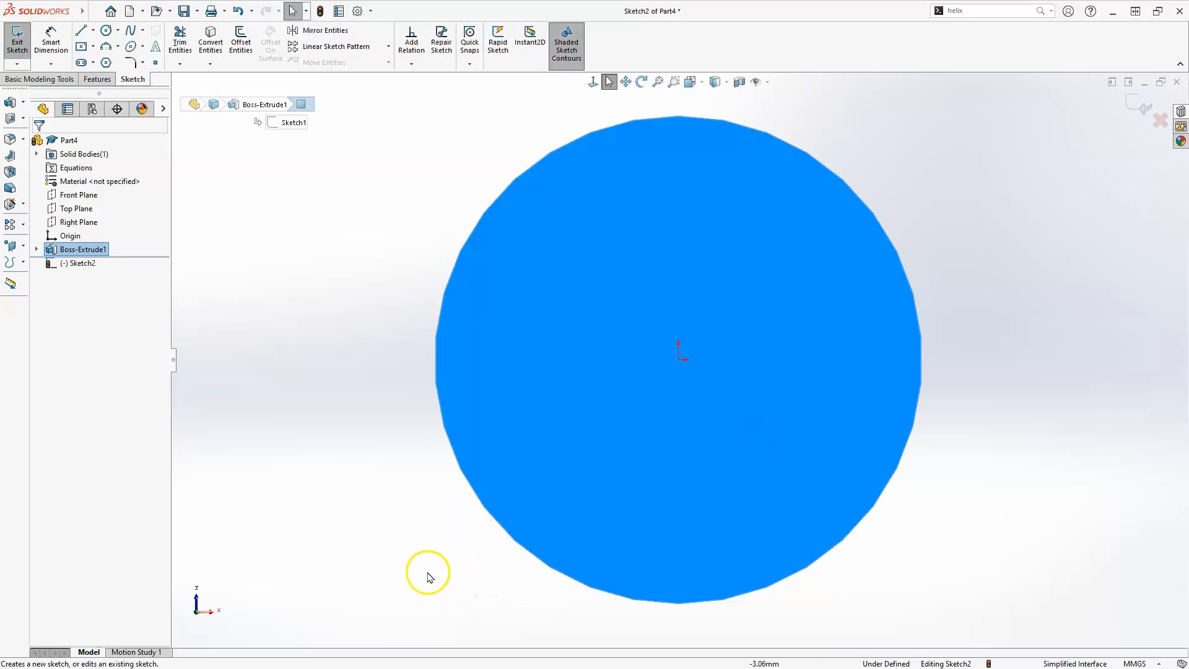
click(422, 570)
Sketch a small circle about 1.9 mm in diameter just outside the shaft's right edge
scroll(480, 410, up, 1)
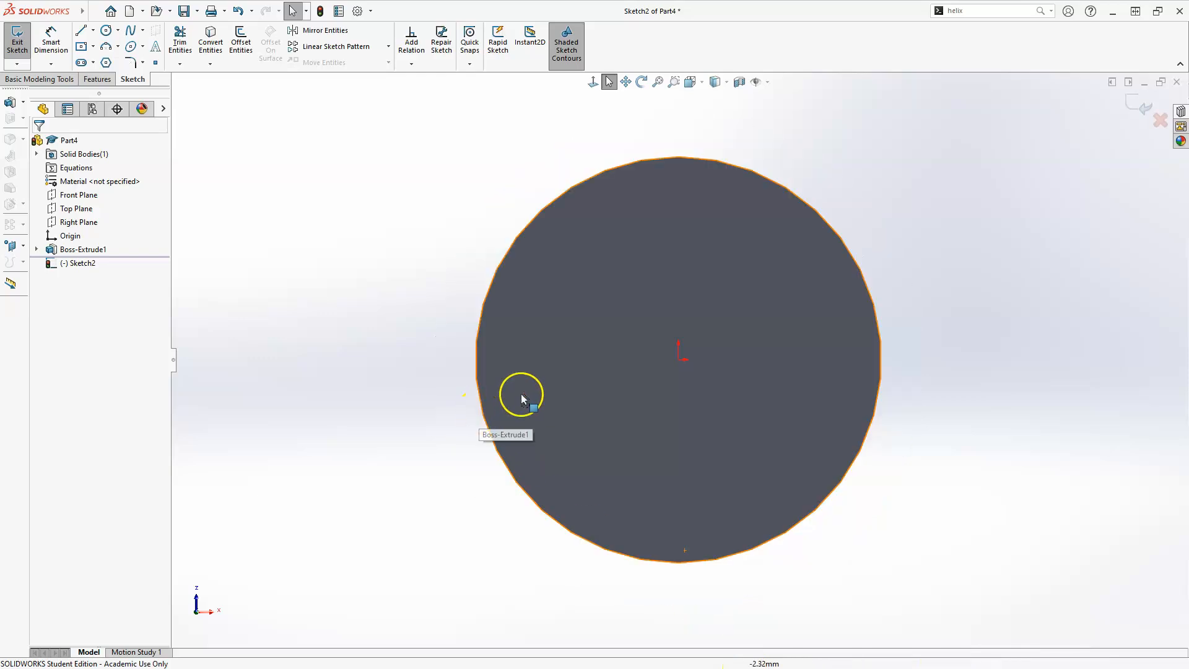
click(107, 29)
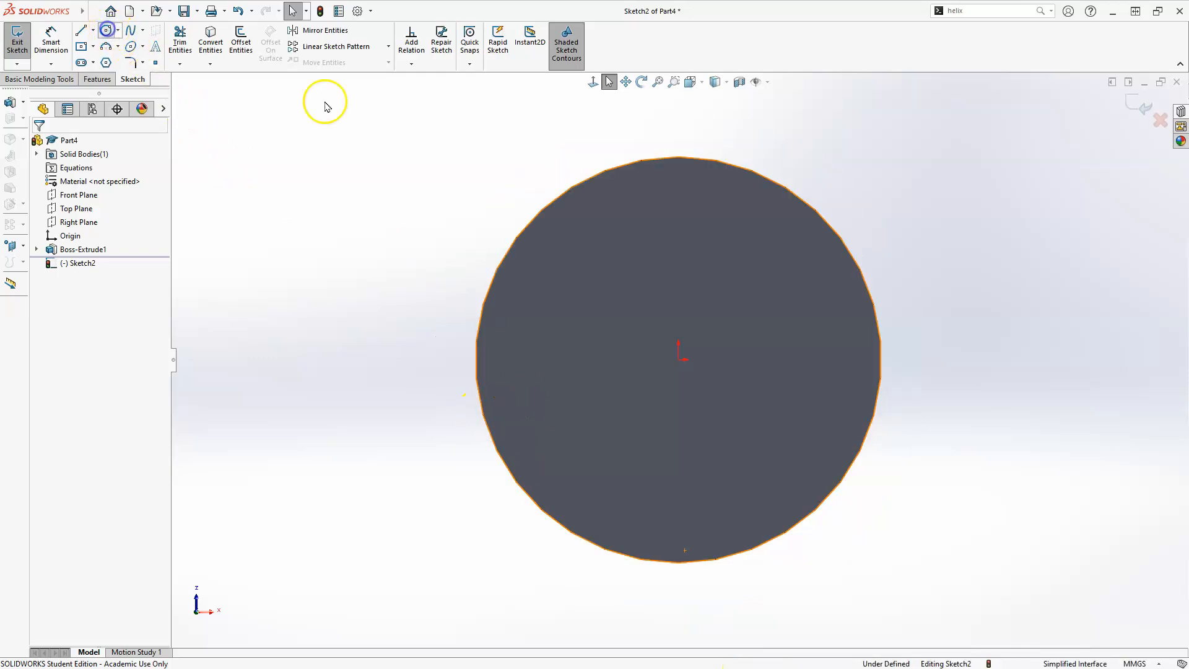
click(961, 394)
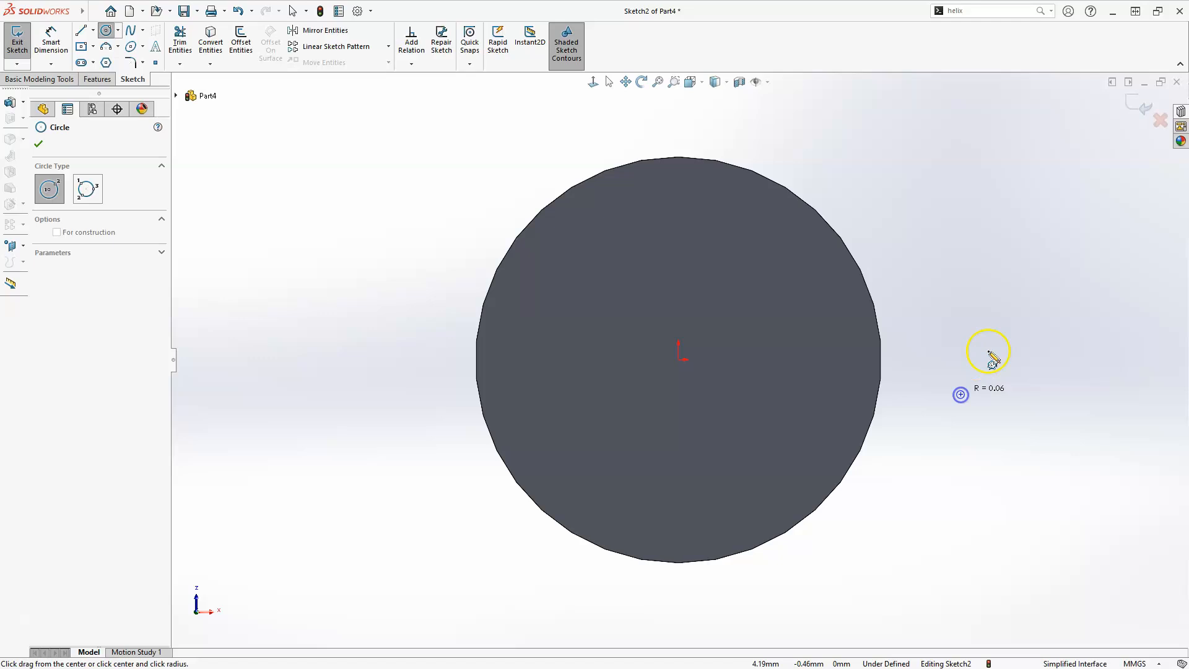
click(997, 345)
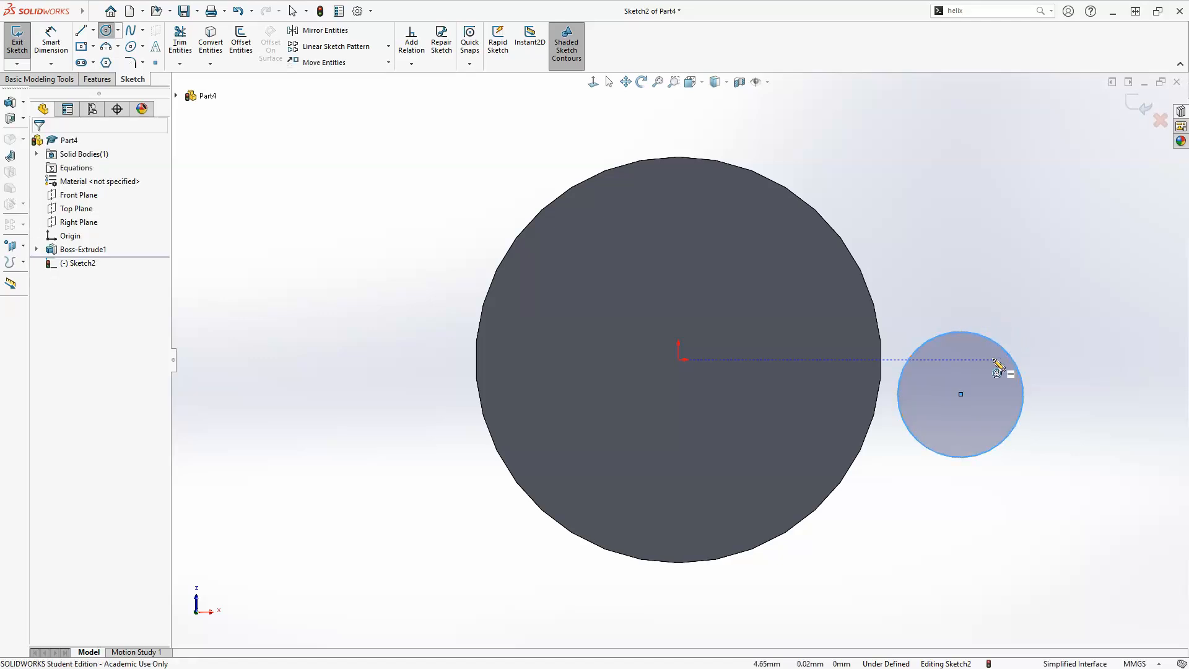
key(Escape)
click(957, 365)
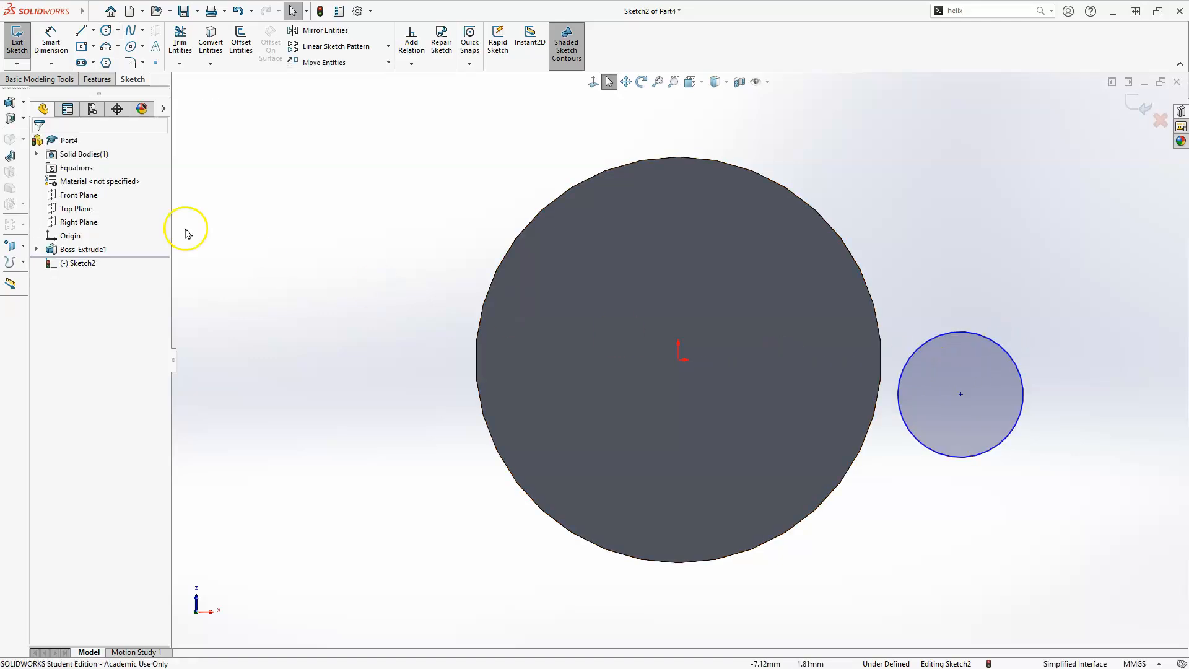
Dimension the small circle's diameter to 2 mm
click(53, 40)
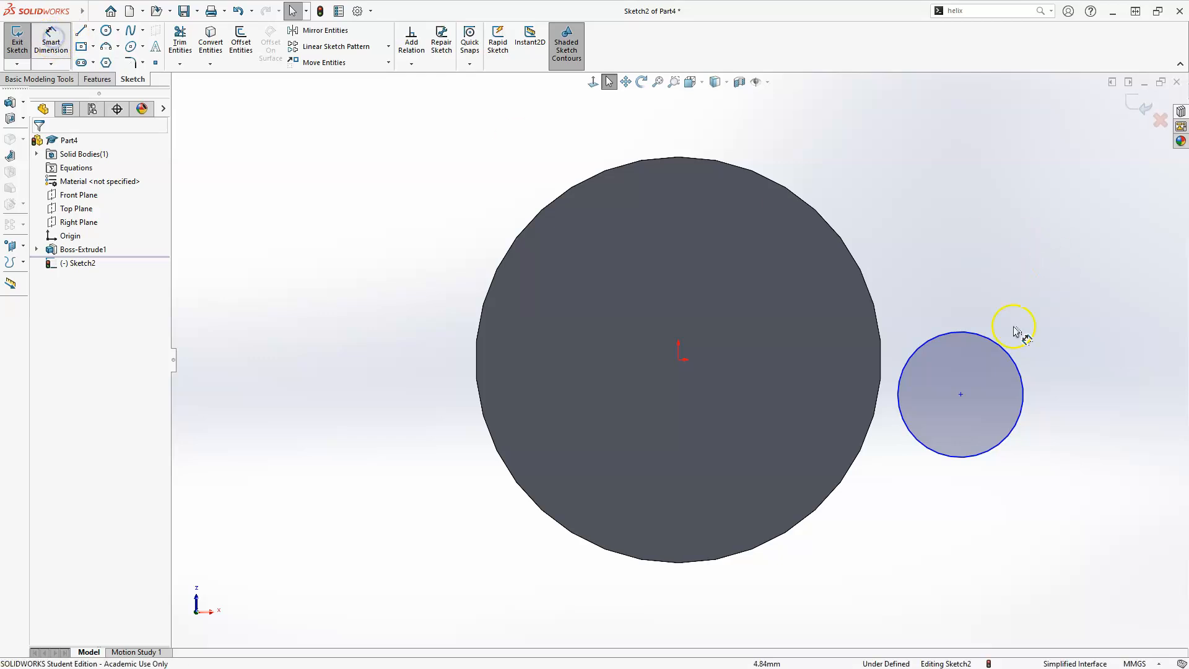
click(1004, 351)
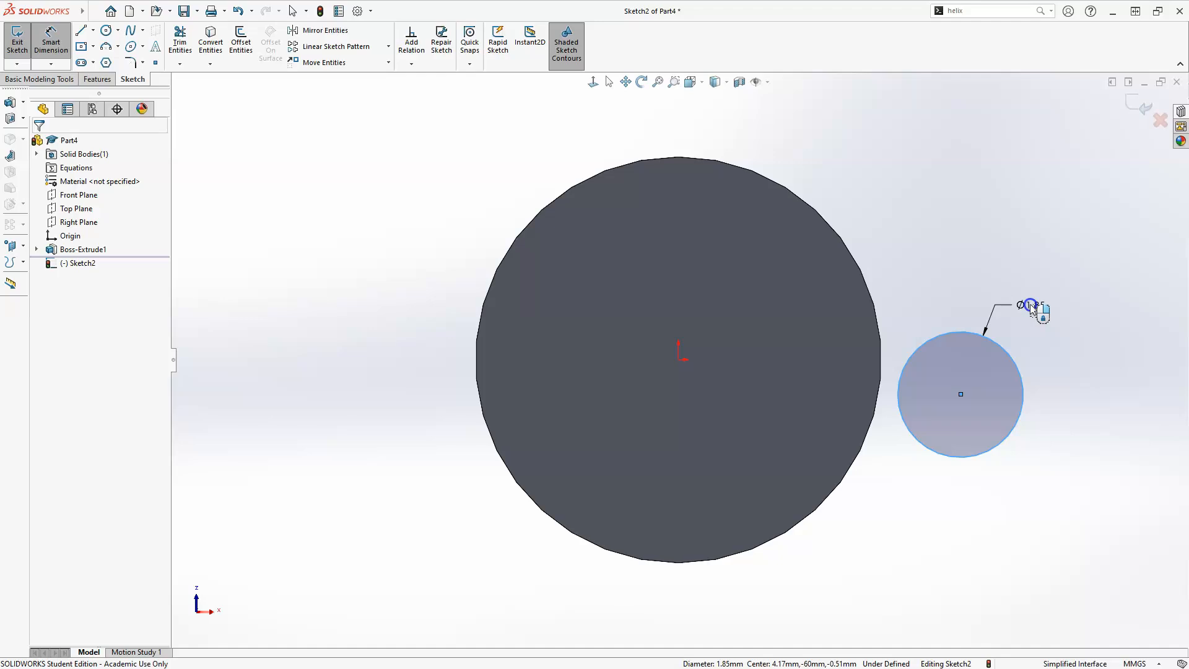
click(991, 304)
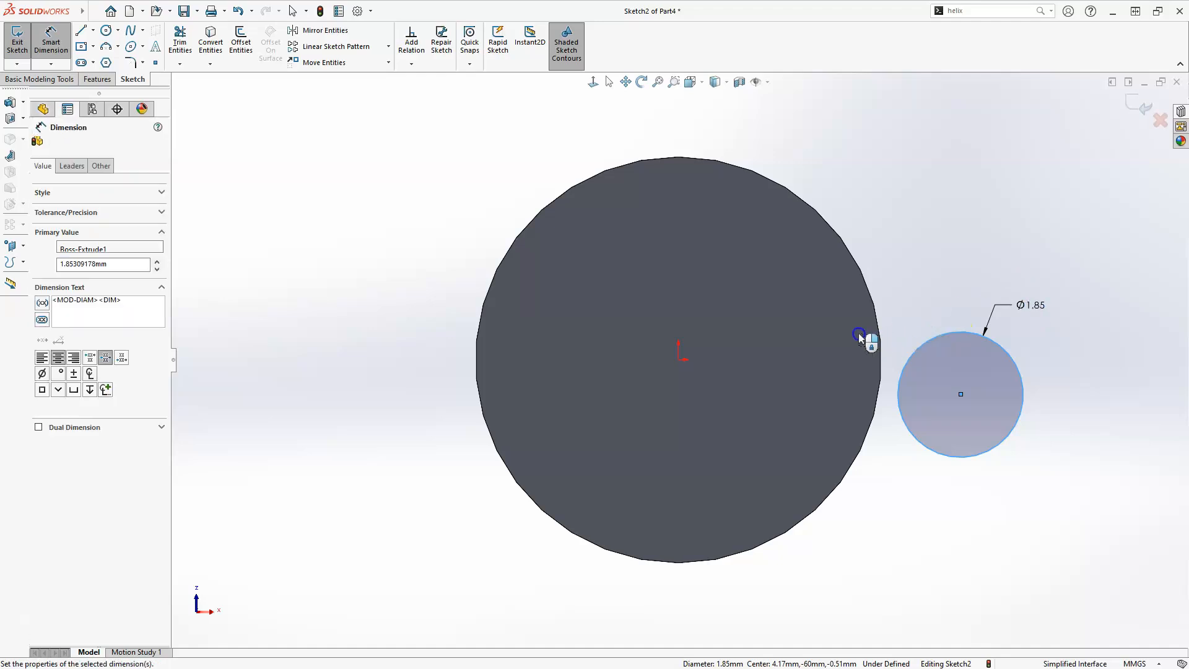
click(842, 325)
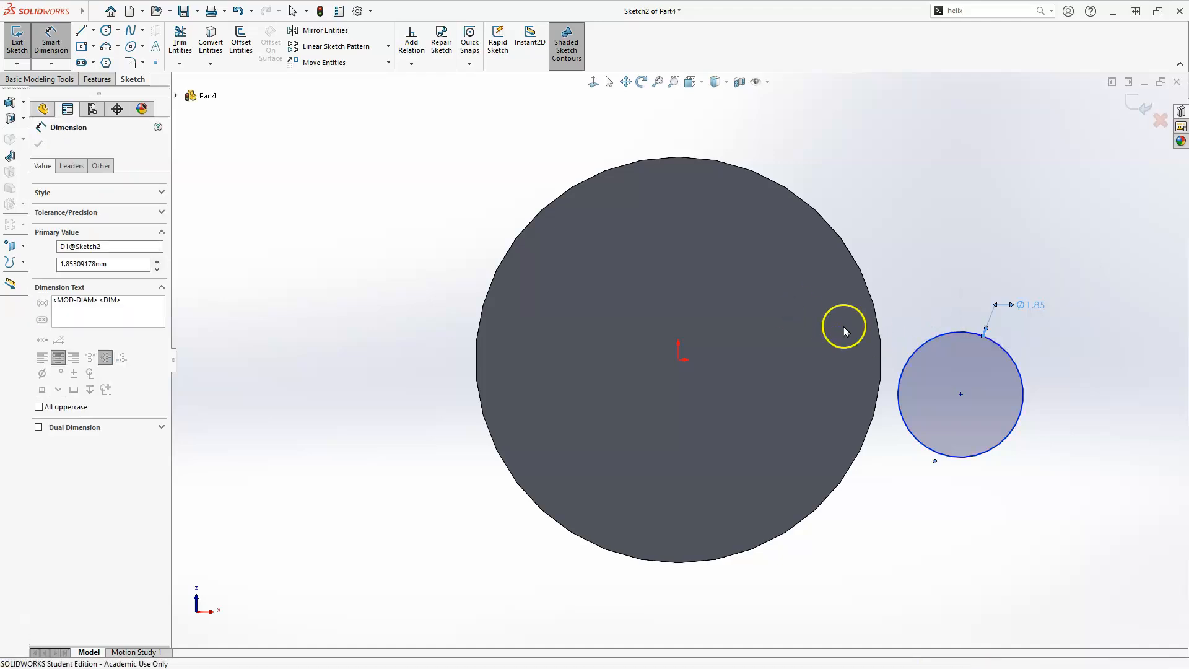
scroll(814, 450, up, 1)
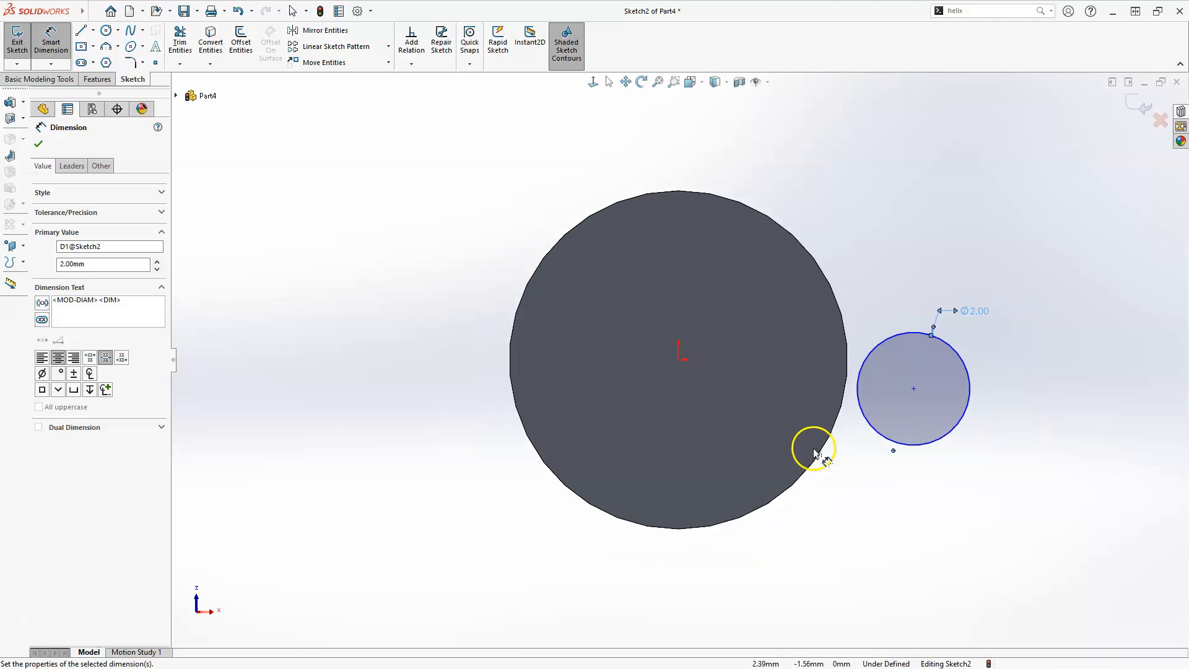
Add a horizontal relation between the small circle's center and the origin
key(Escape)
key(Escape)
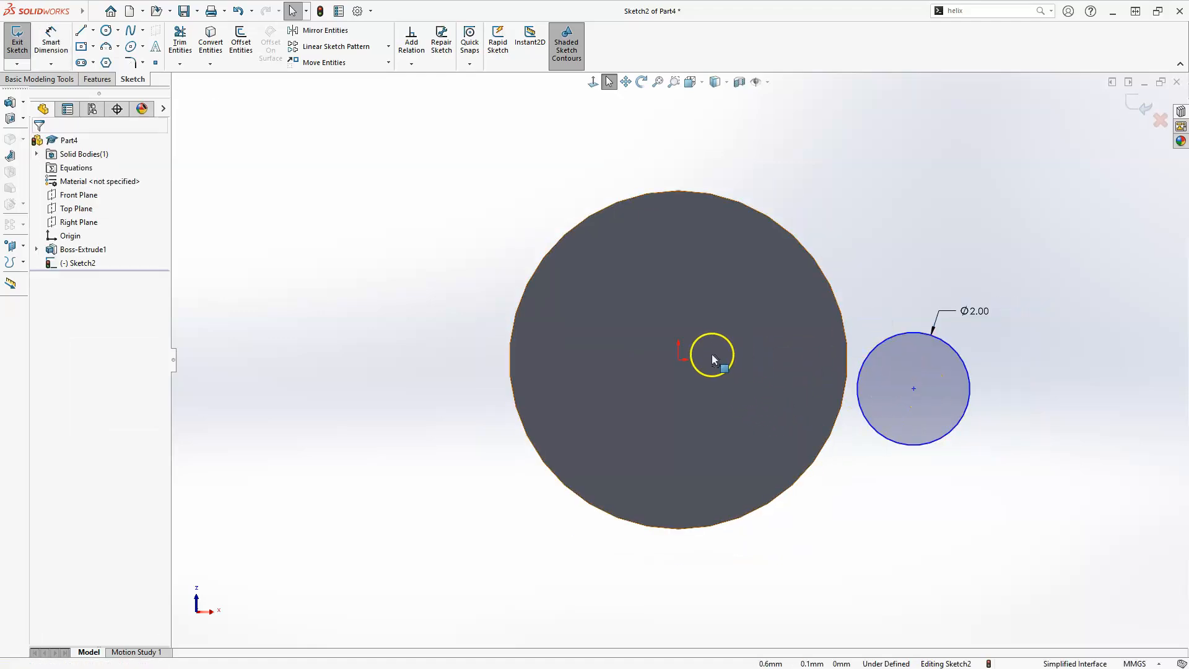
click(679, 361)
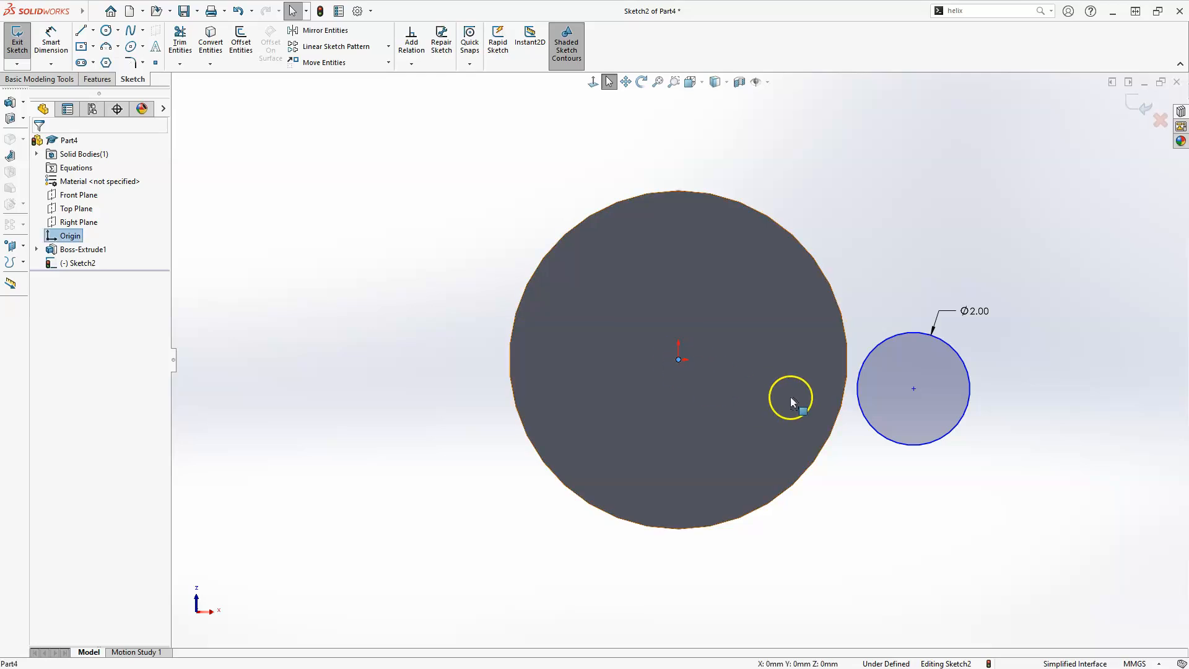
ctrl+click(915, 390)
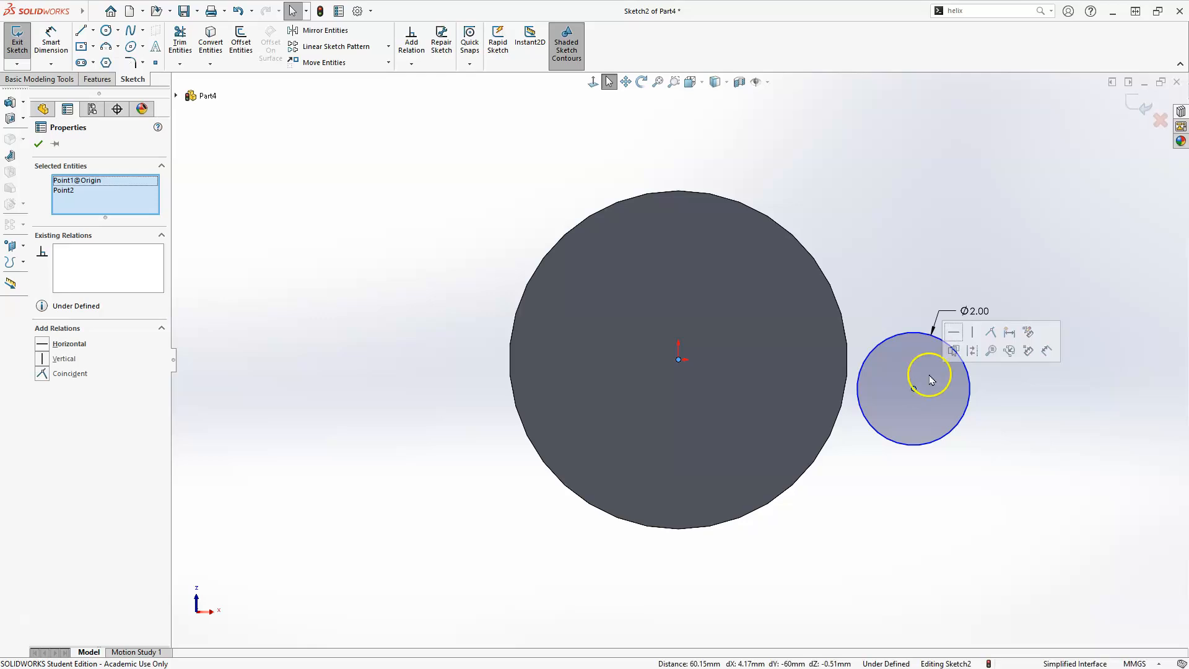
click(953, 332)
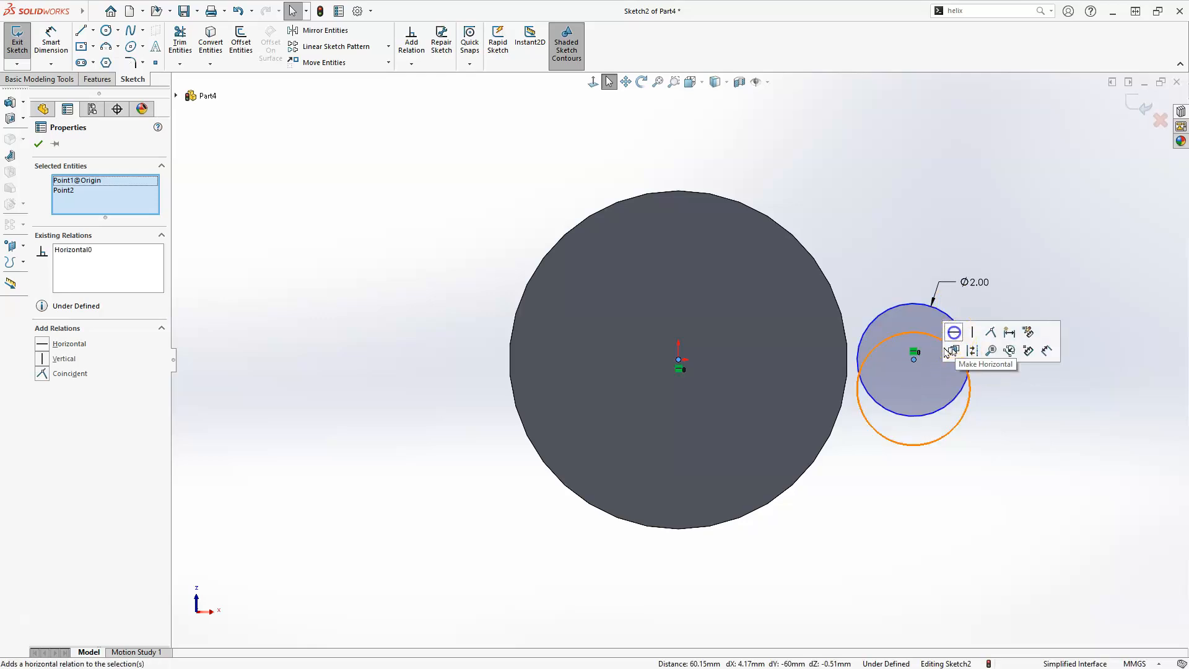
click(775, 577)
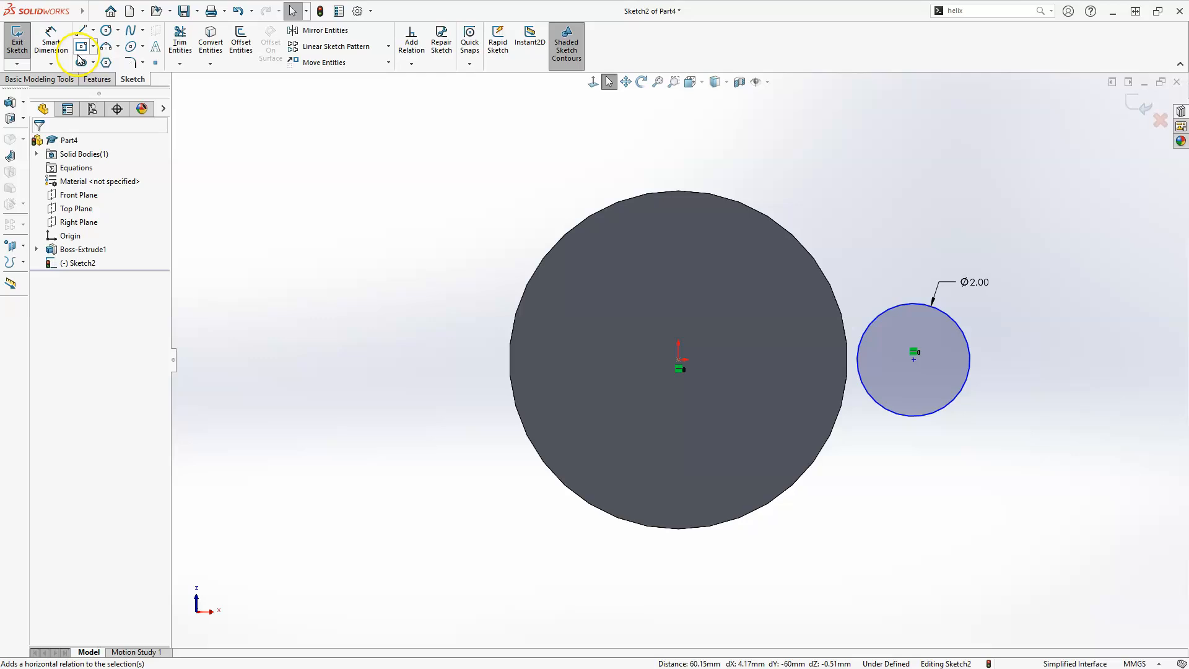
Dimension the horizontal distance from the origin to the small circle's center as 2.5 mm
click(54, 34)
click(678, 360)
click(914, 359)
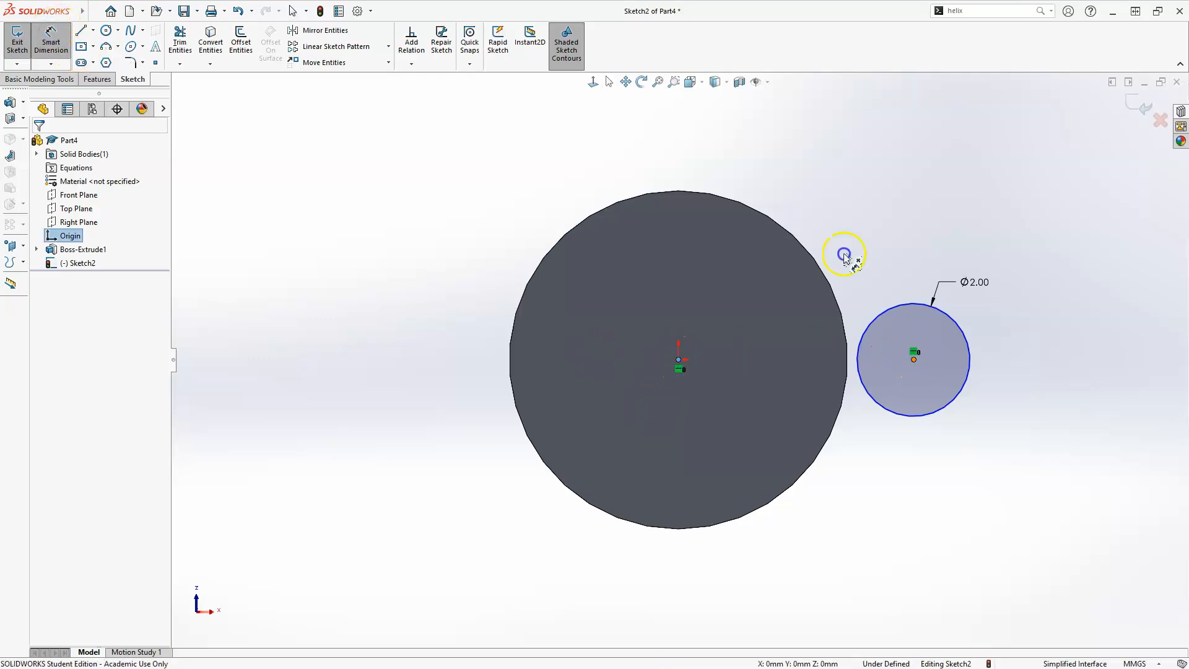
click(808, 189)
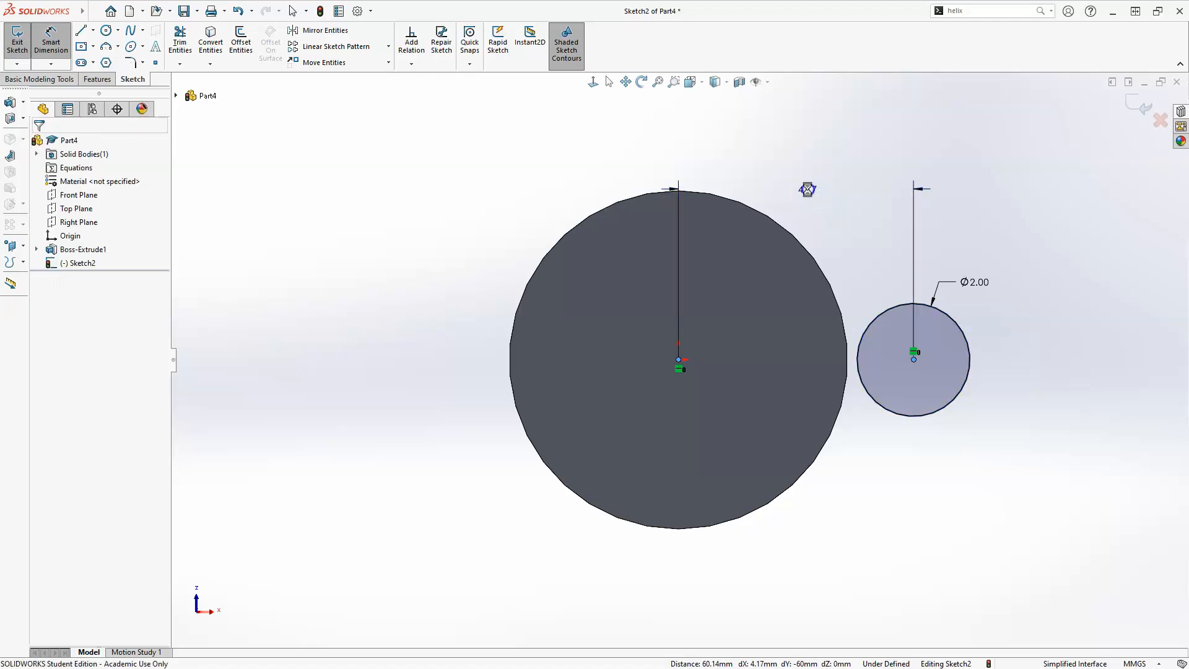
text(2.5)
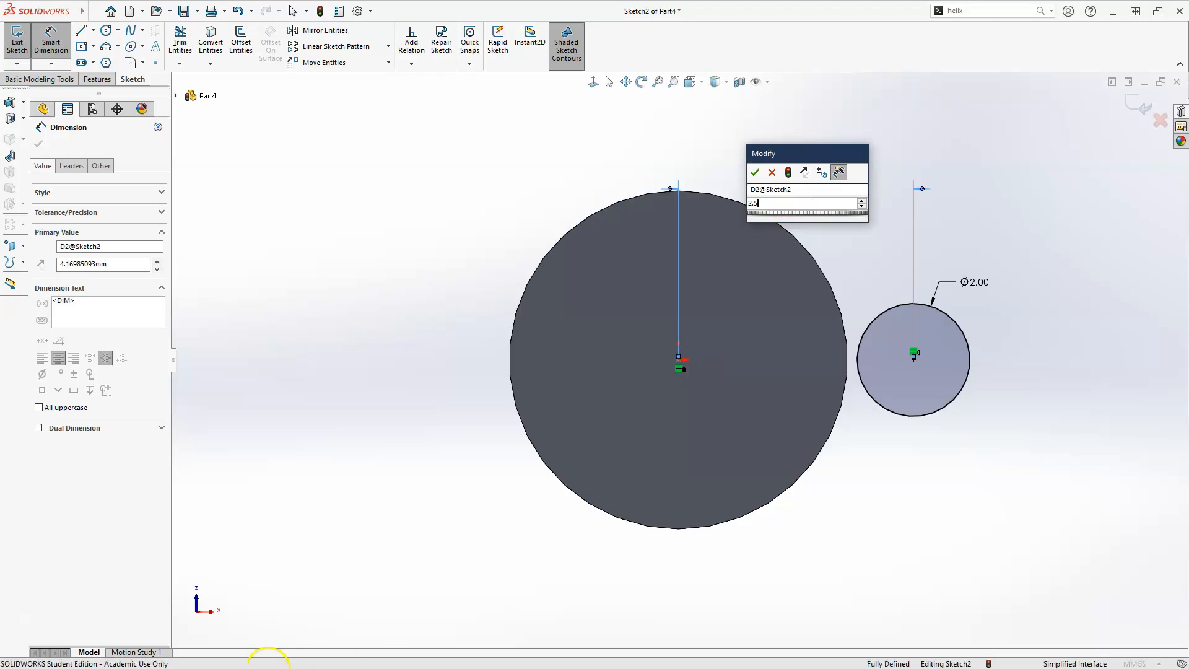
key(Return)
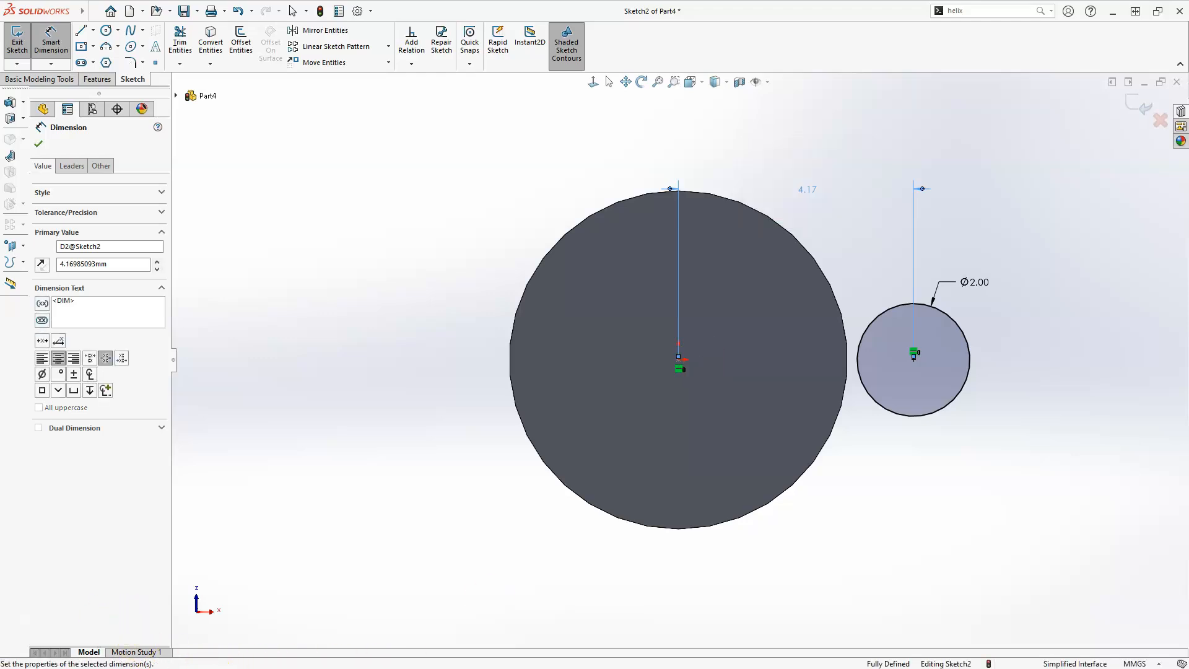
click(80, 30)
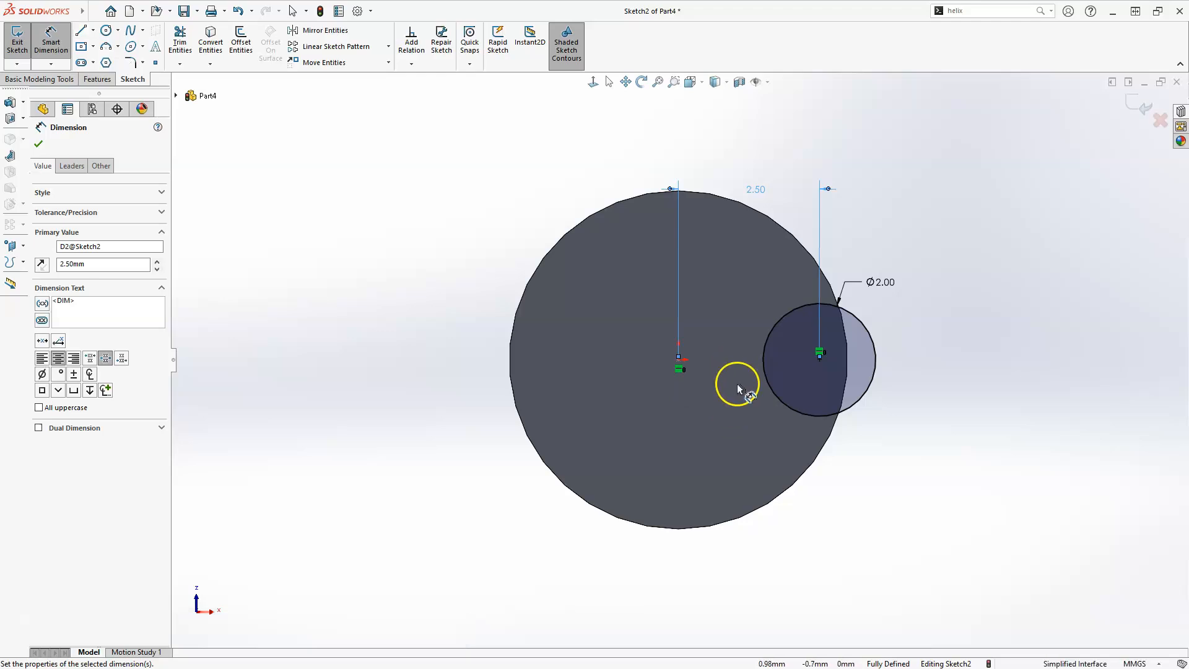
Sketch a chain of three lines starting tangent to the small circle, running down around, and ending on its edge
click(768, 365)
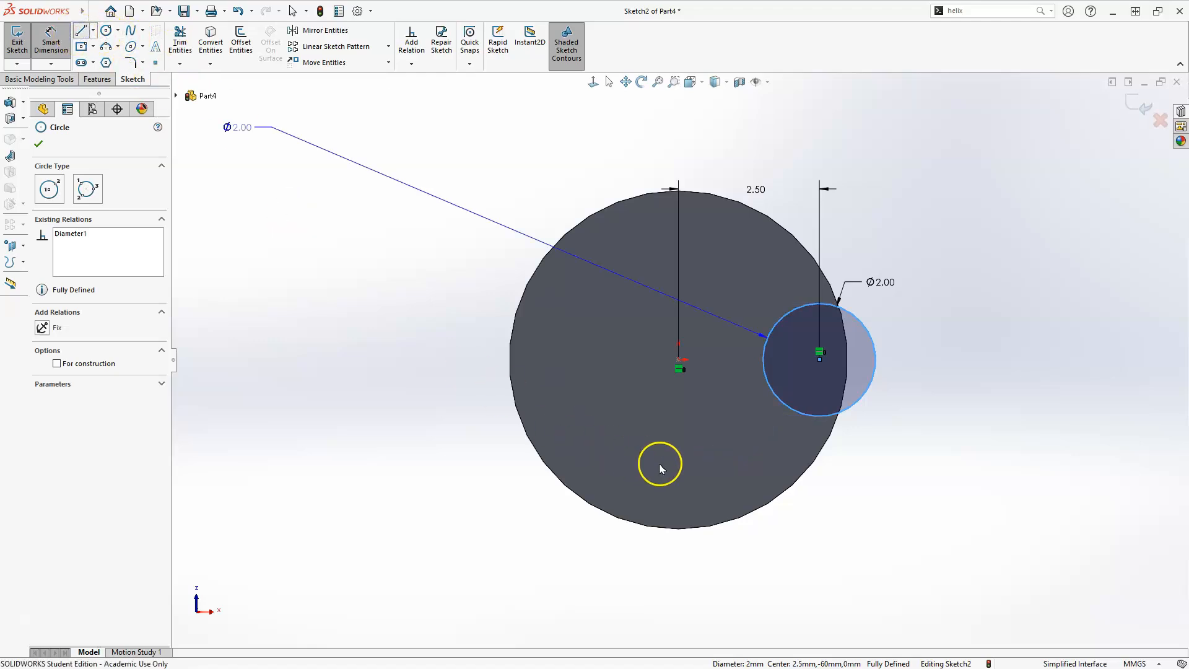
key(l)
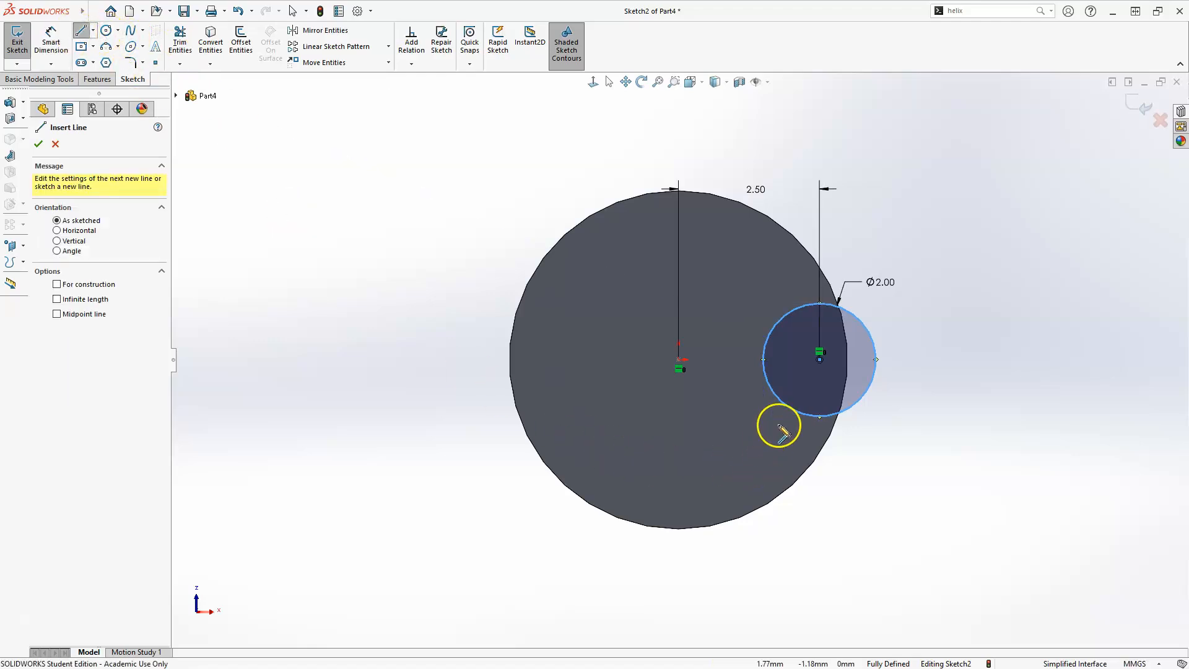
drag(763, 359, 702, 444)
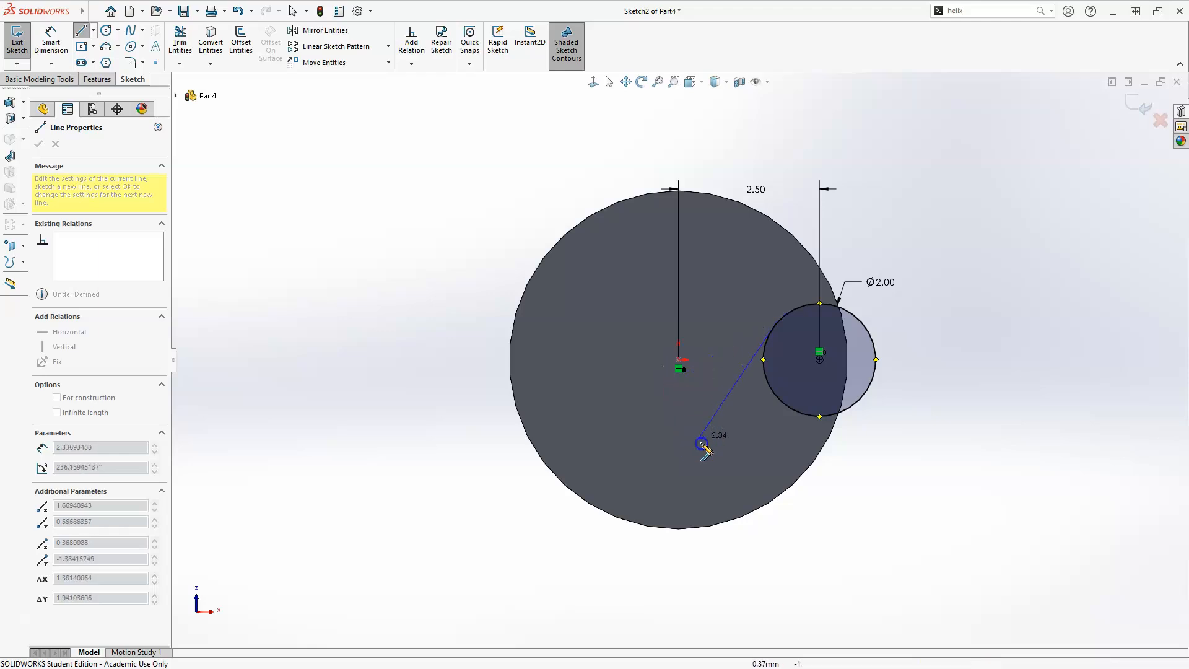
click(700, 439)
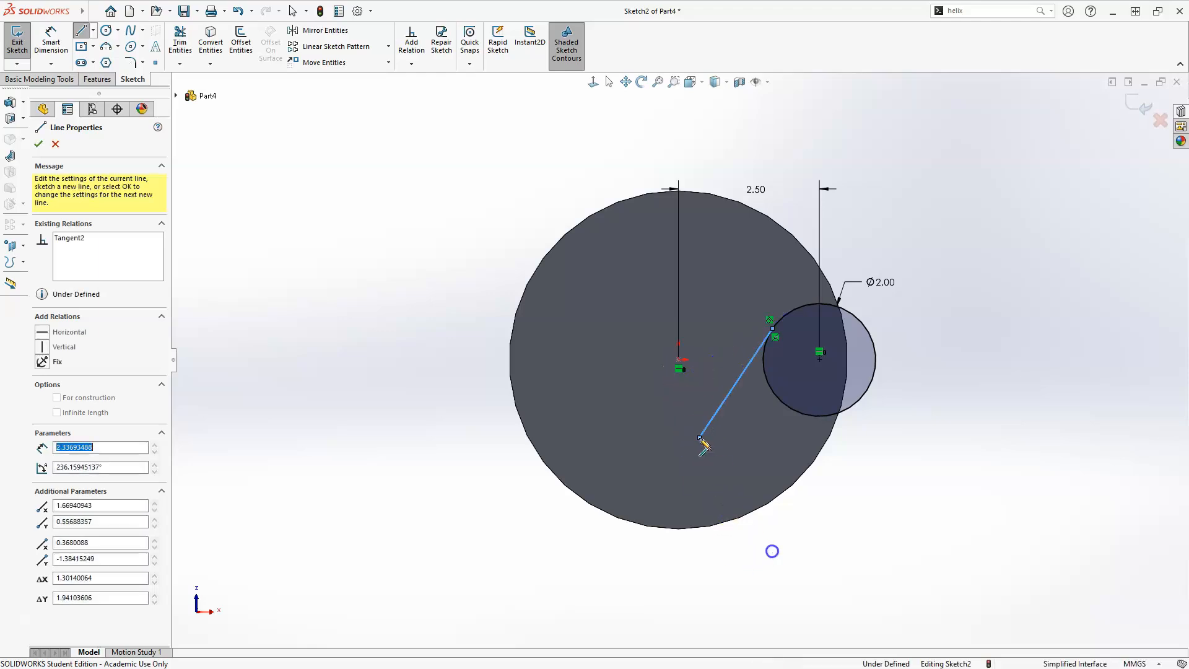
click(832, 556)
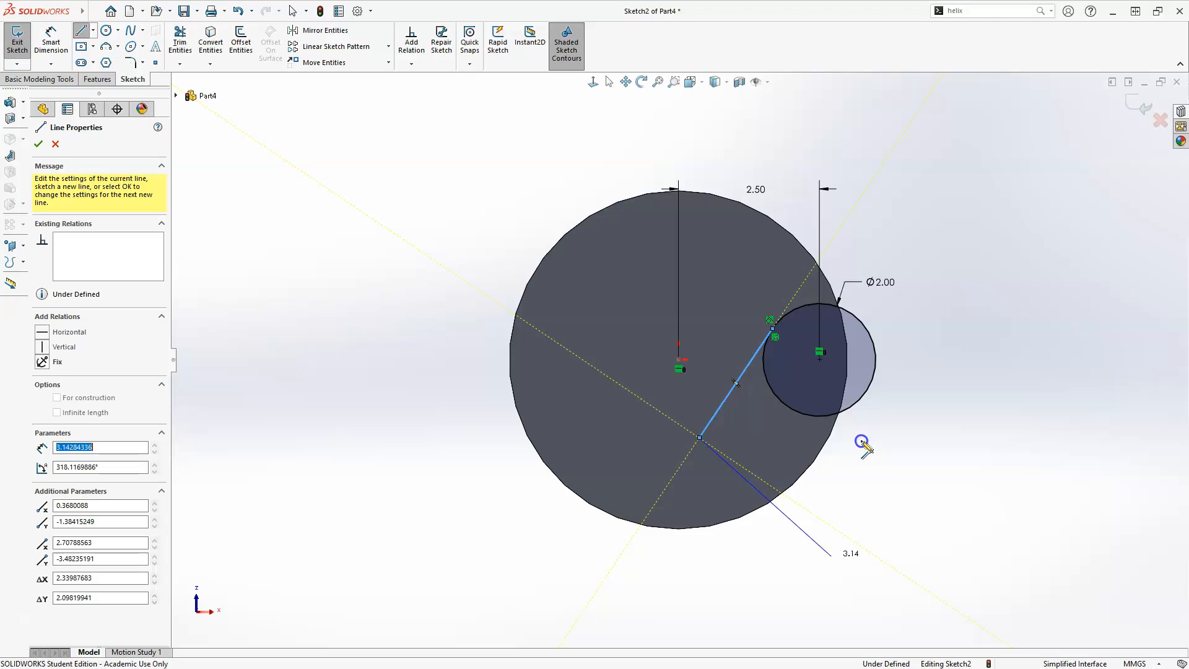
click(868, 386)
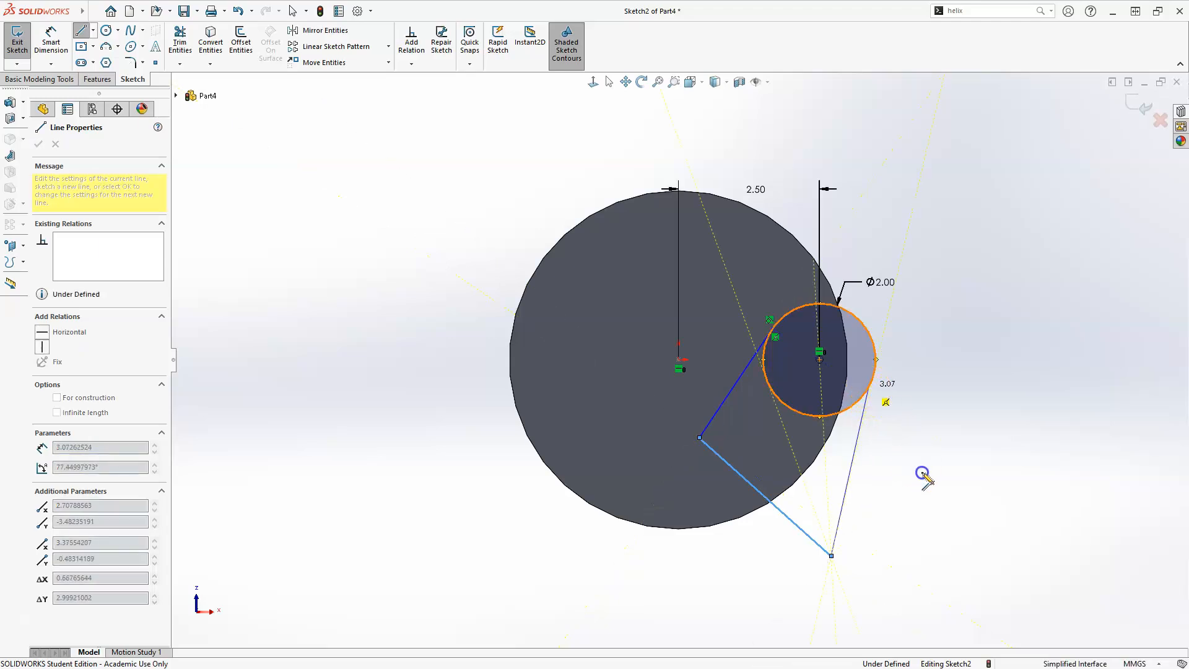
key(Escape)
key(Escape)
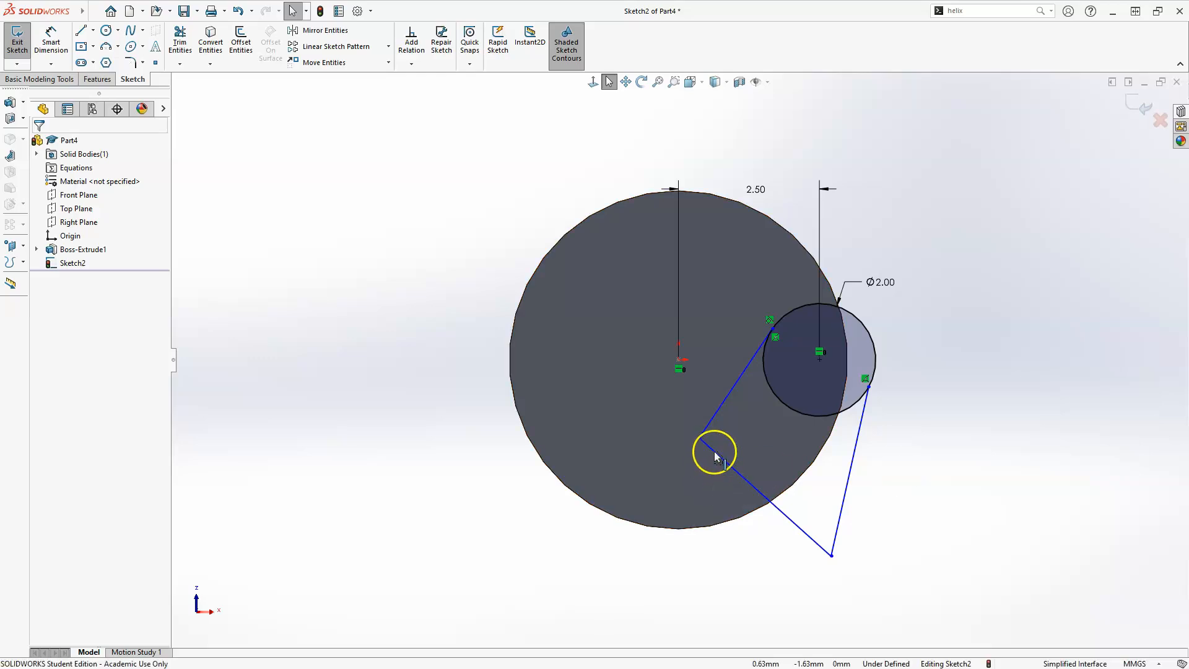
Make the first line perpendicular to the second, and the second line perpendicular to the third
click(712, 419)
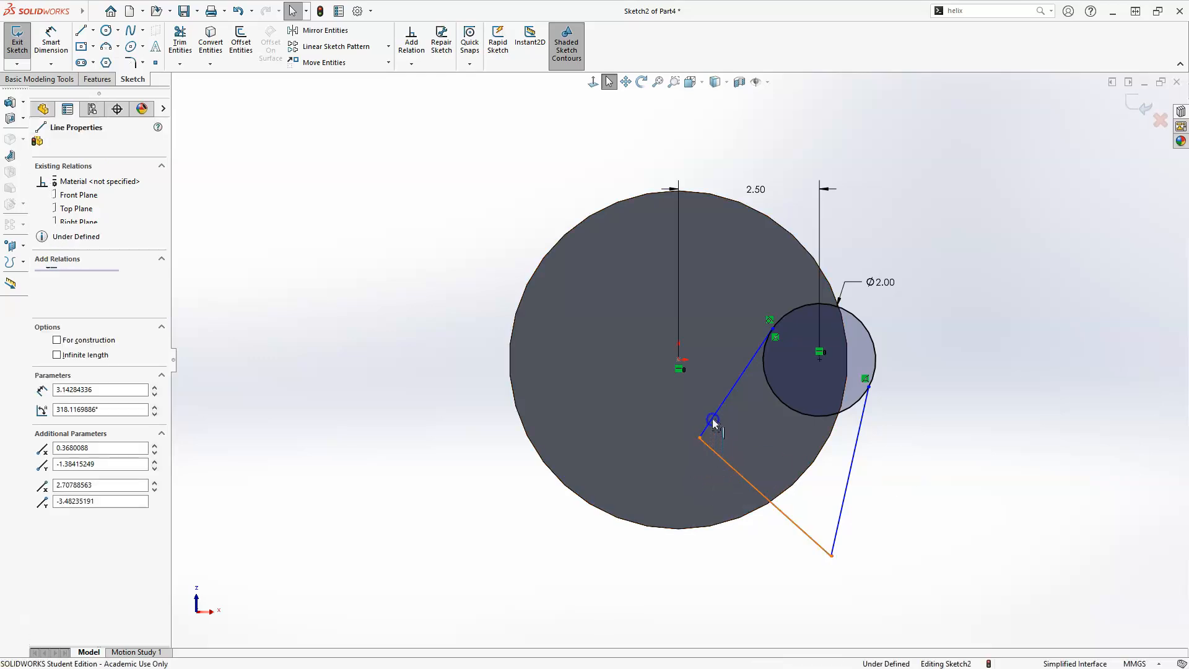
ctrl+click(736, 383)
click(808, 366)
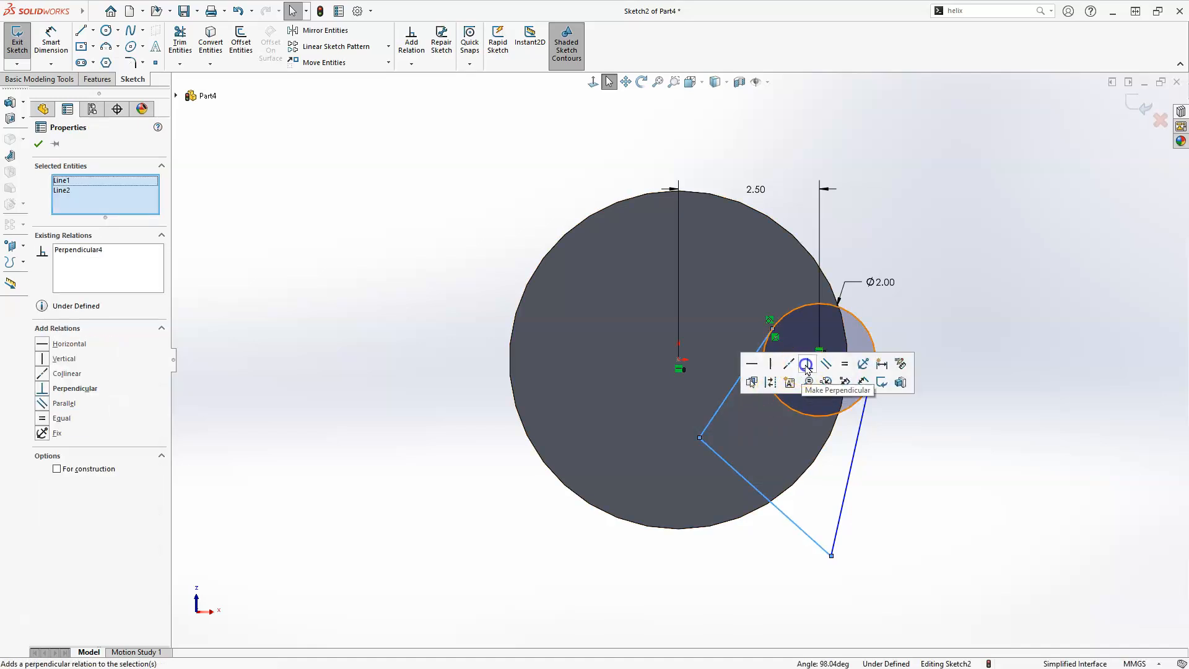
click(830, 543)
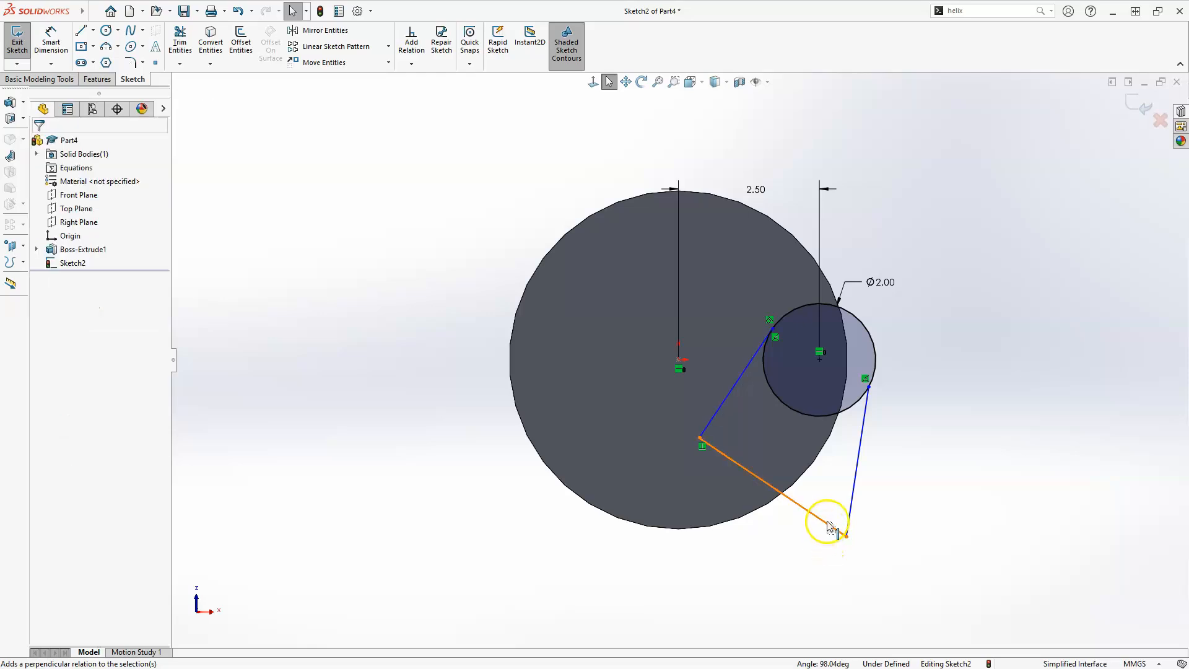
click(851, 512)
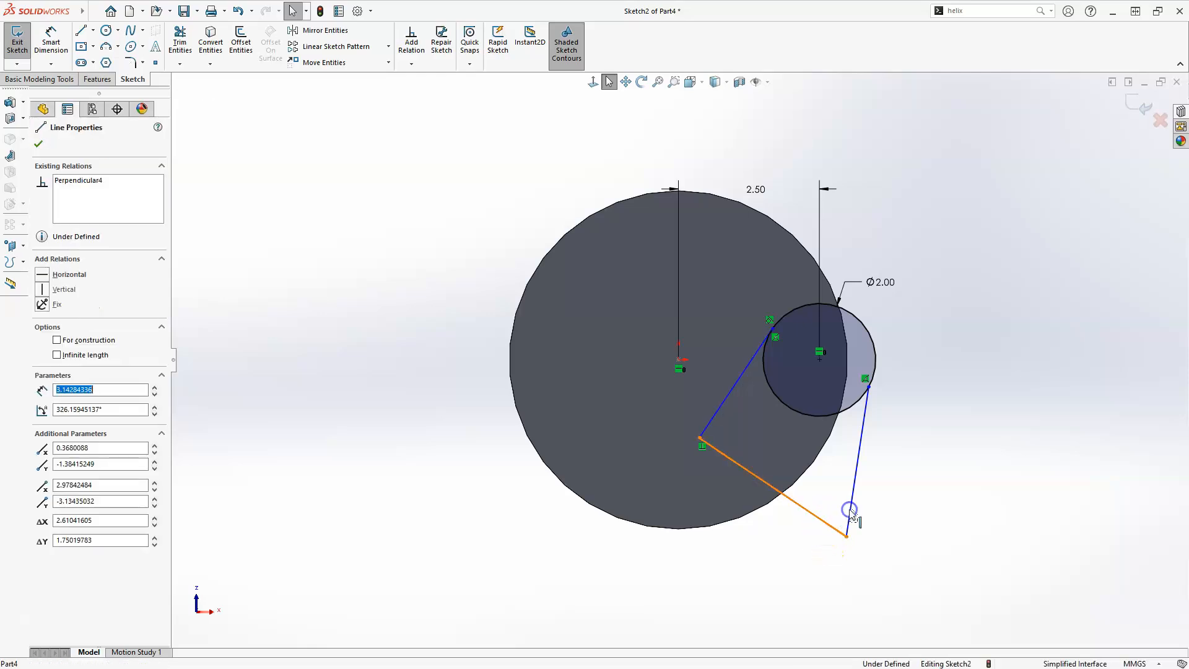
ctrl+click(858, 461)
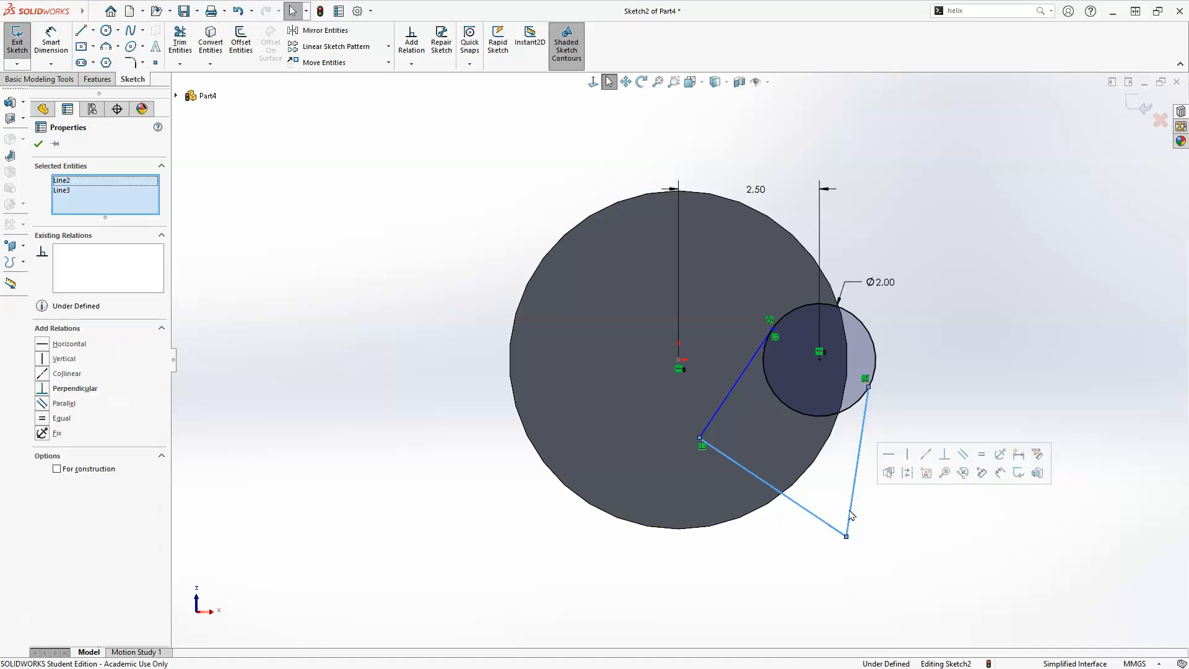
click(941, 457)
click(686, 648)
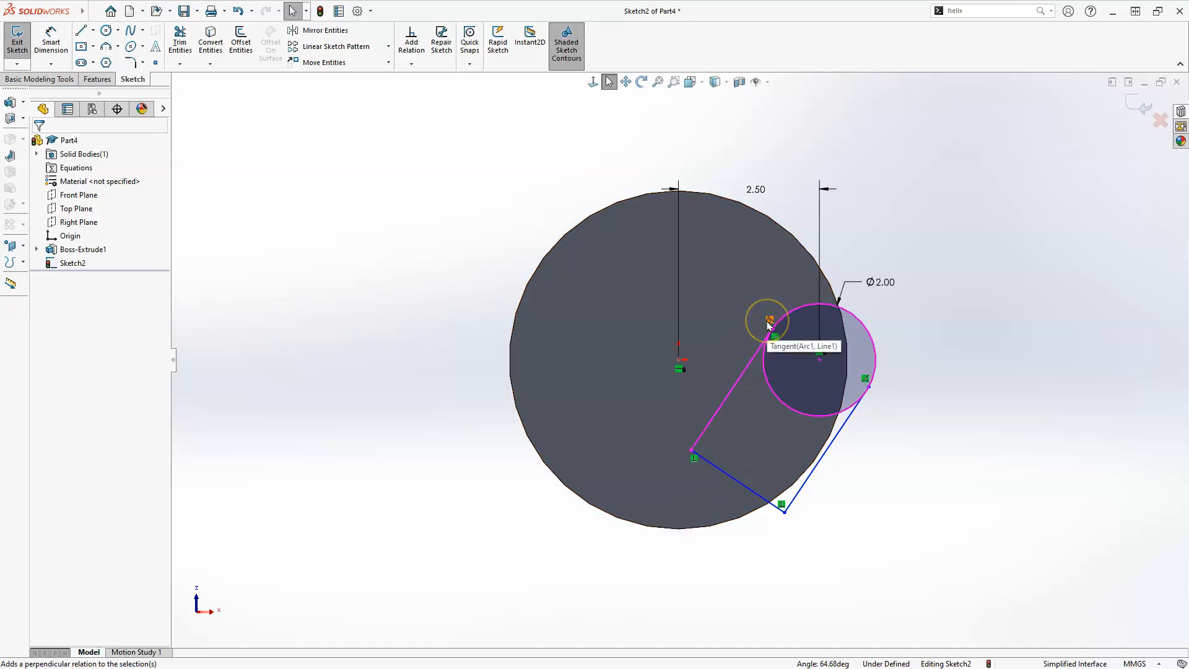
Make the third line tangent to the small circle
click(815, 386)
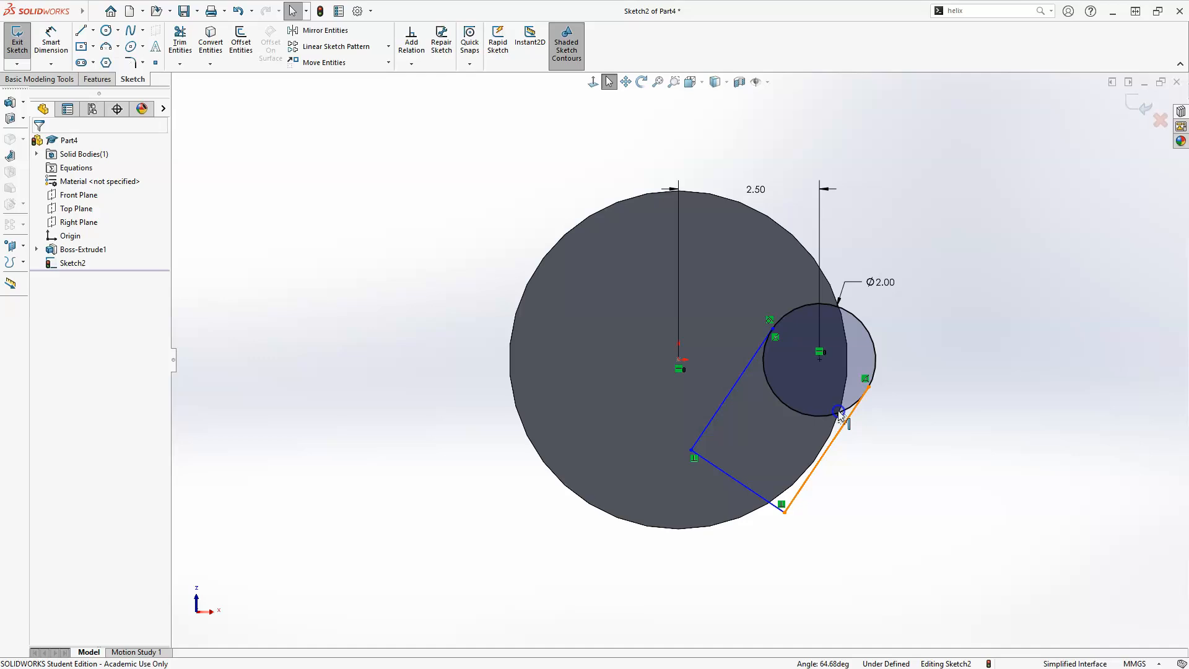
click(843, 415)
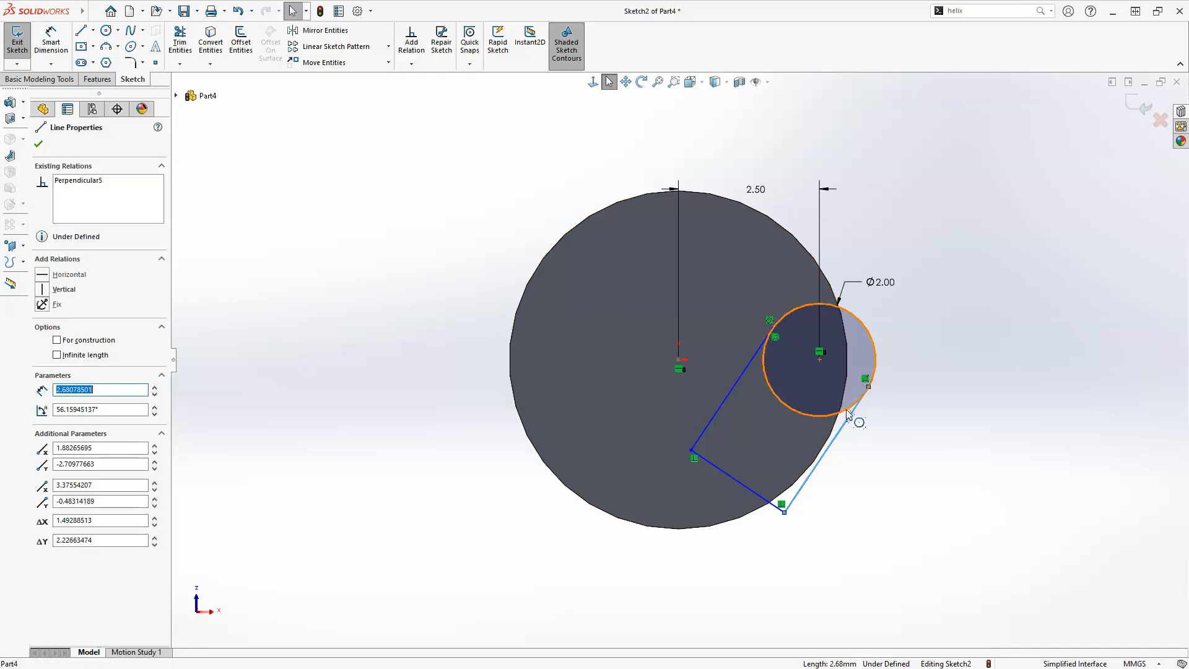
click(847, 414)
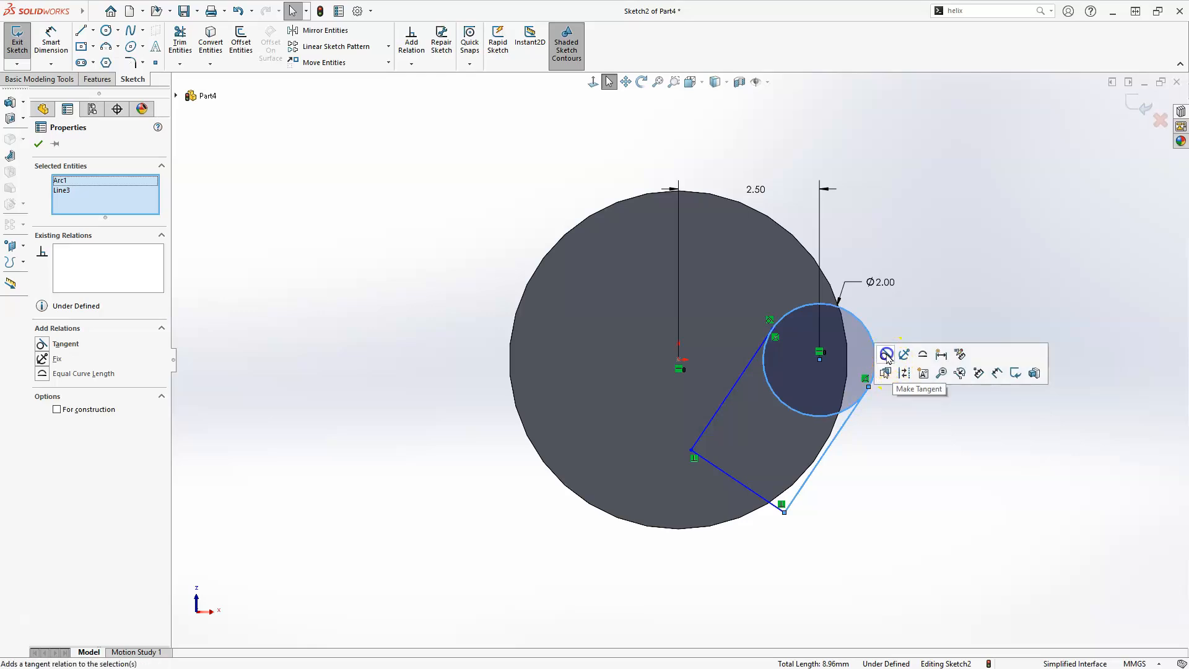
click(886, 354)
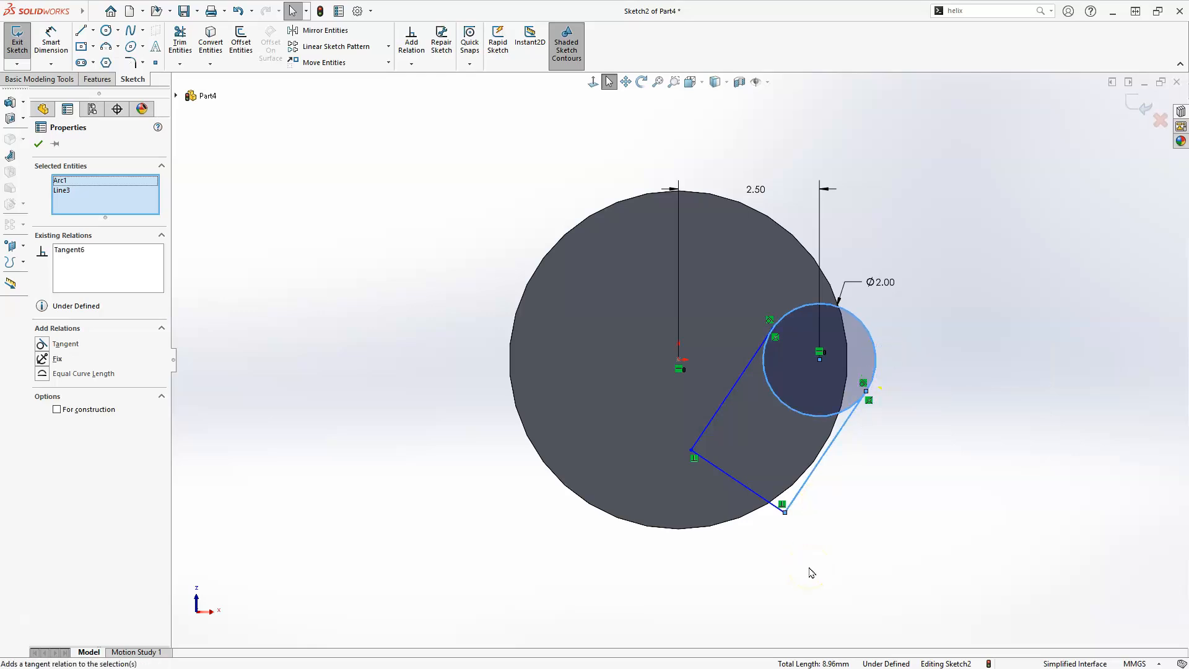
click(803, 577)
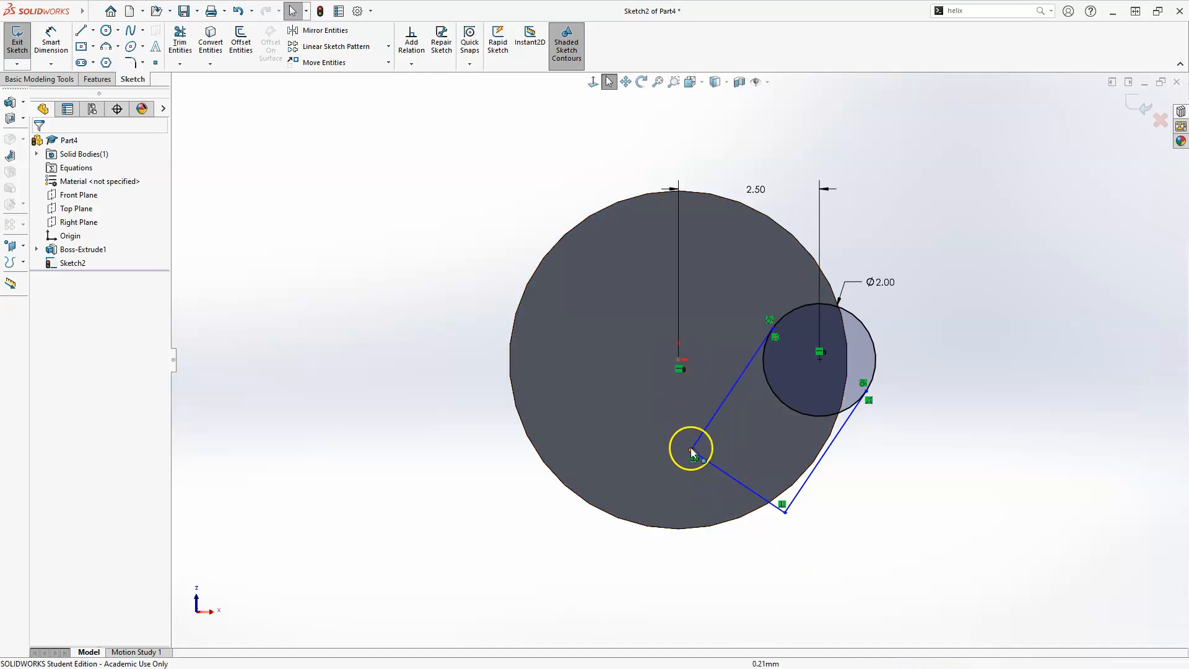
Dimension the horizontal distance from the origin to the corner between the first two lines as 0.5 mm
click(49, 38)
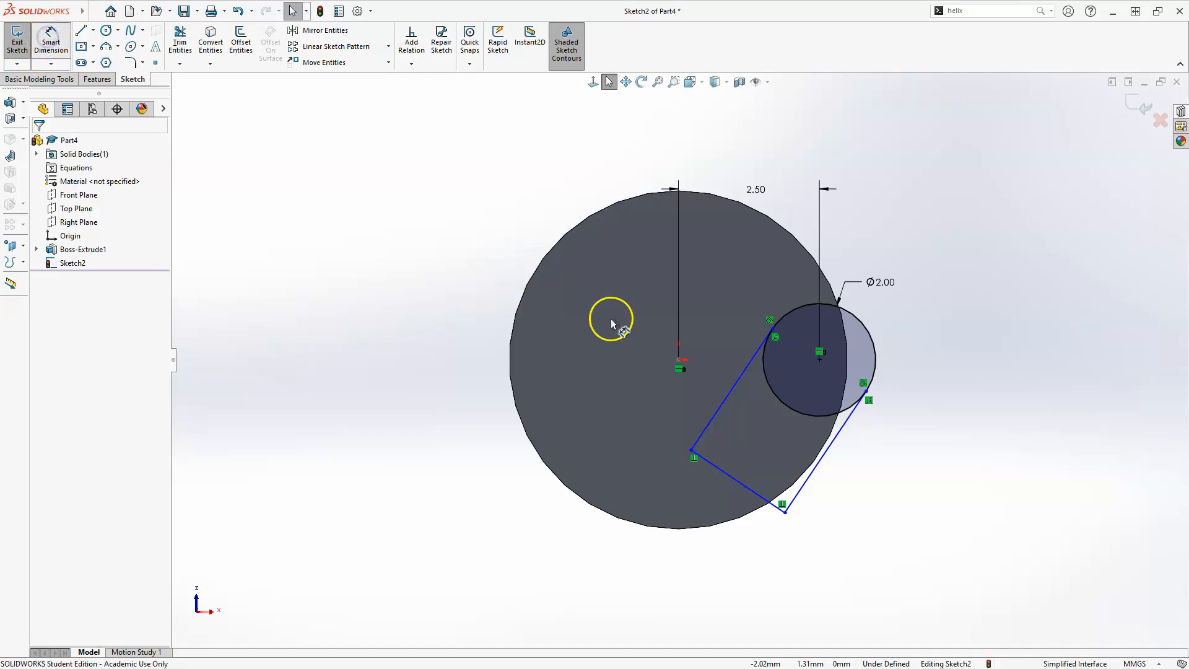
click(679, 361)
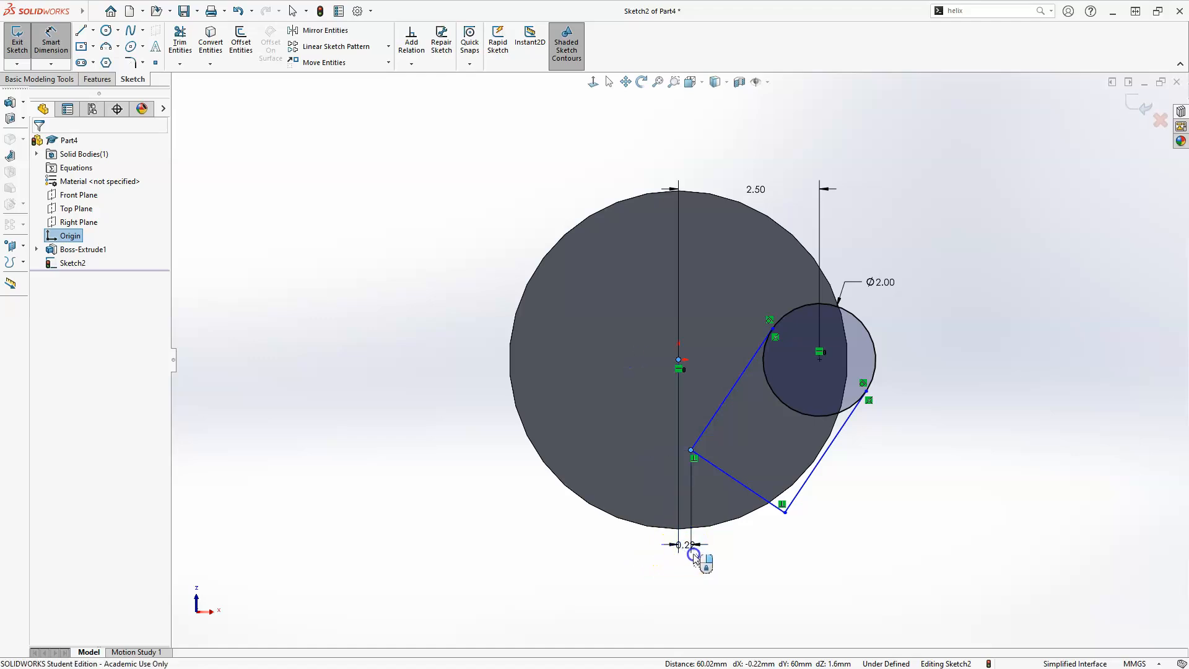
click(694, 554)
text(.5)
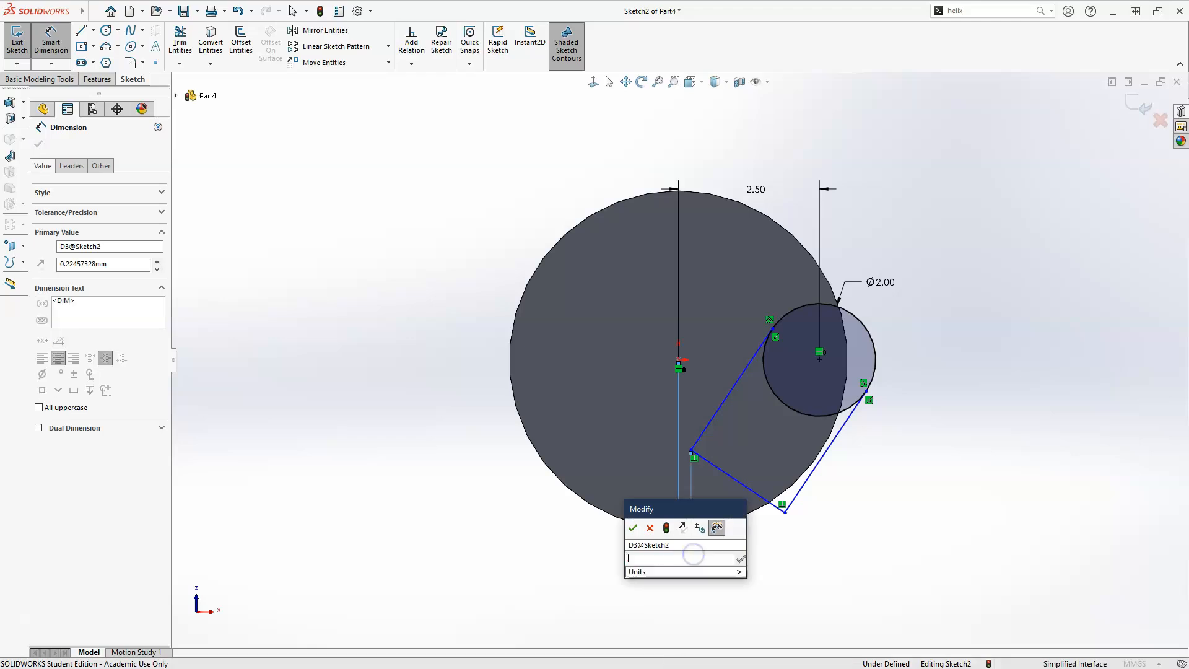
key(Return)
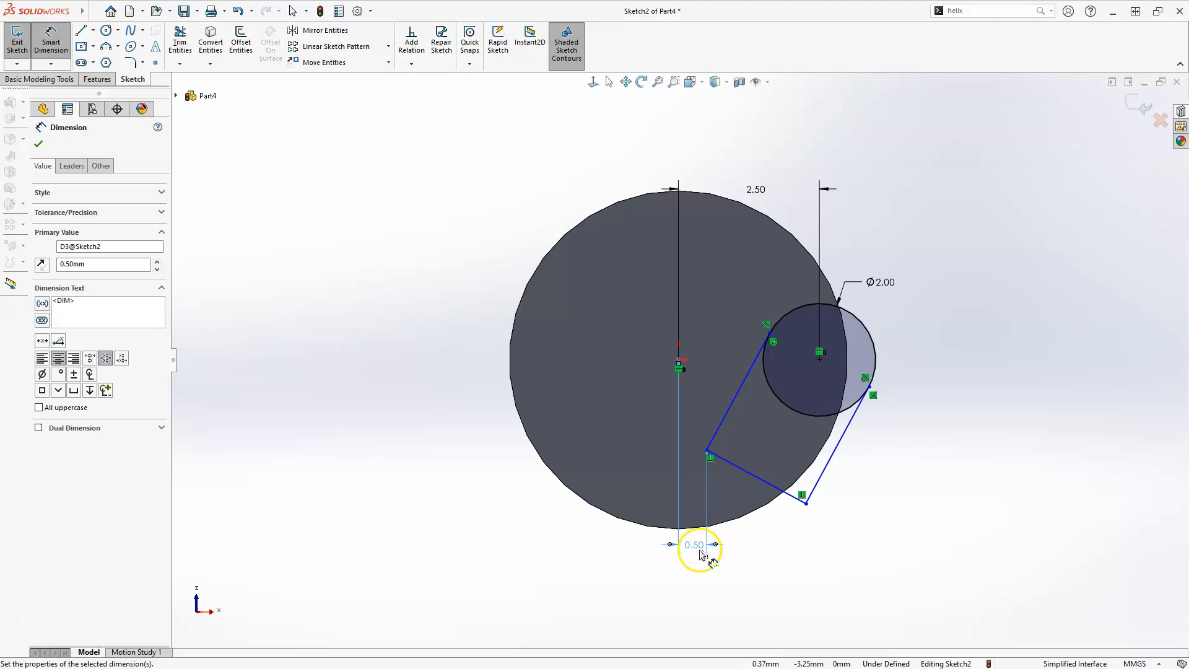
key(Escape)
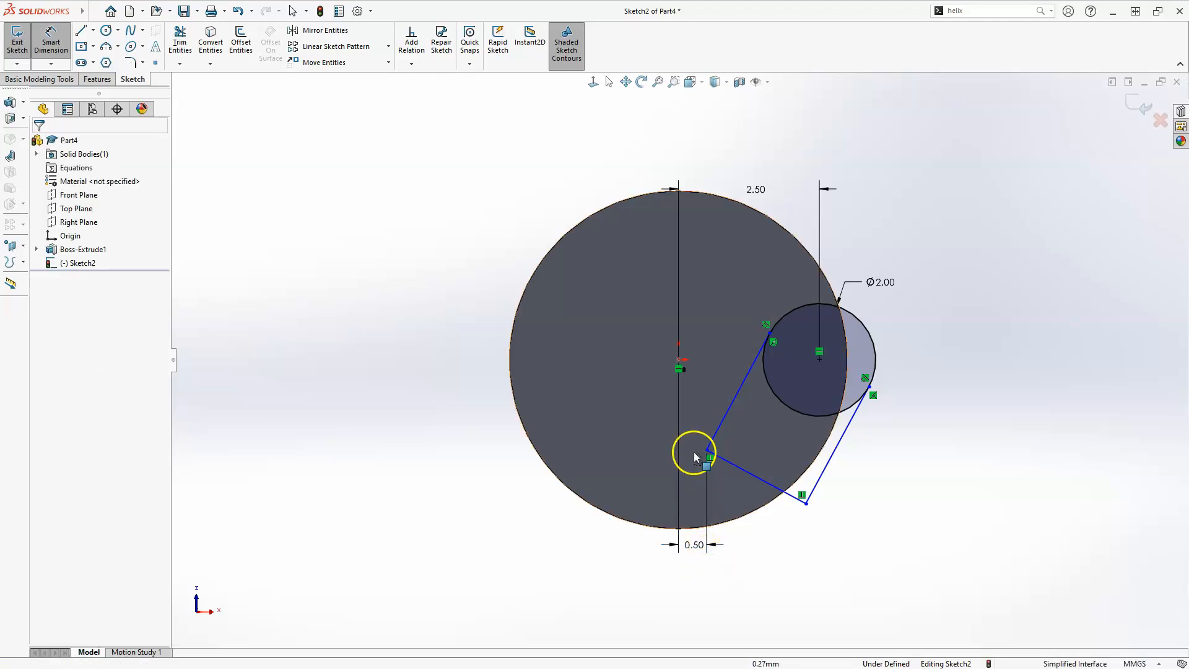
key(Escape)
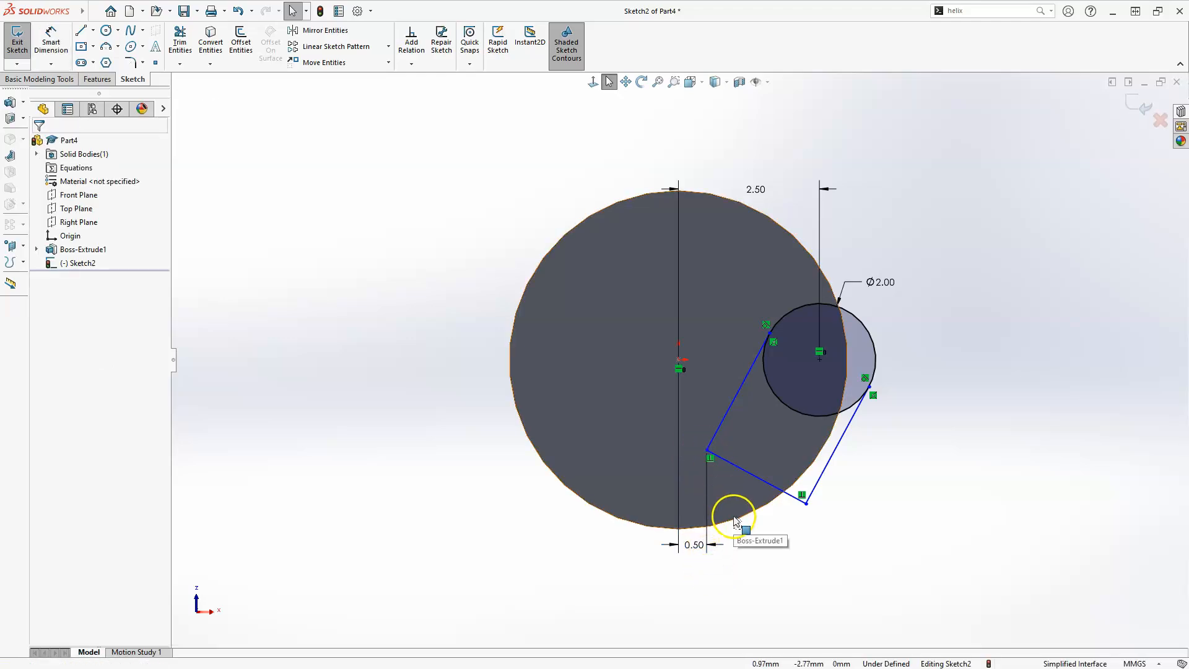
Make the corner between the first two lines coincident with the shaft's outer edge
click(707, 451)
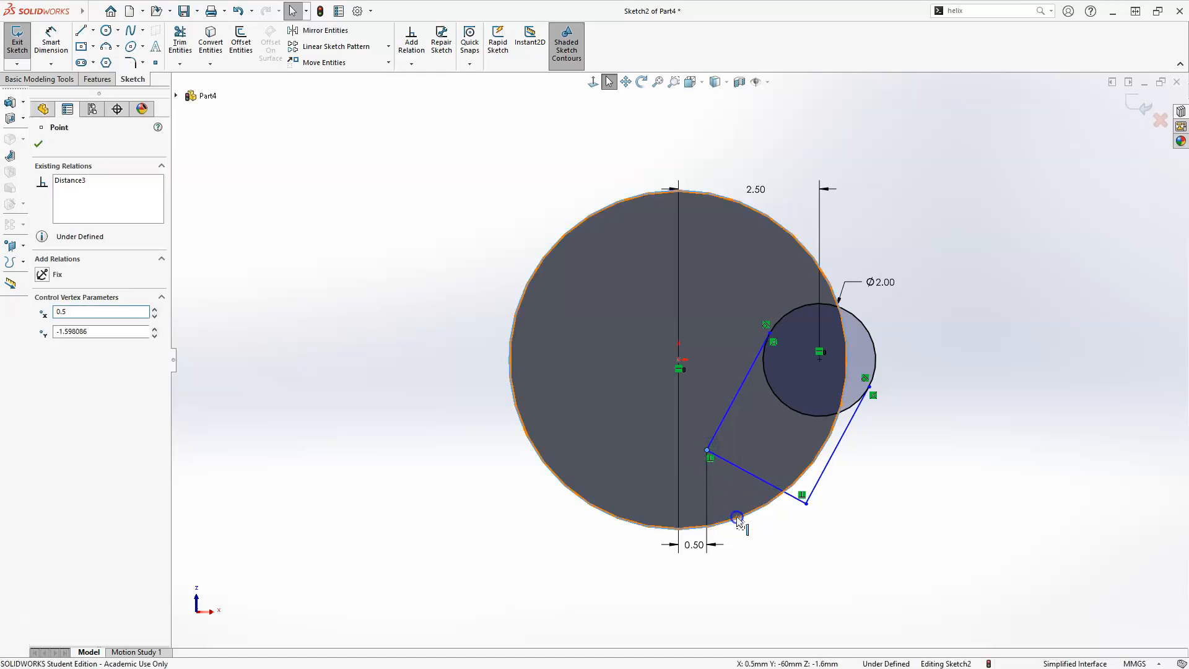
ctrl+click(738, 520)
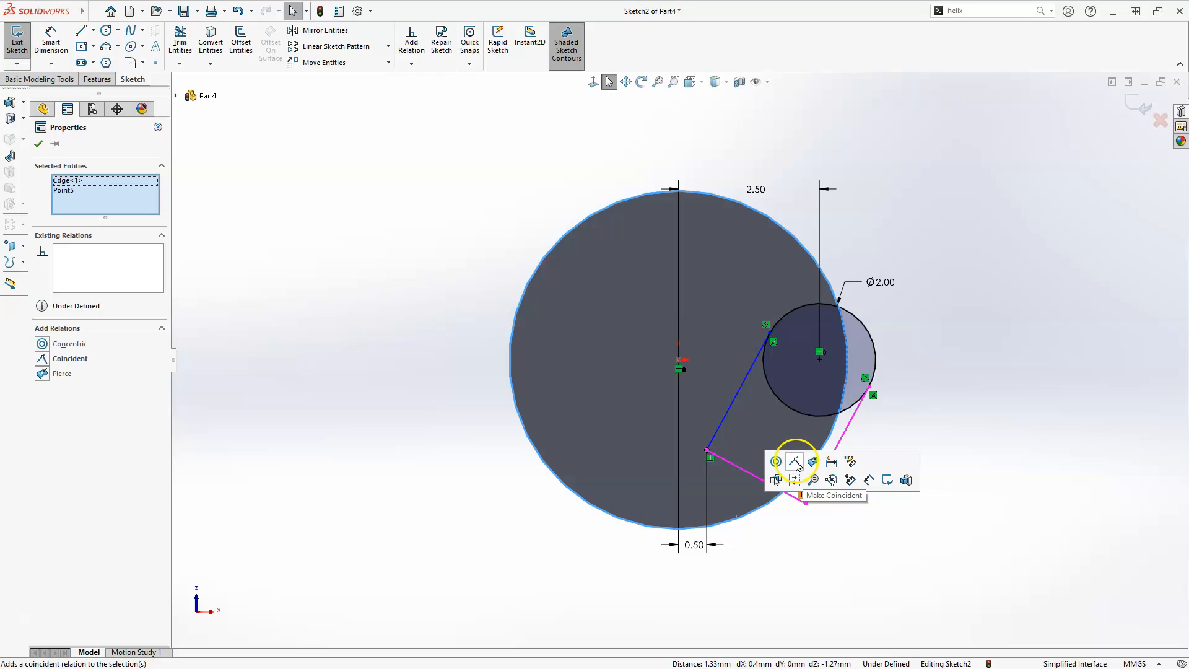
click(795, 462)
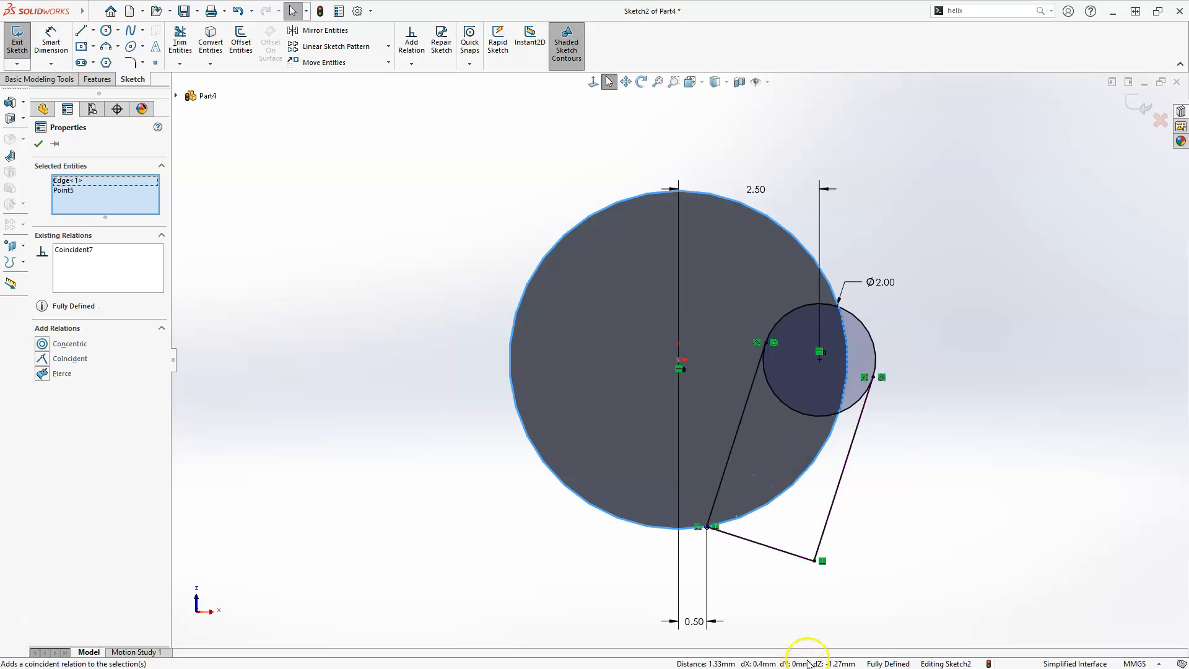
click(915, 433)
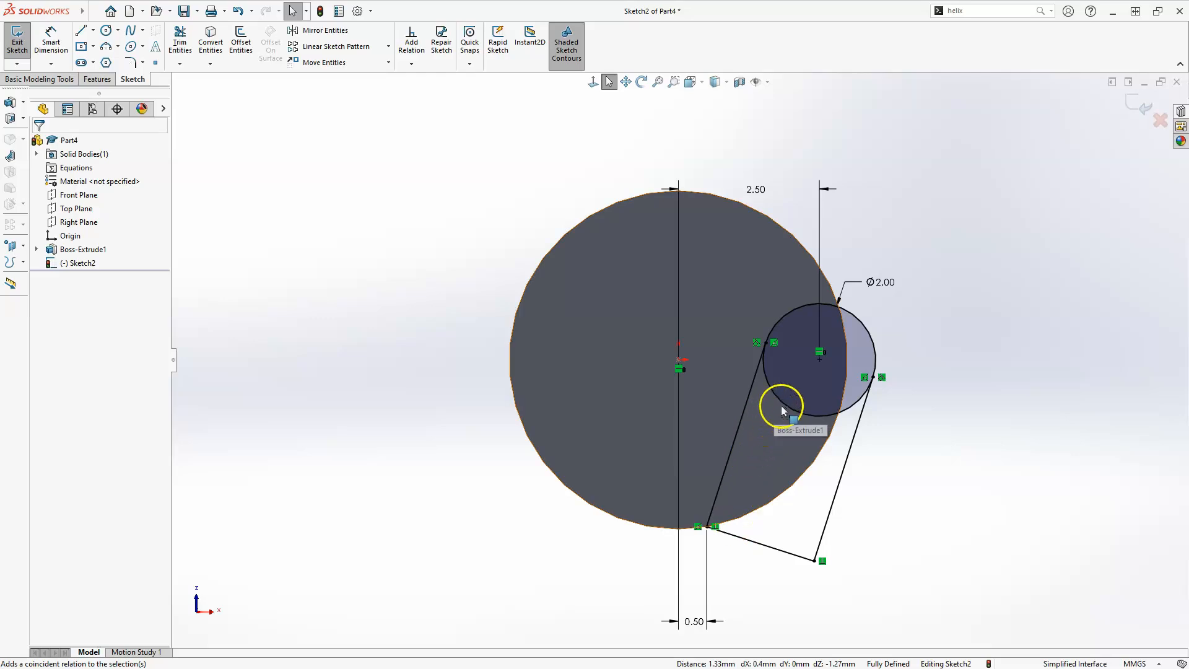
Trim away the small circle's arc inside the flute profile and exit the sketch
click(180, 42)
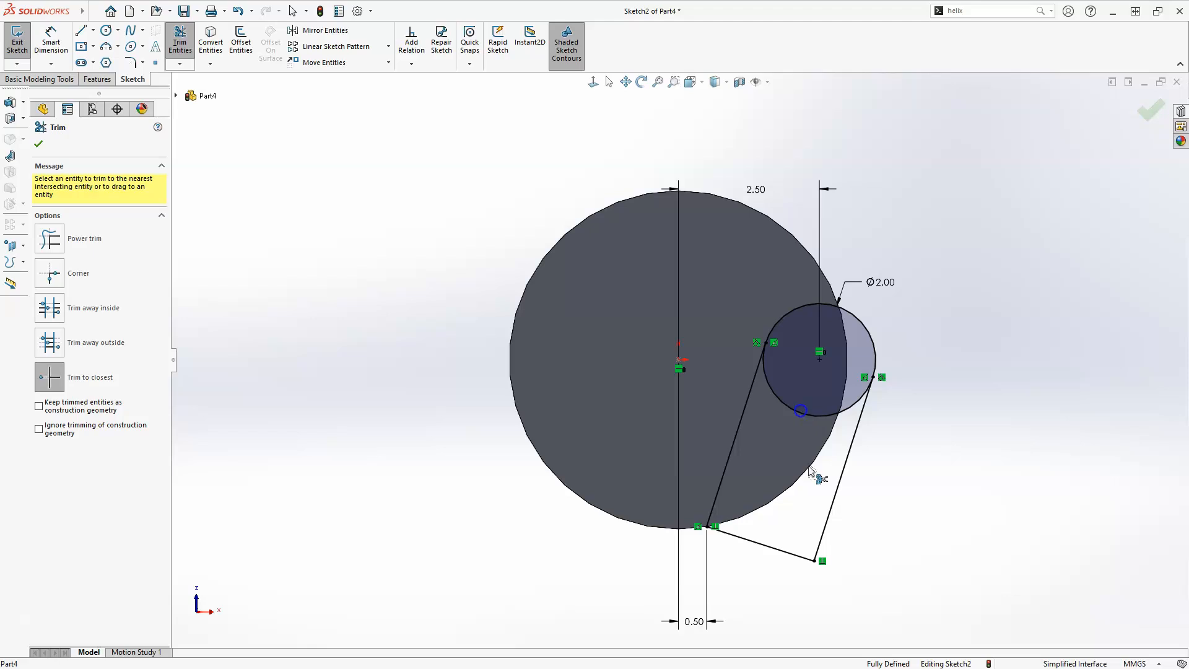
click(797, 411)
key(Escape)
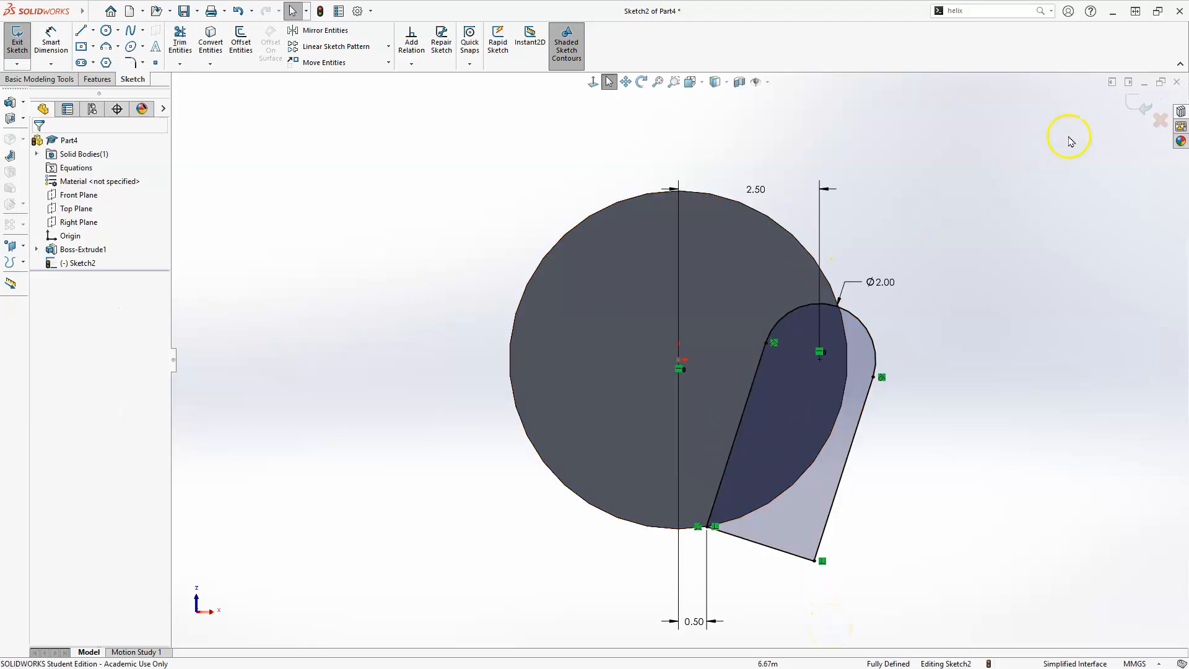
click(1135, 101)
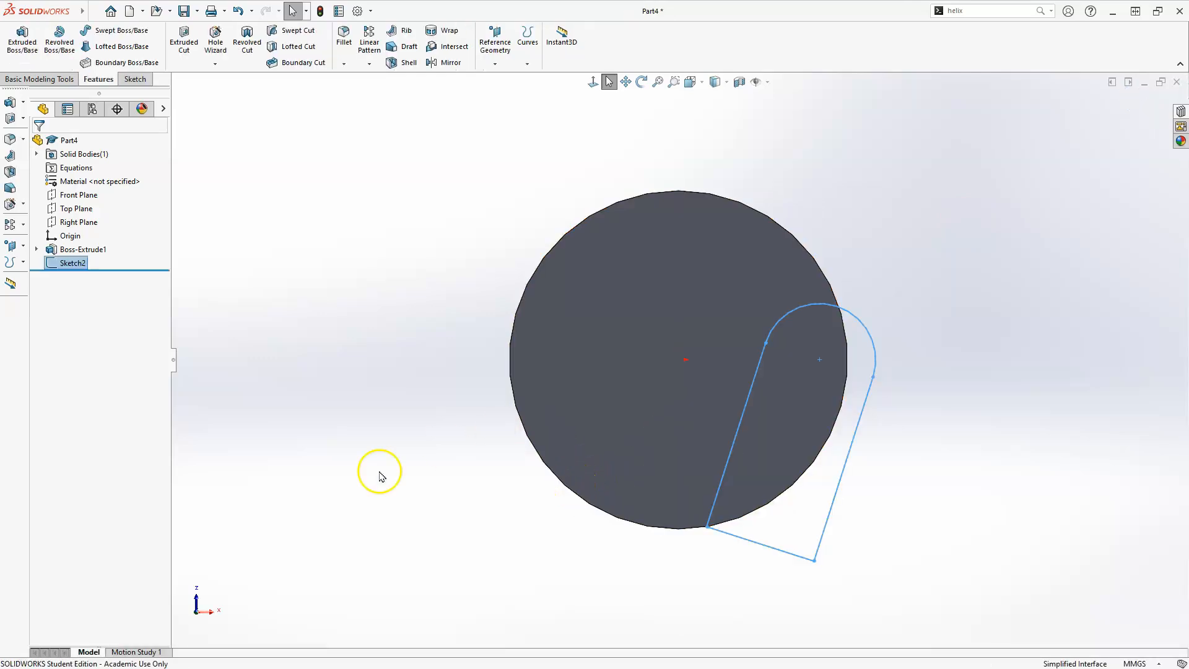
Sketch a circle on the shaft's end face centered on the origin and through the small circle's center, then exit the sketch
mouse_move(353, 397)
middle_down()
mouse_move(374, 366)
mouse_move(381, 376)
middle_up()
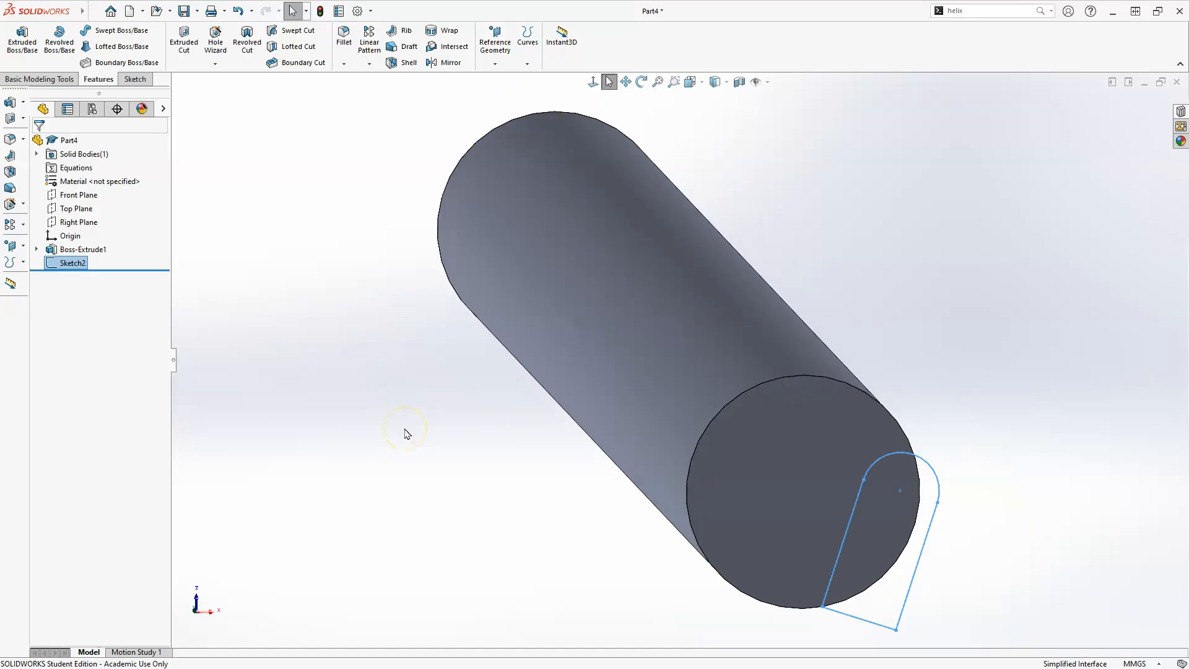
click(760, 514)
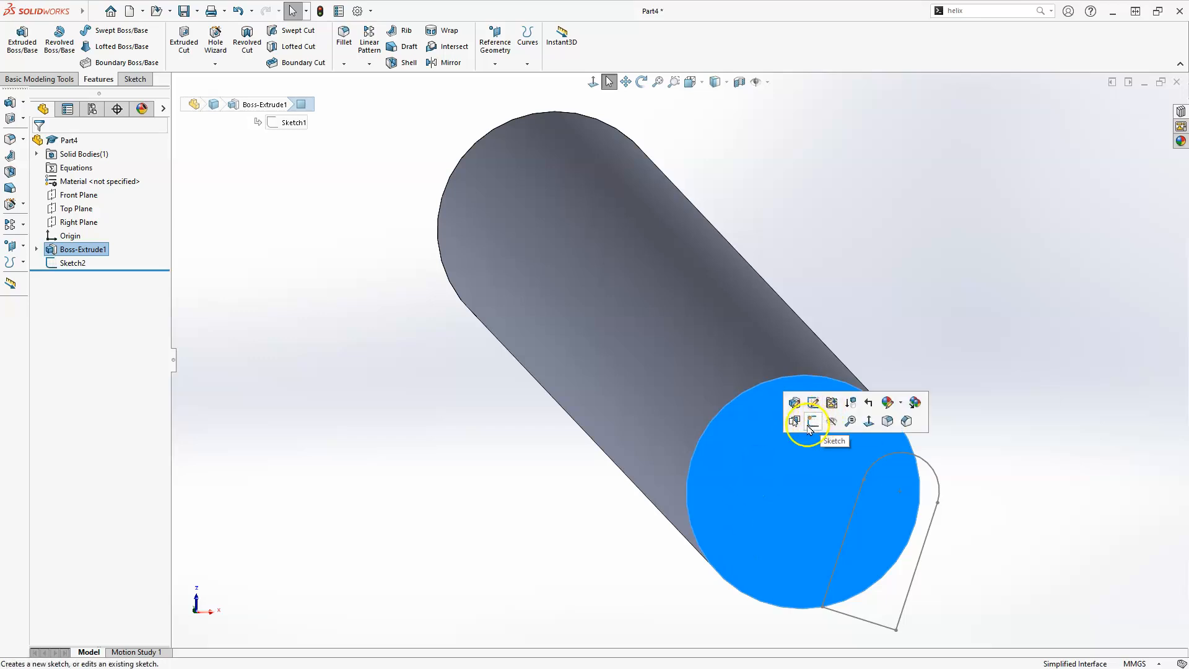
click(812, 423)
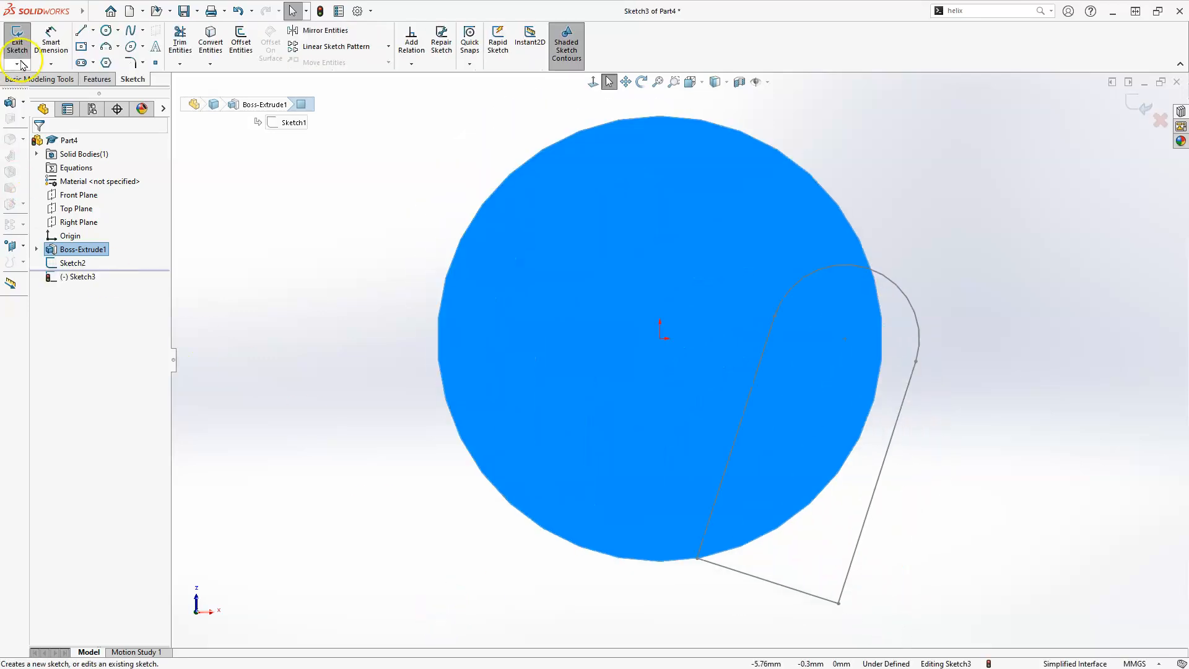
click(106, 31)
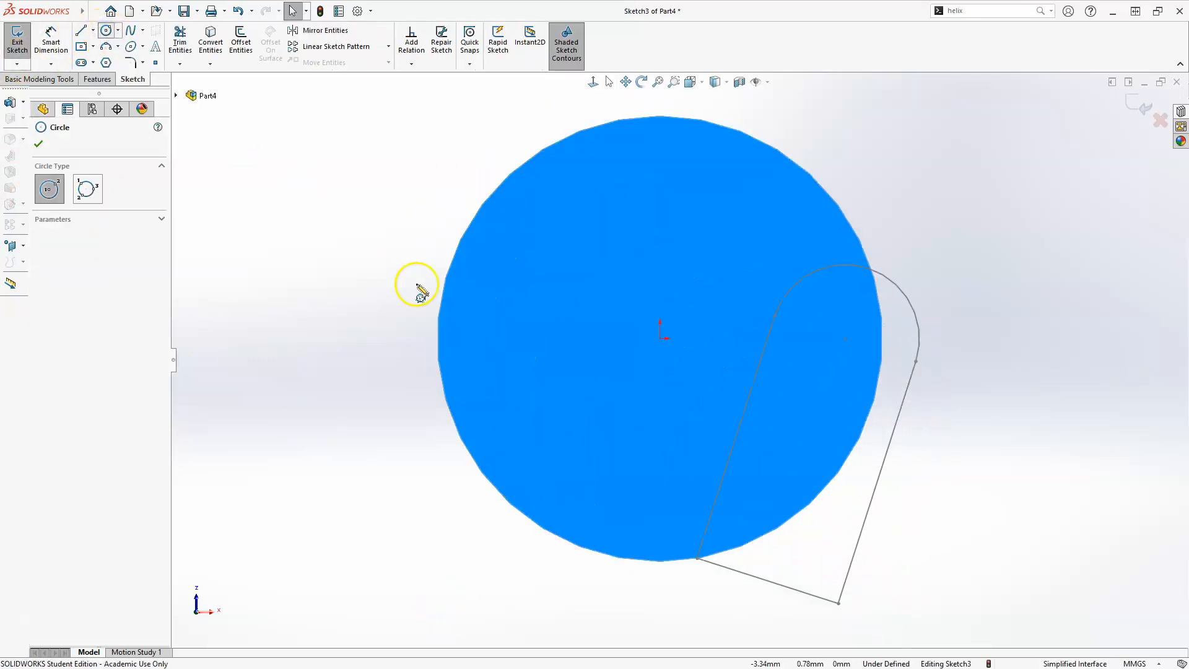
click(660, 339)
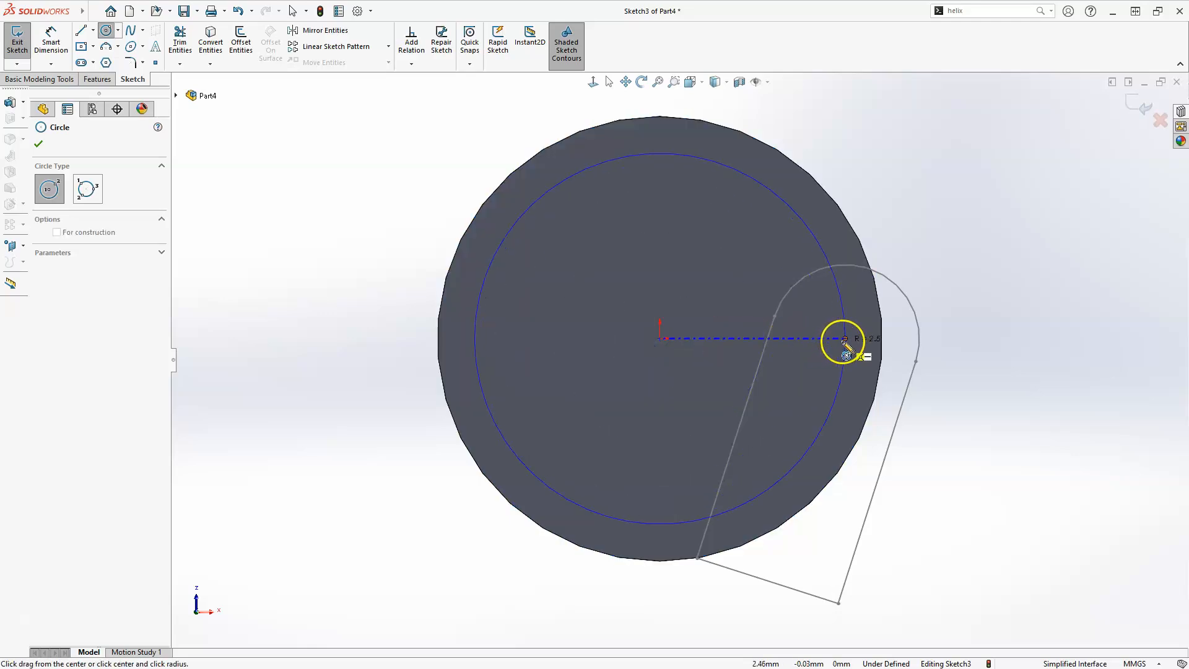
click(845, 340)
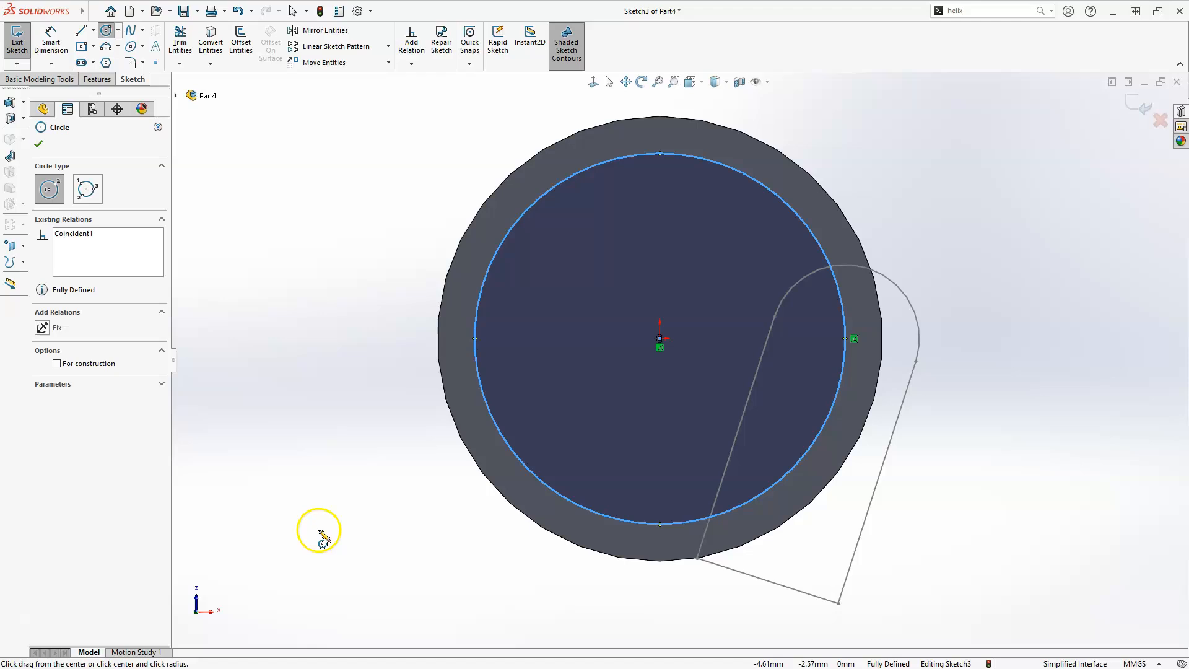
key(Escape)
middle_drag(287, 324, 300, 336)
key(f)
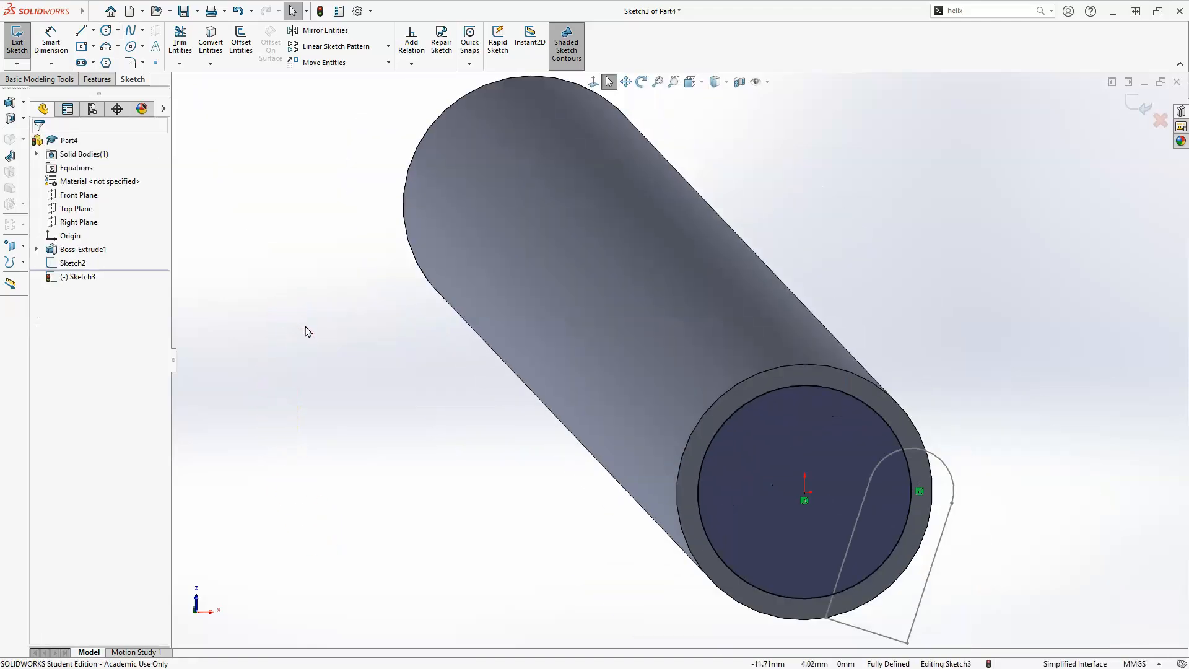
right_click(307, 329)
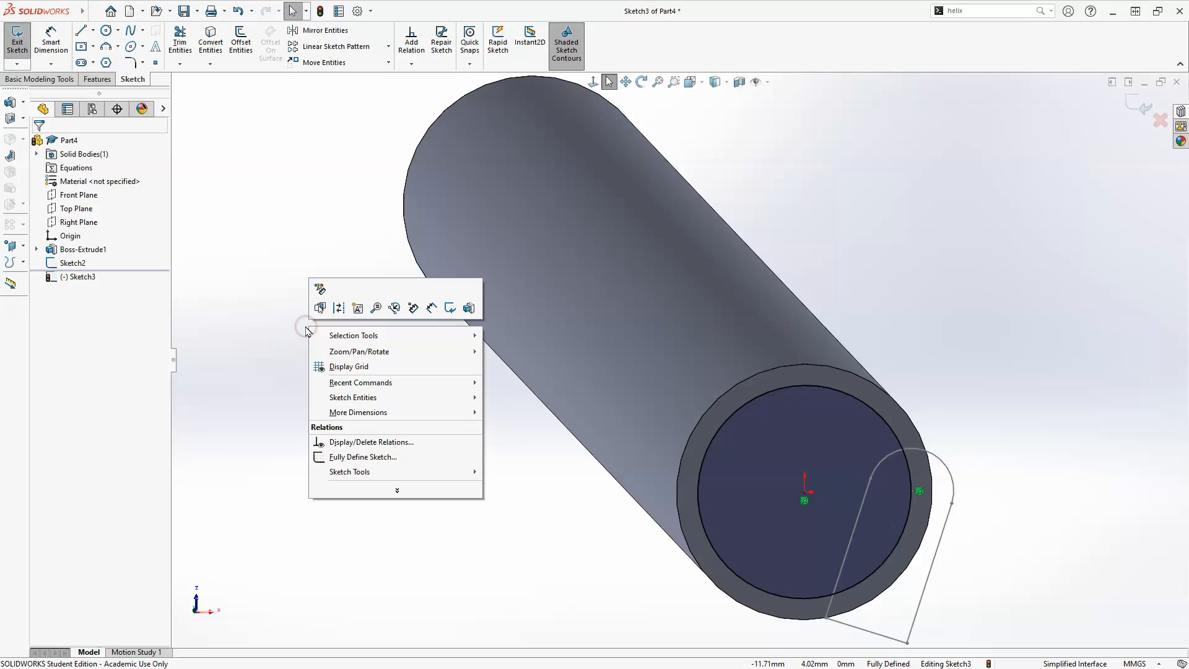
click(451, 308)
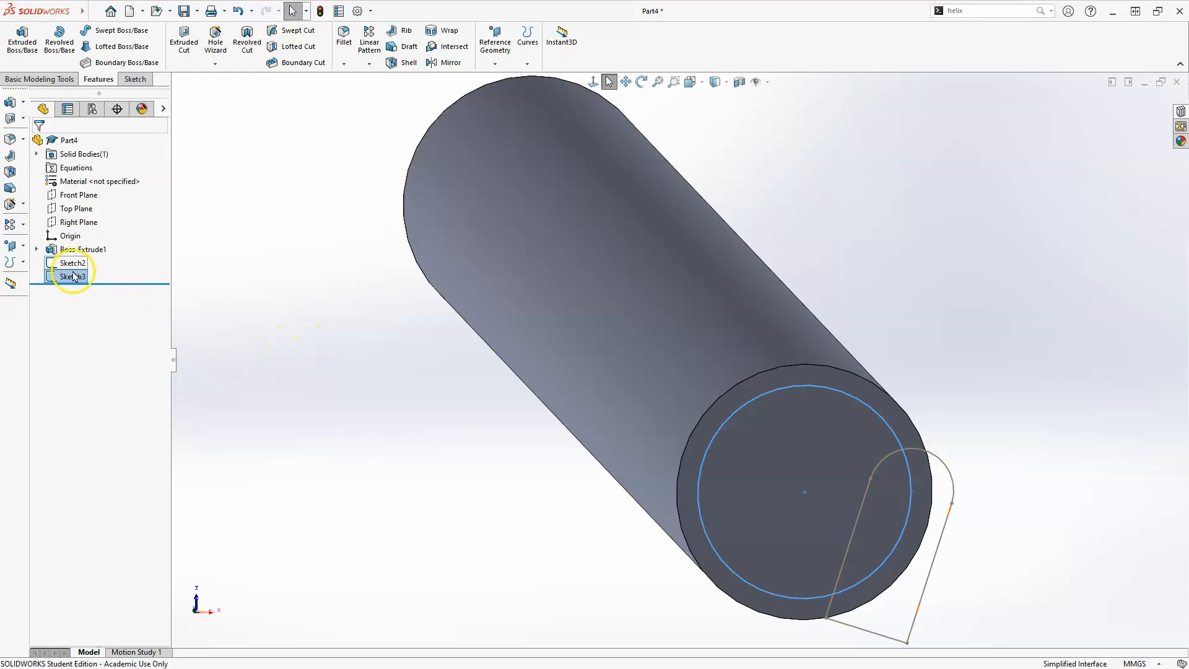
Start a Helix/Spiral on the new circle sketch and set its height to 80 mm with a 25 mm pitch
scroll(403, 255, up, 2)
middle_drag(629, 164, 639, 201)
scroll(274, 382, up, 3)
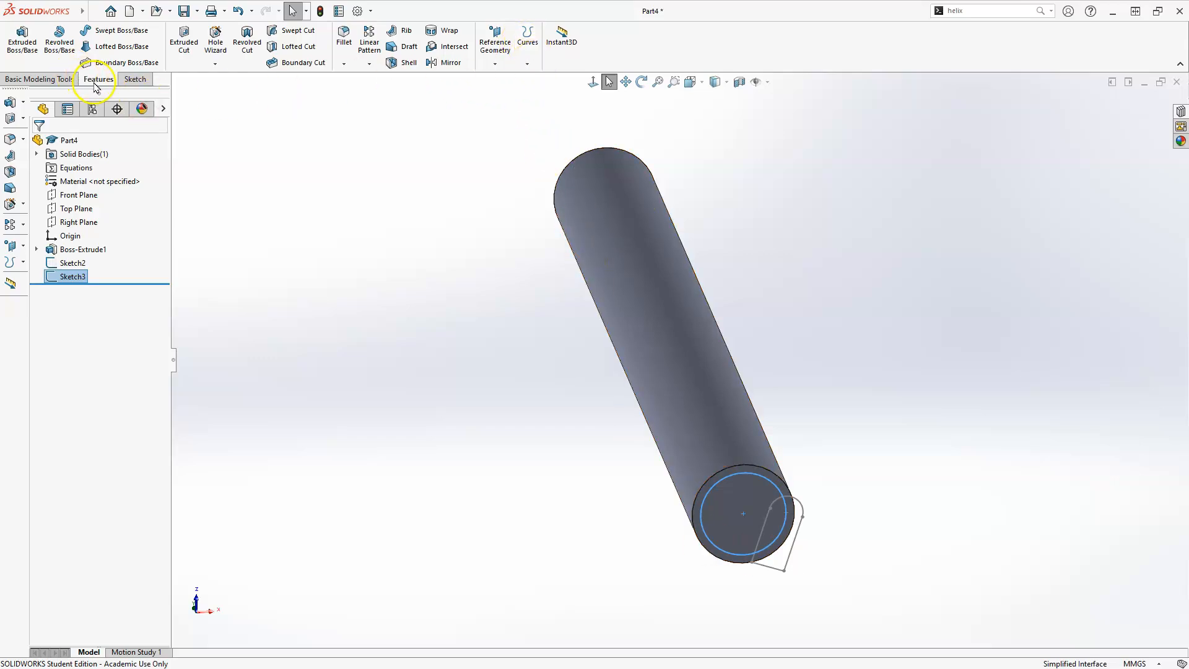
click(527, 64)
click(537, 154)
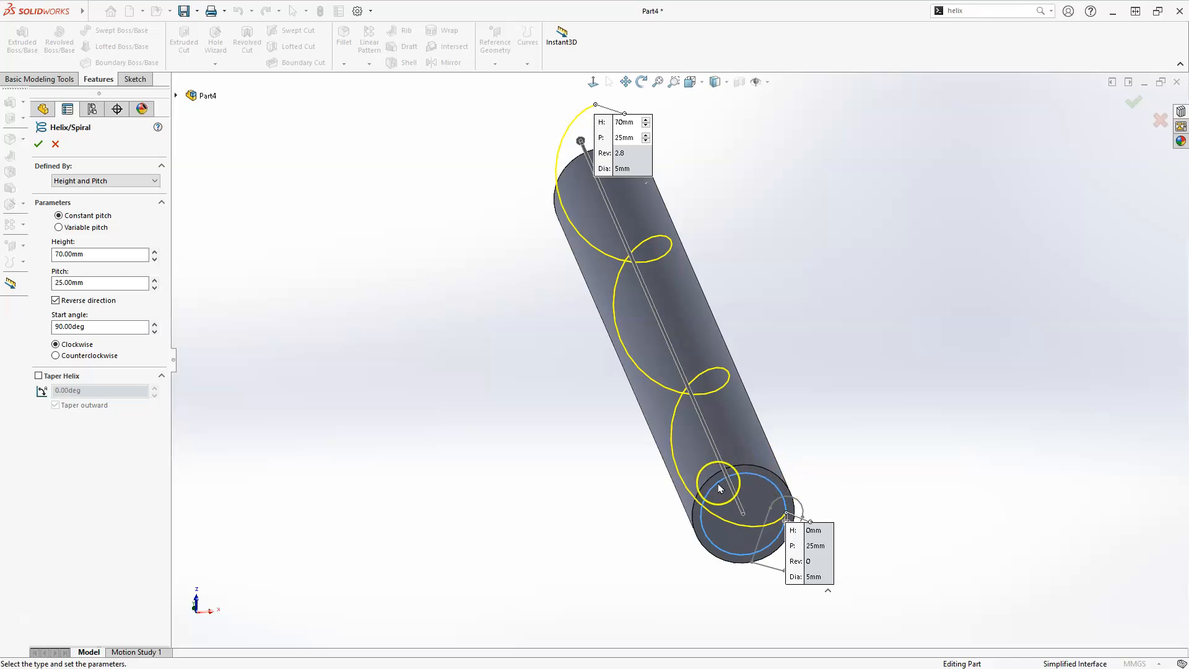
click(84, 253)
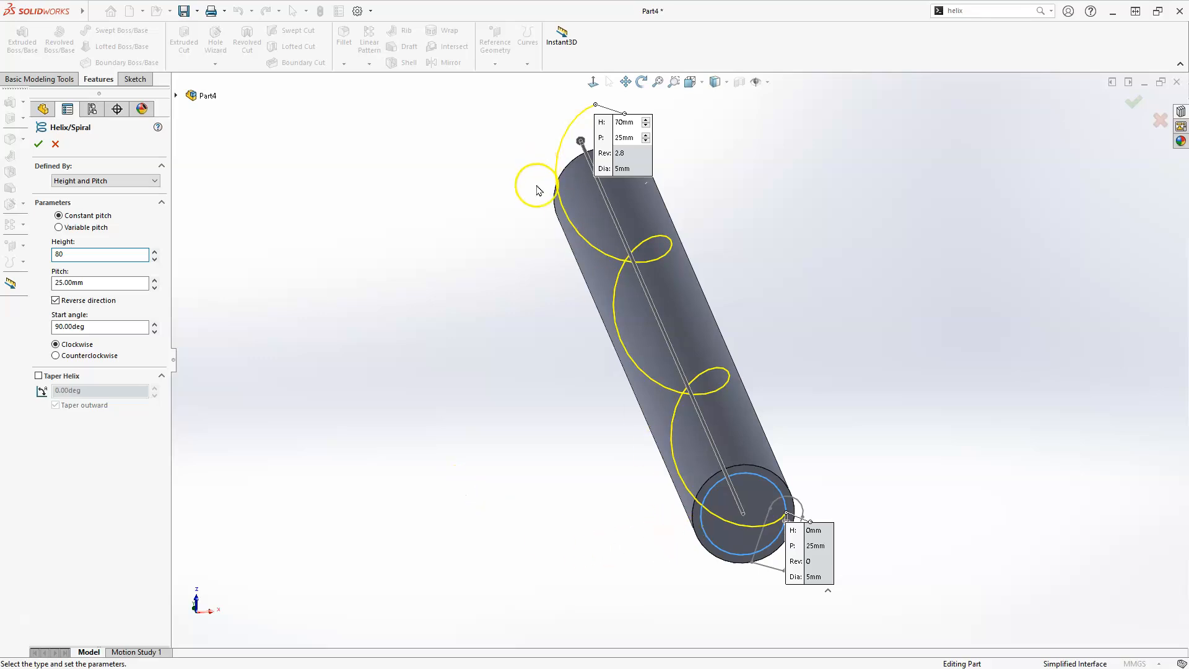
click(99, 283)
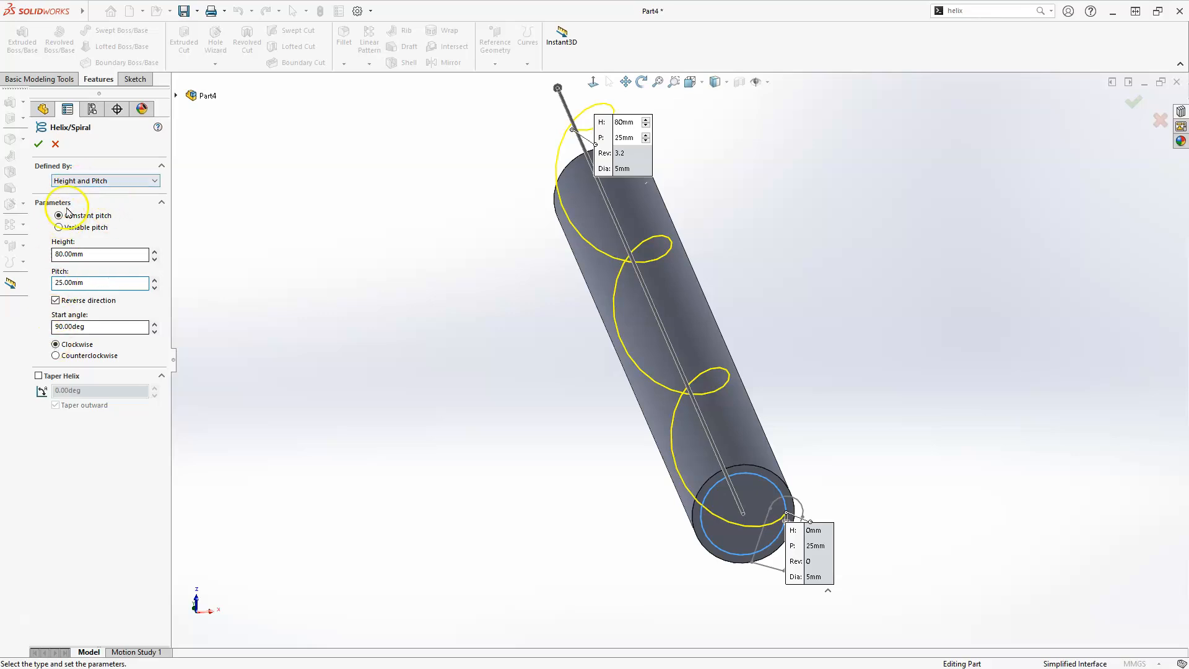
Keep the Height and Pitch definition, set the helix start angle to 90 deg, and confirm the helix
click(80, 181)
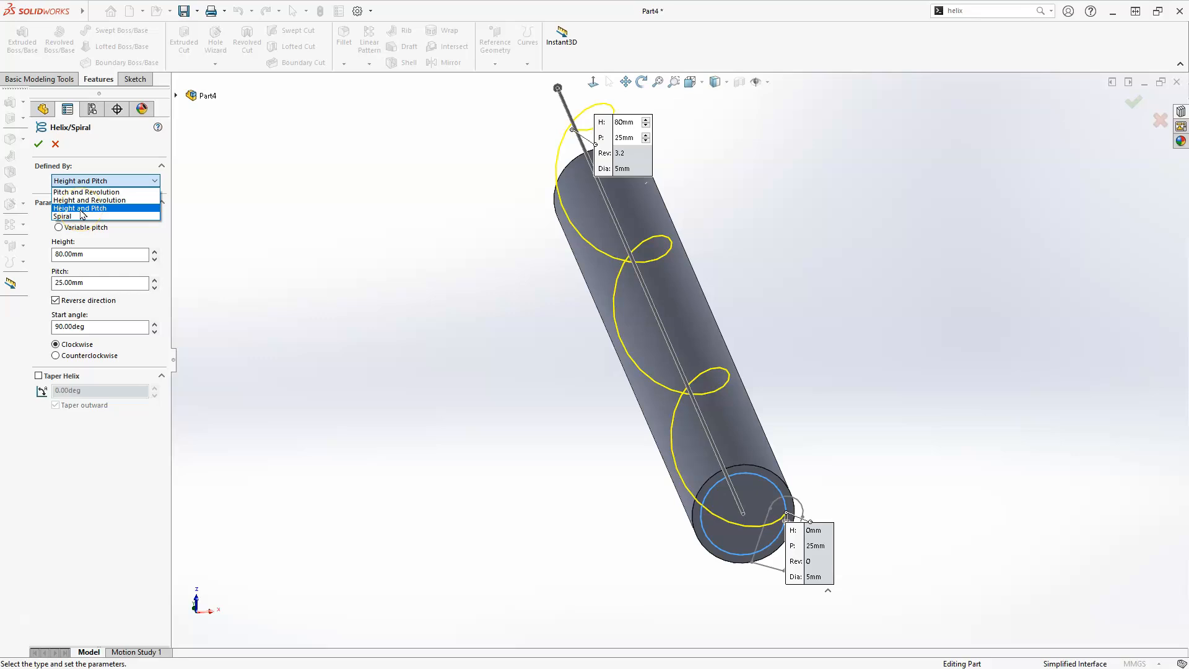
click(112, 210)
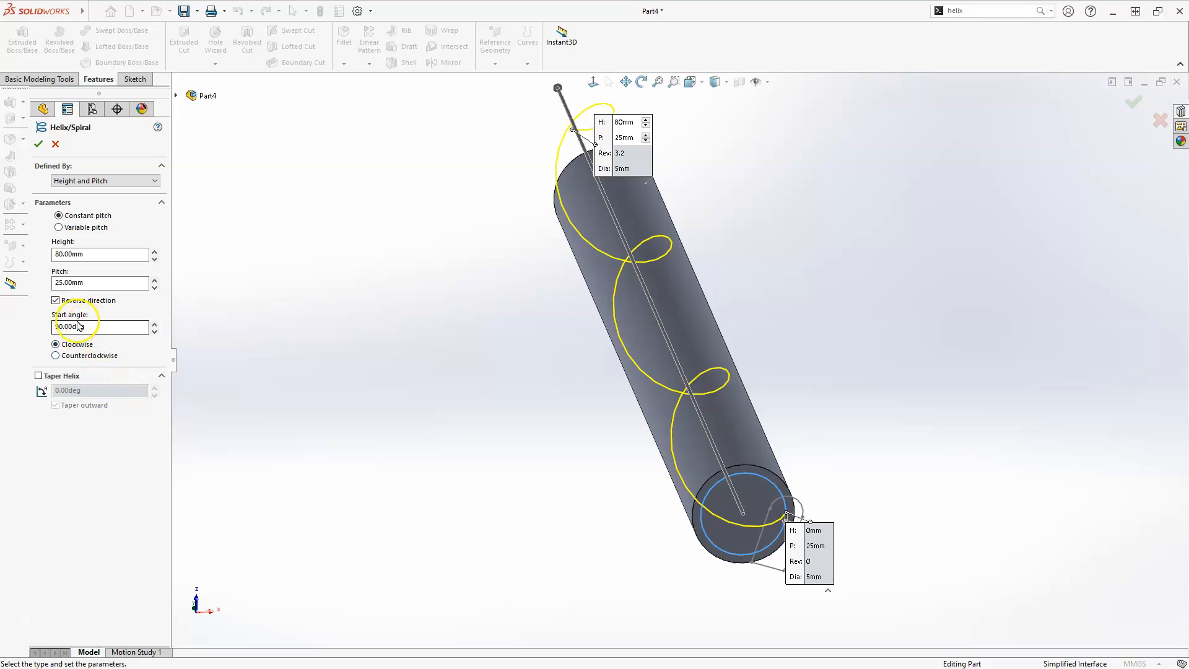
scroll(793, 539, down, 6)
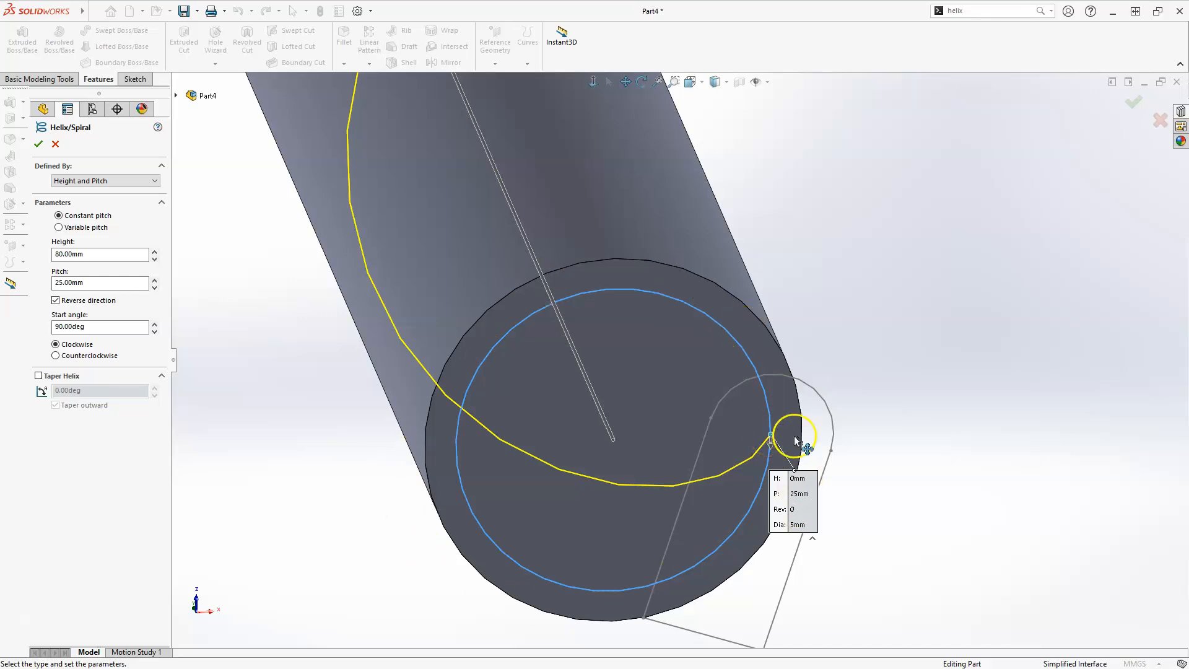
drag(103, 331, 51, 331)
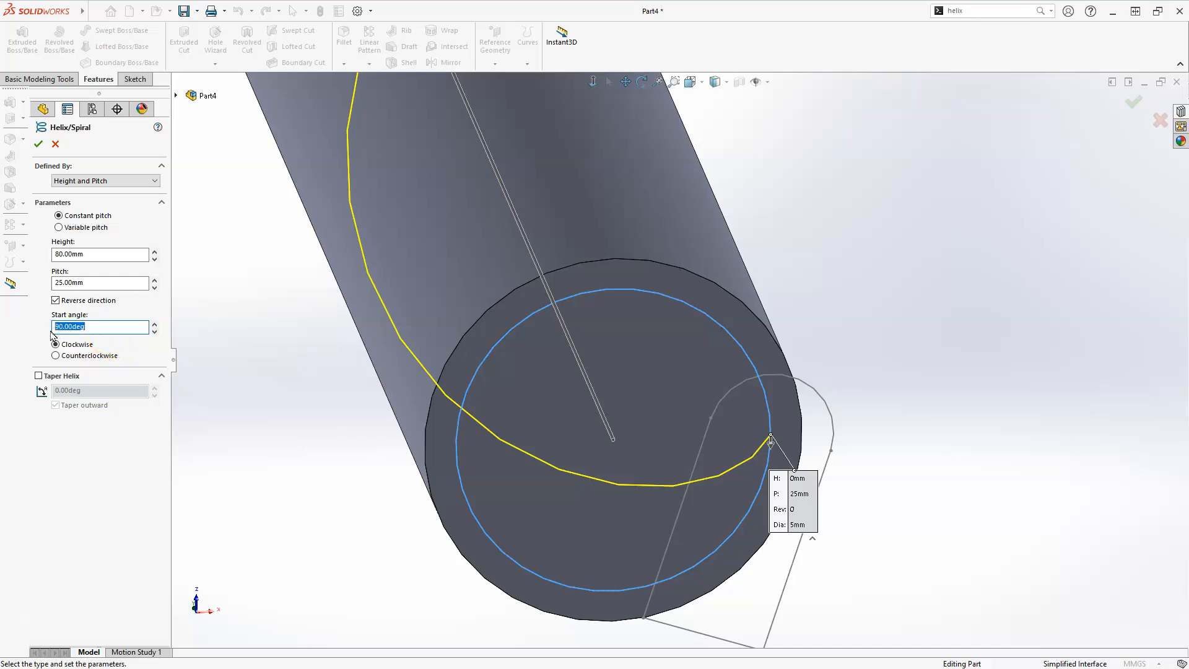
text(0)
key(Return)
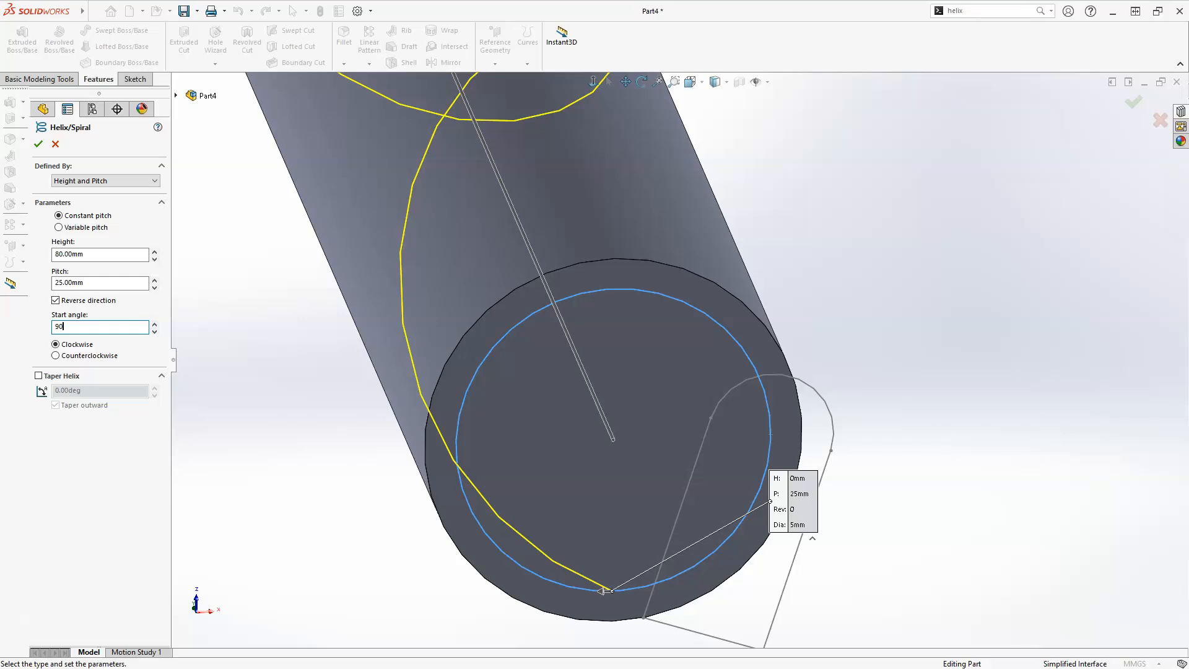
key(Return)
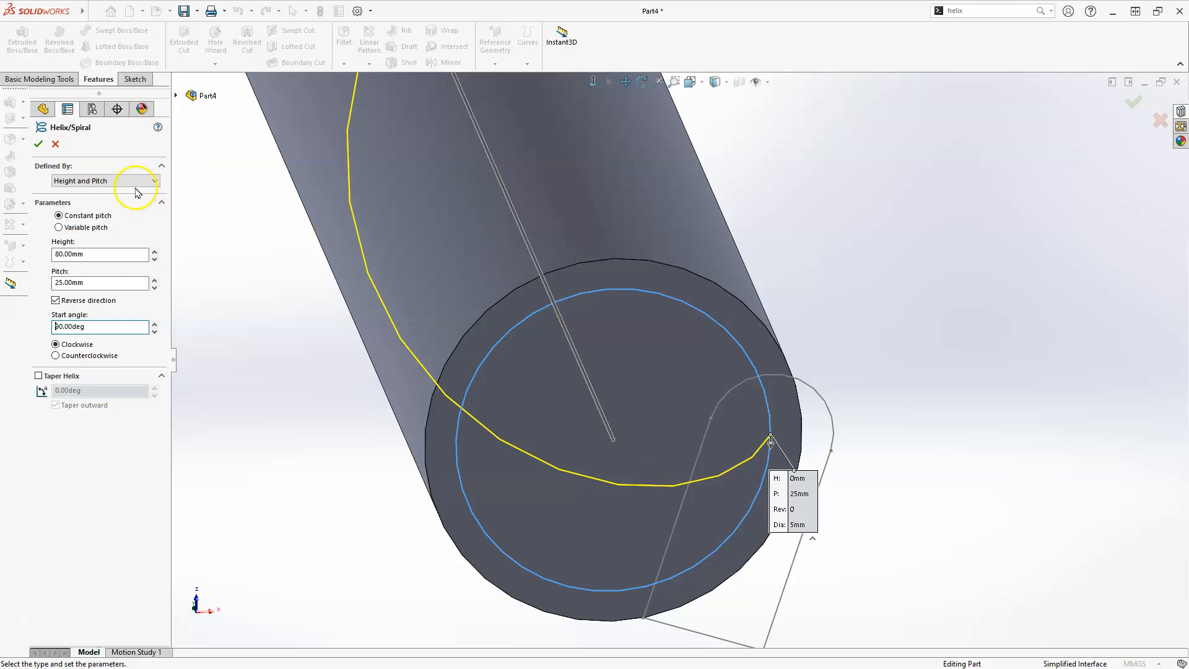
click(39, 144)
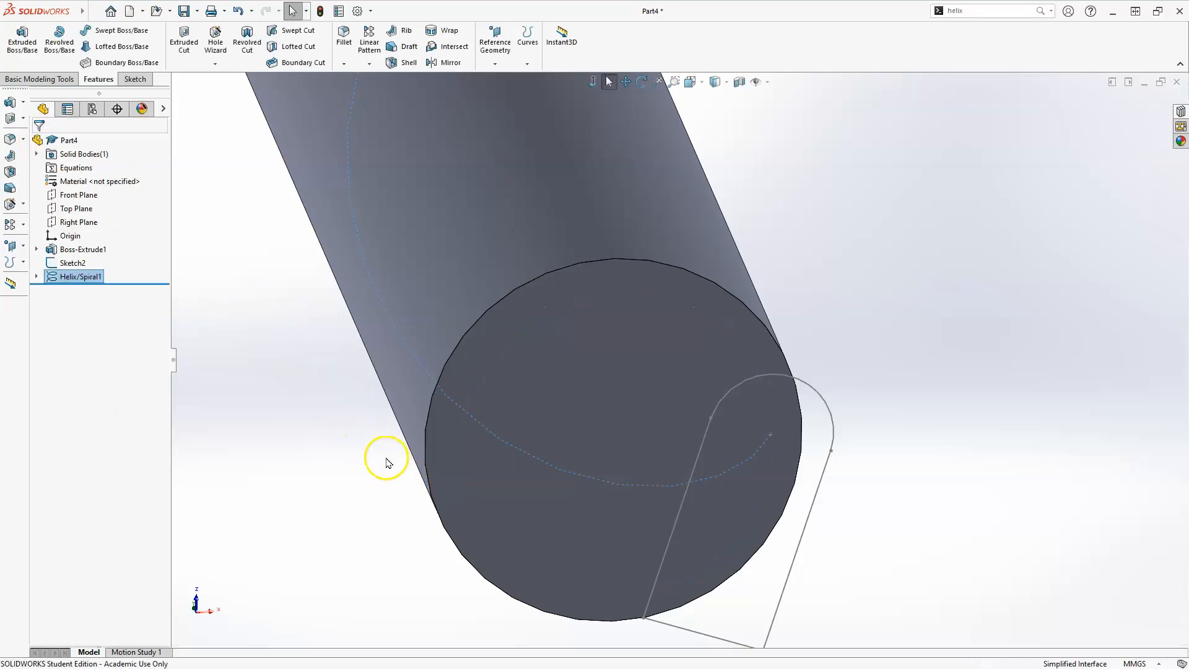
Switch the model display style to wireframe
scroll(384, 459, up, 5)
middle_drag(497, 390, 541, 496)
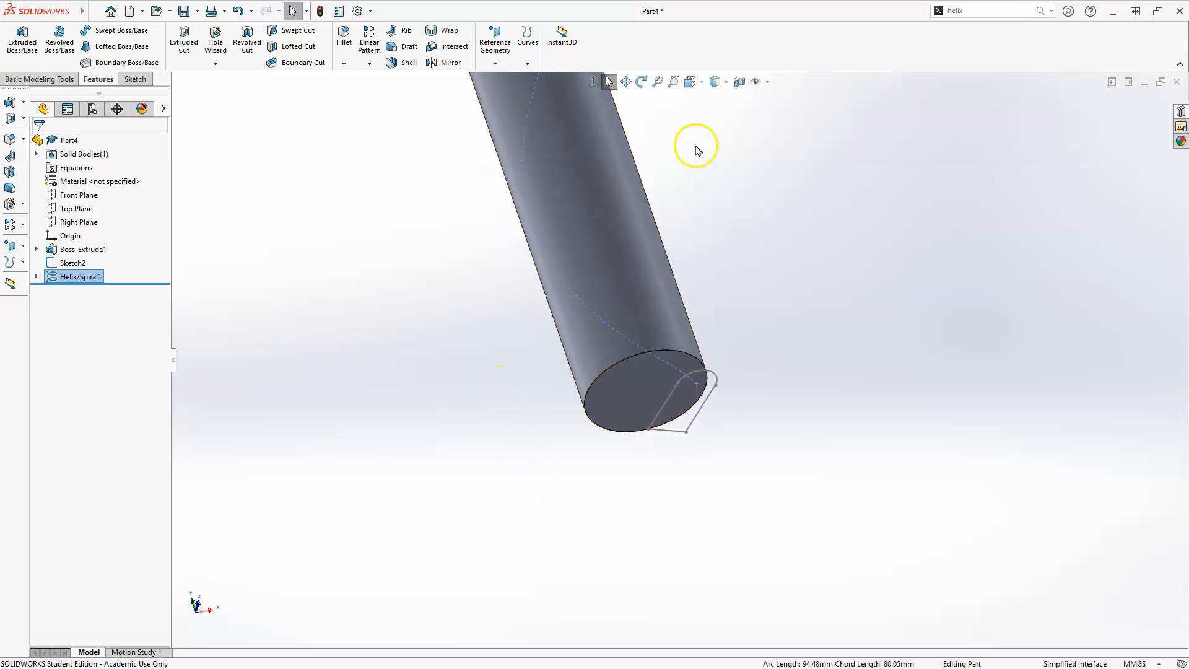
click(727, 83)
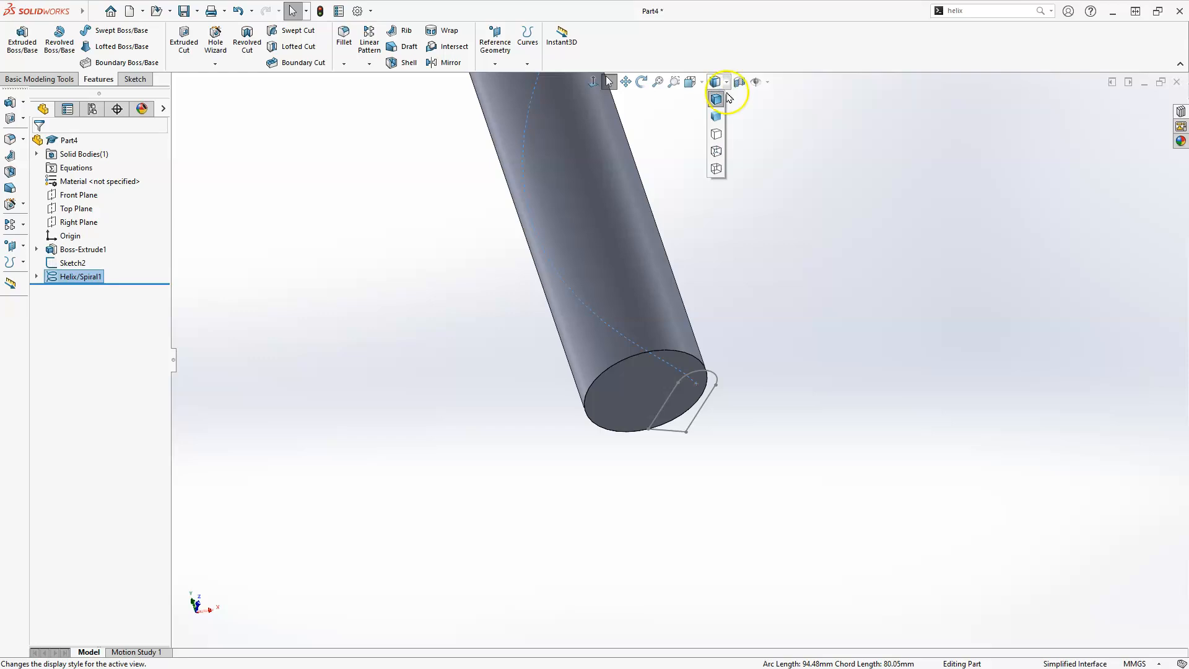
click(716, 133)
Create a Swept Cut using the flute profile sketch along the helix path
scroll(652, 226, down, 2)
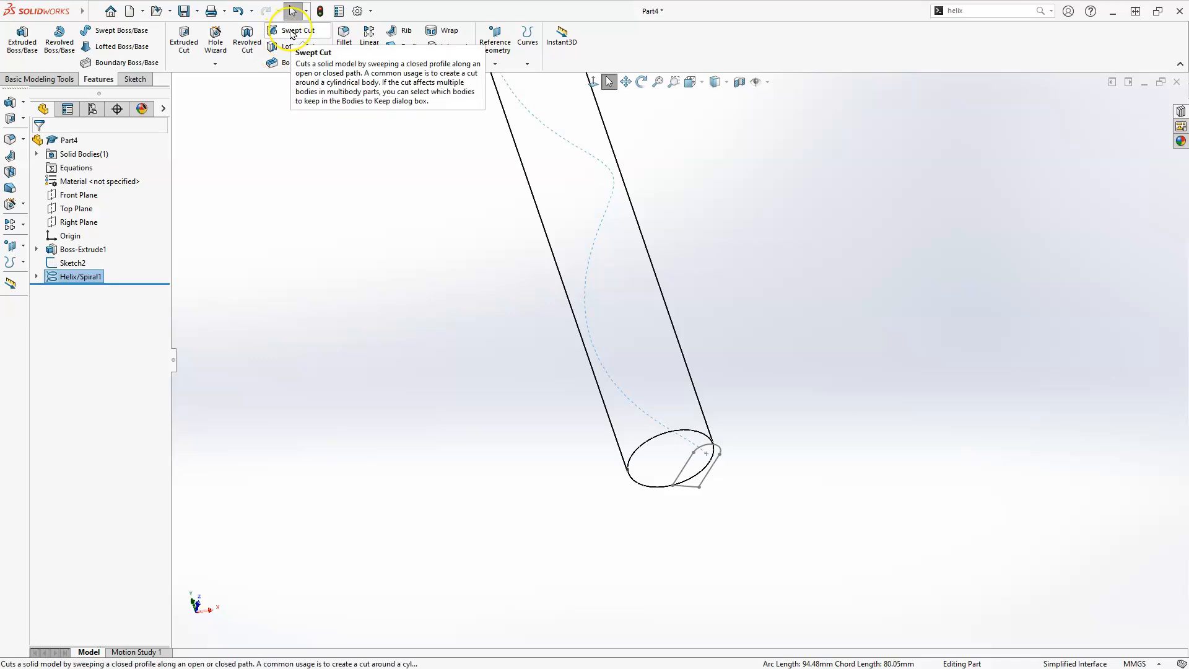
click(291, 32)
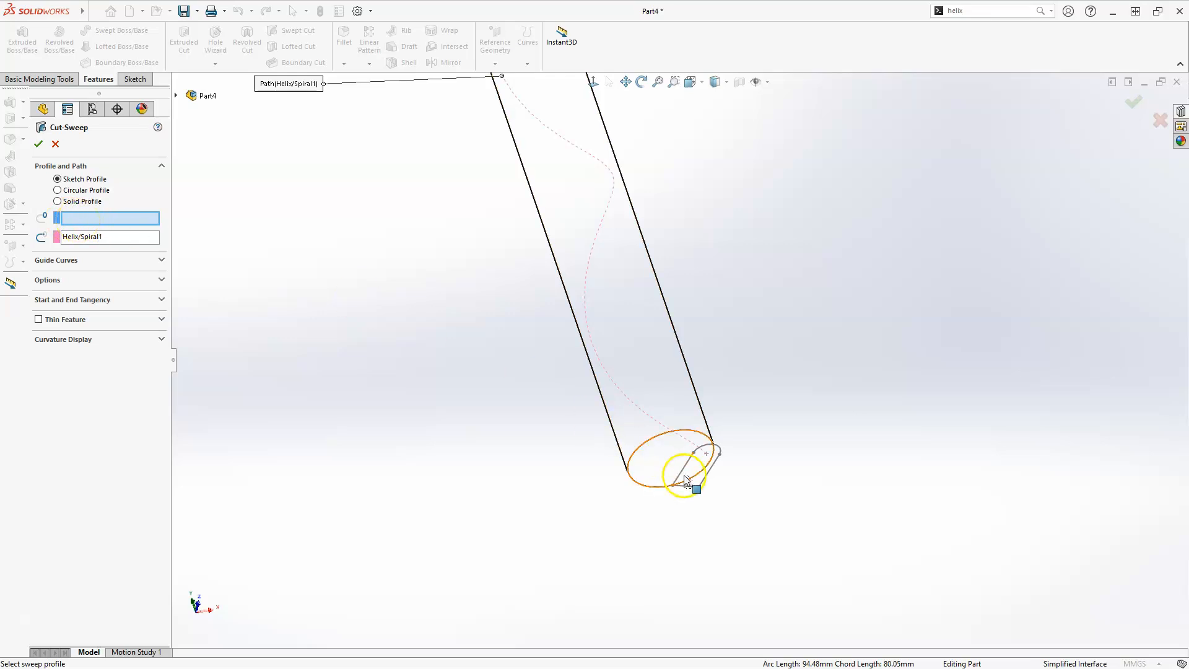
scroll(712, 479, down, 3)
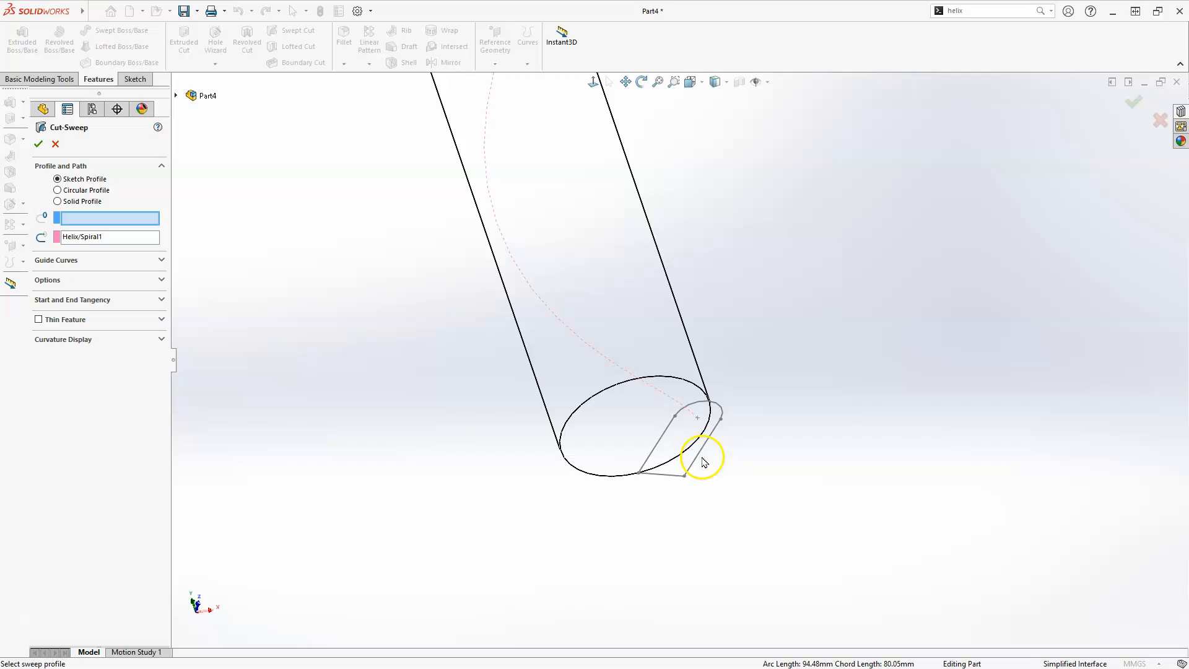
click(701, 458)
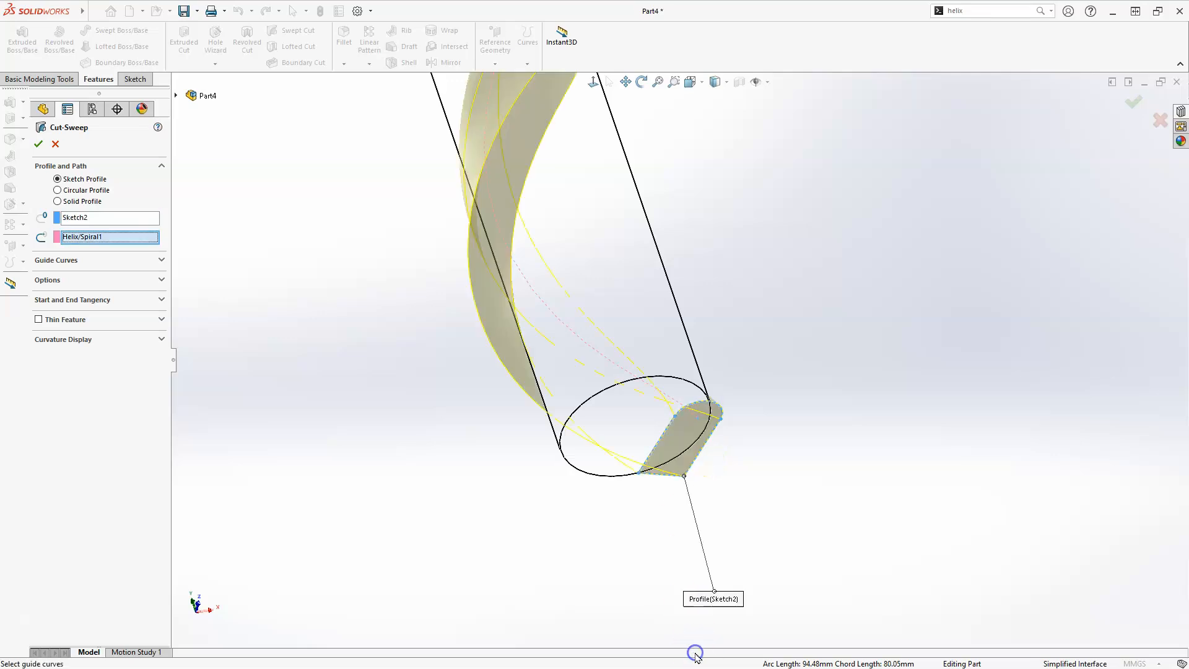
scroll(701, 637, up, 3)
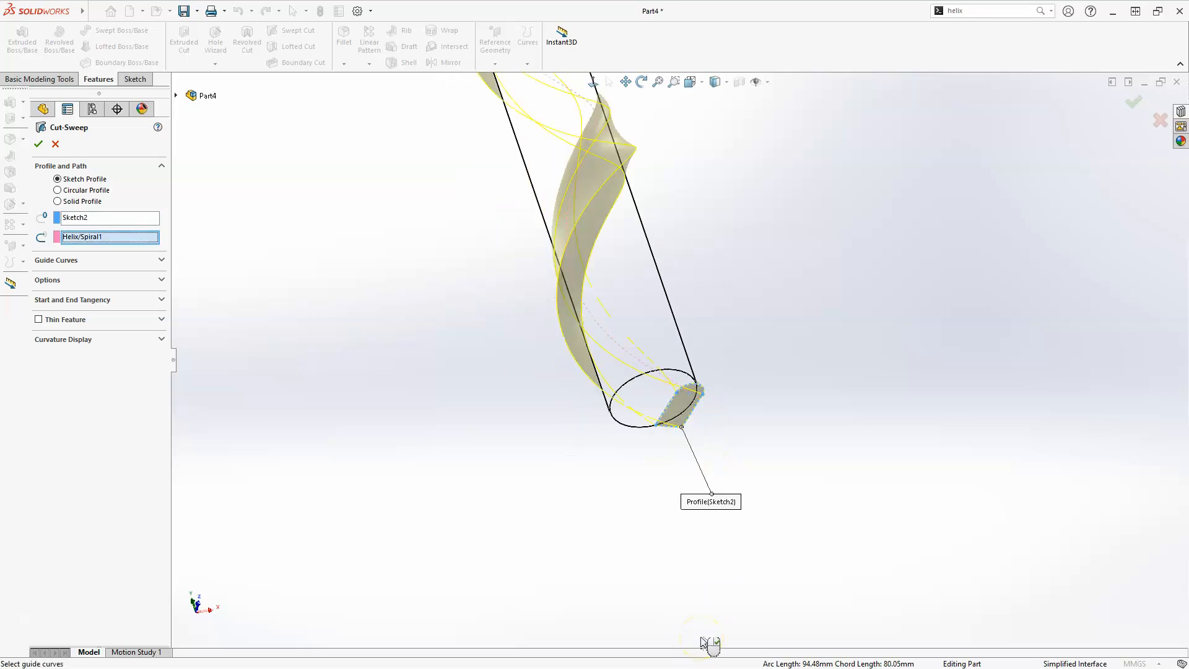
scroll(701, 637, up, 2)
scroll(688, 543, up, 3)
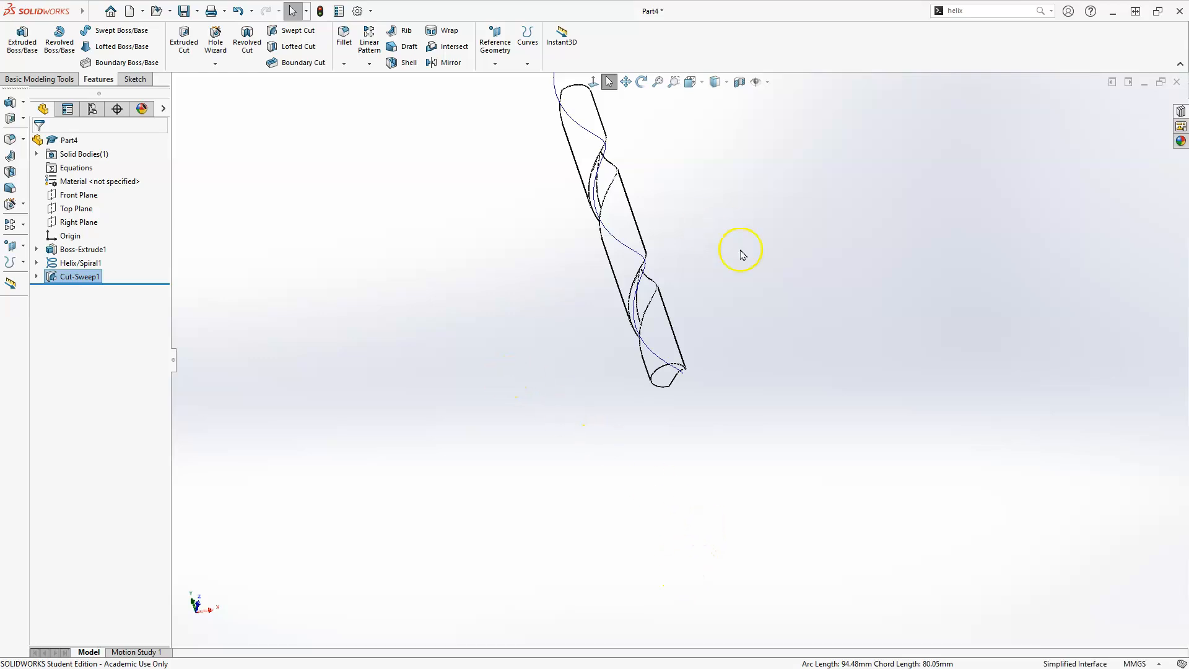
Roll the model back before the swept cut and chamfer the shaft's end edge 2 mm at 45 deg
scroll(655, 339, down, 3)
middle_drag(686, 336, 718, 514)
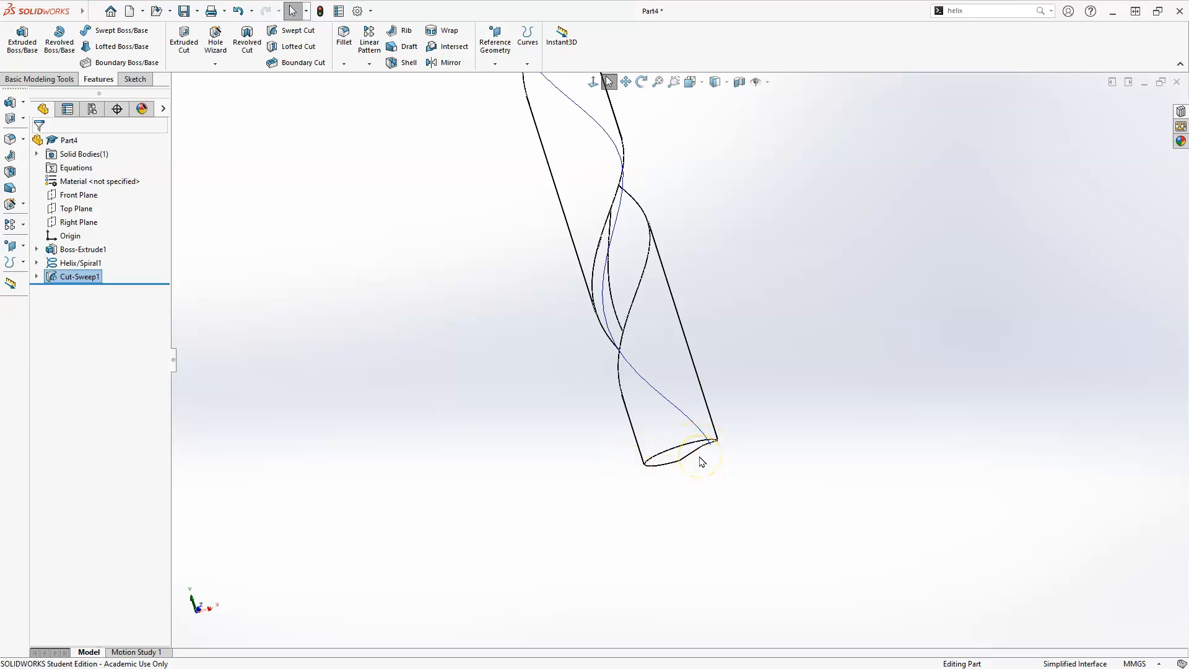
drag(133, 284, 132, 269)
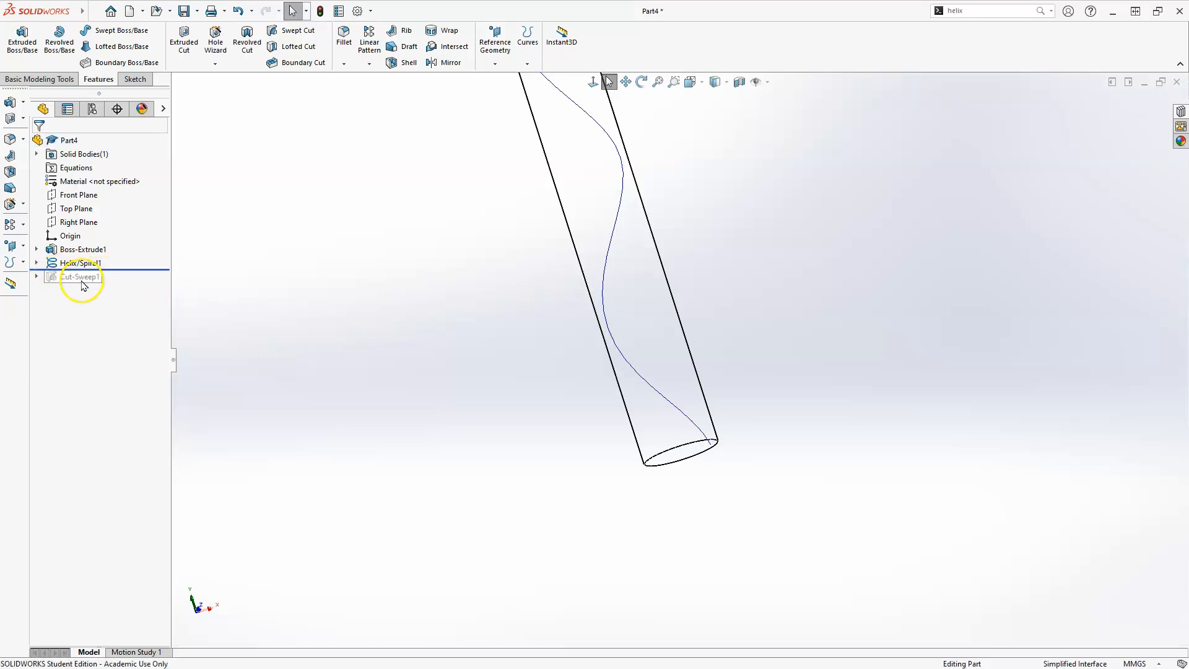
click(345, 57)
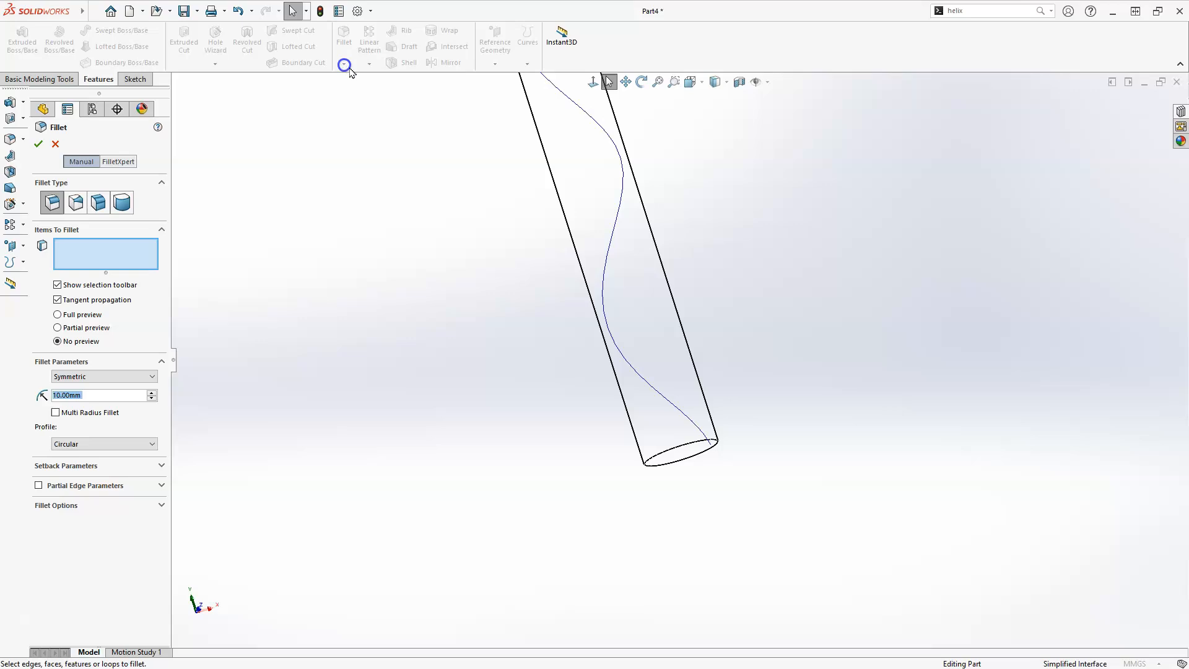
click(56, 144)
click(344, 64)
click(358, 94)
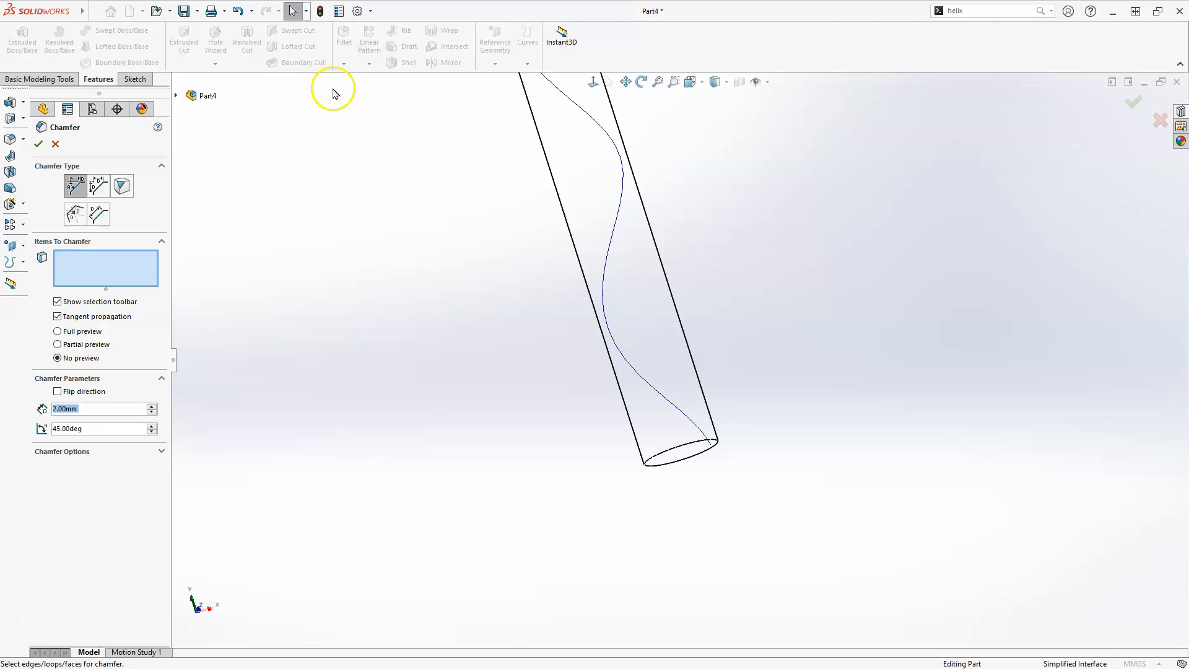
click(655, 458)
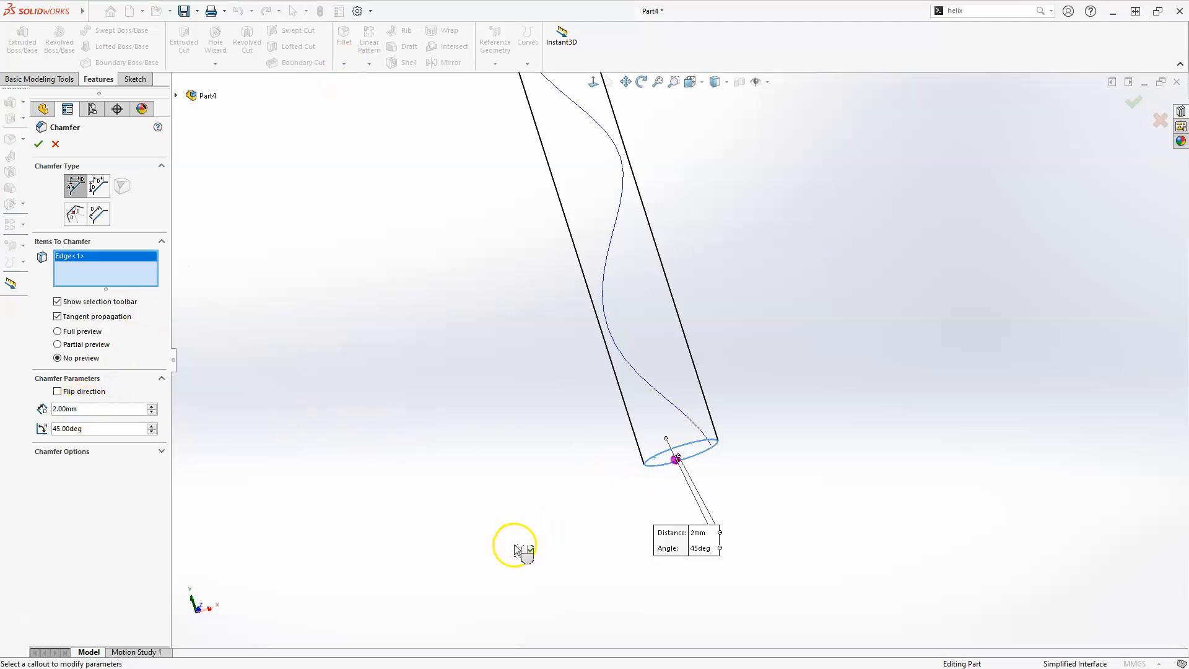
click(38, 144)
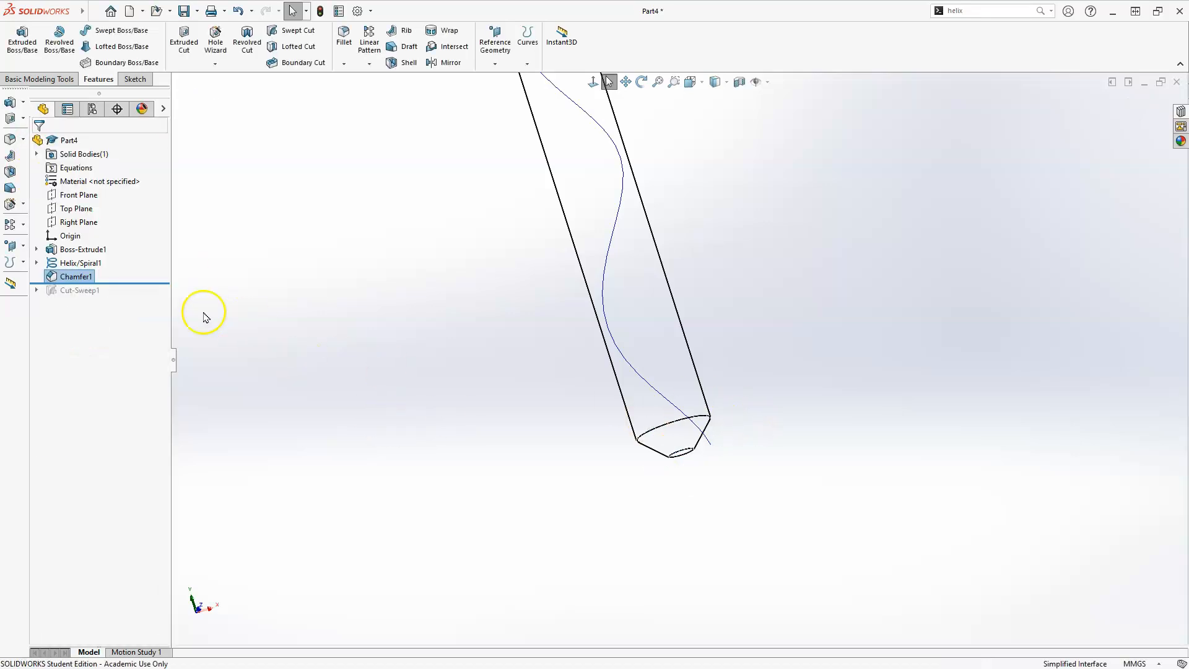
Roll the feature tree forward so the swept cut is active again after the chamfer
drag(139, 284, 137, 298)
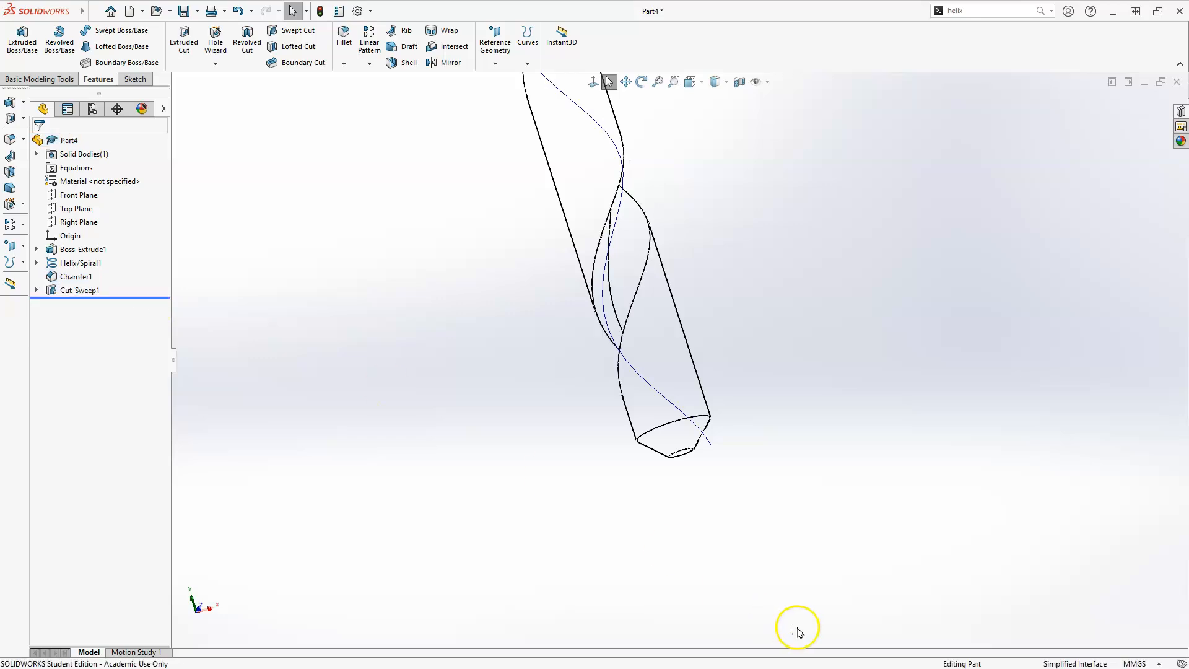
middle_drag(693, 501, 589, 398)
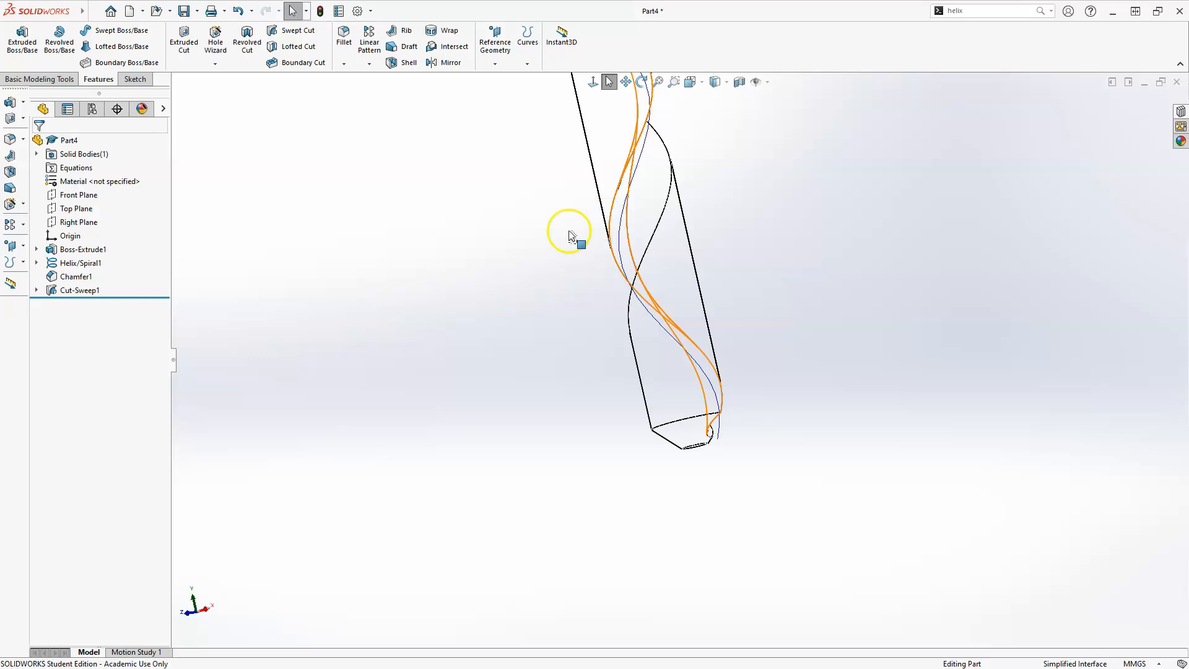
middle_drag(523, 372, 524, 389)
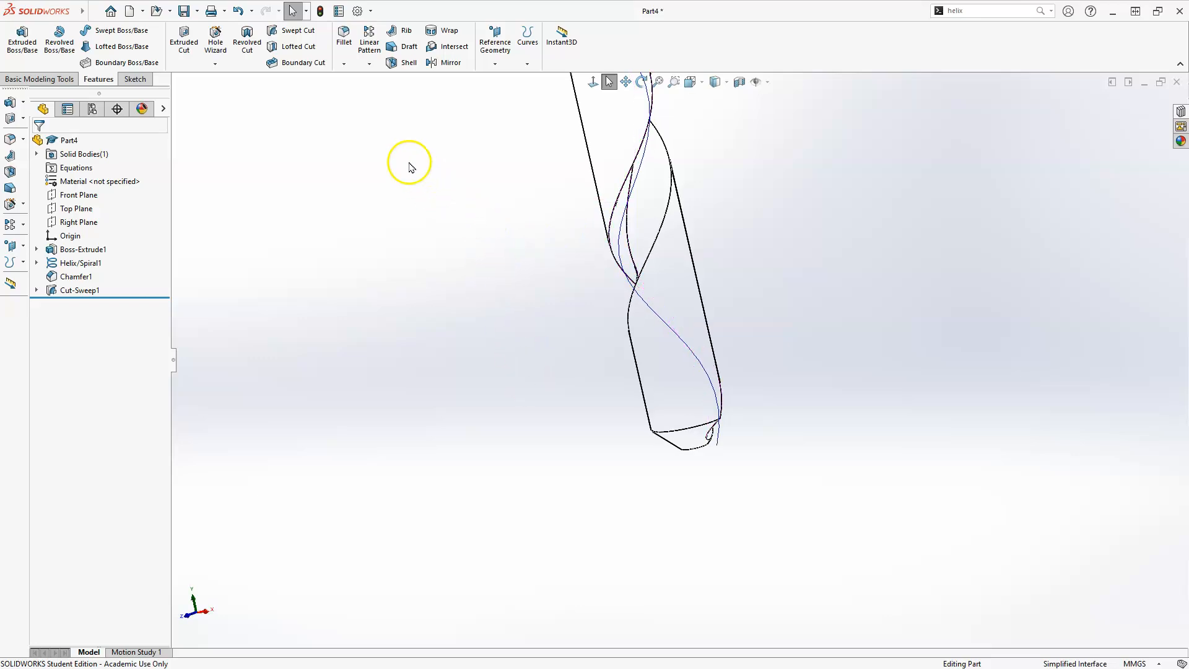
Circular-pattern the swept cut around the shaft's cylindrical face with 2 equally spaced instances over 360 deg
click(76, 291)
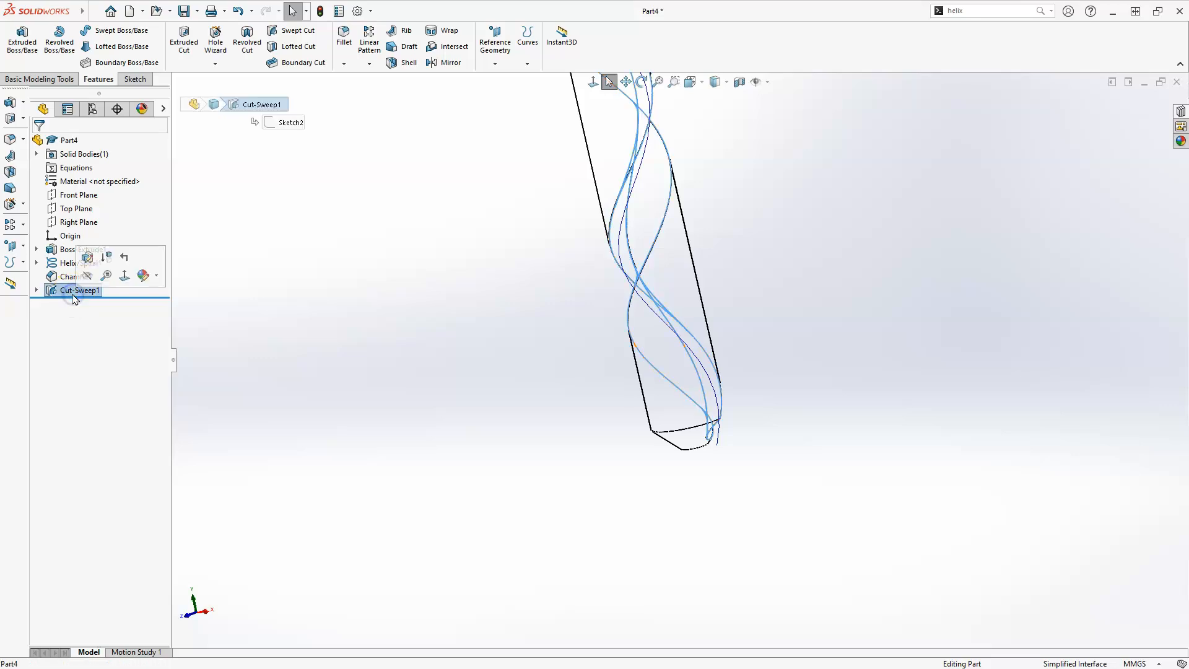
click(369, 63)
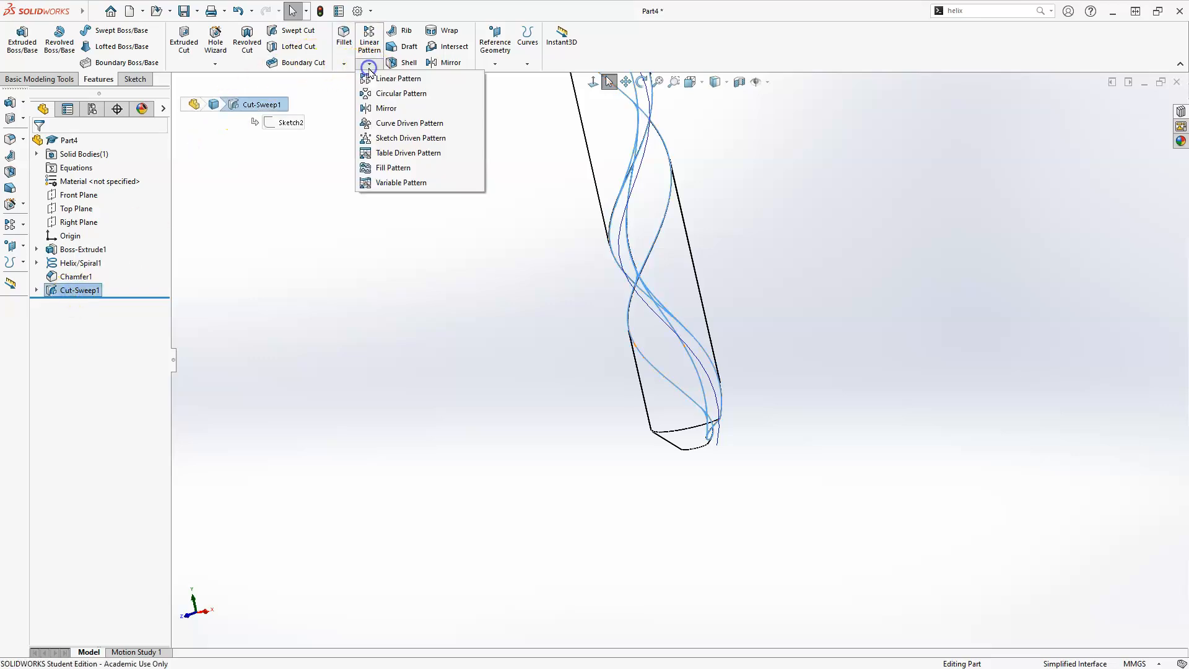
click(380, 95)
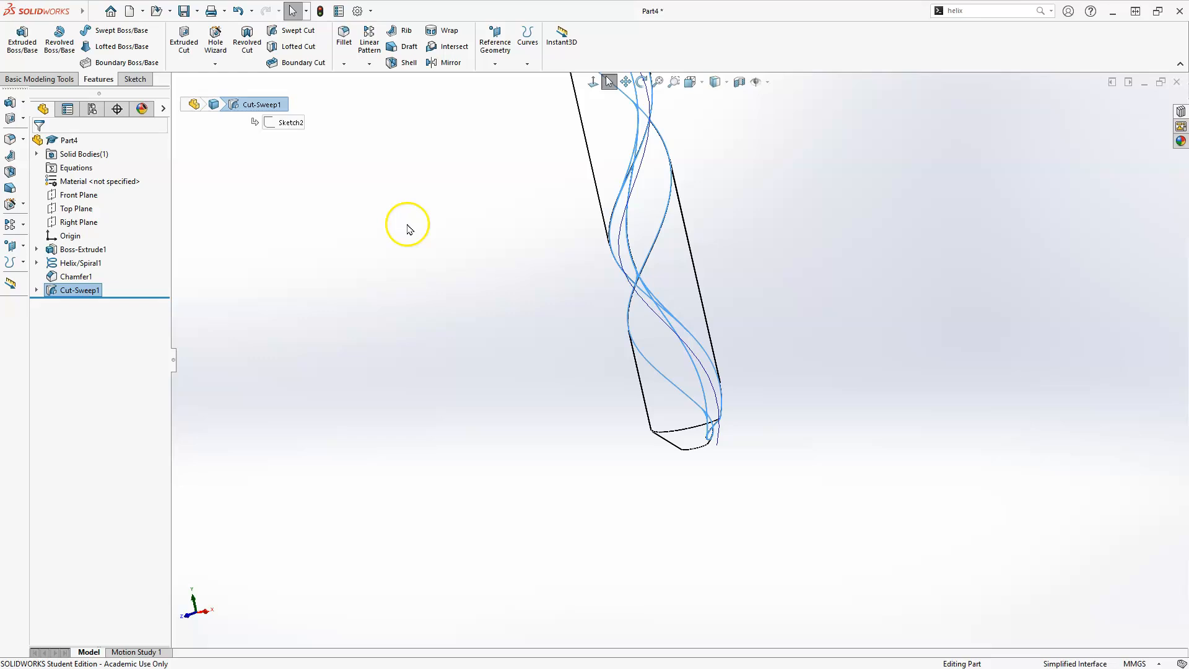
click(53, 291)
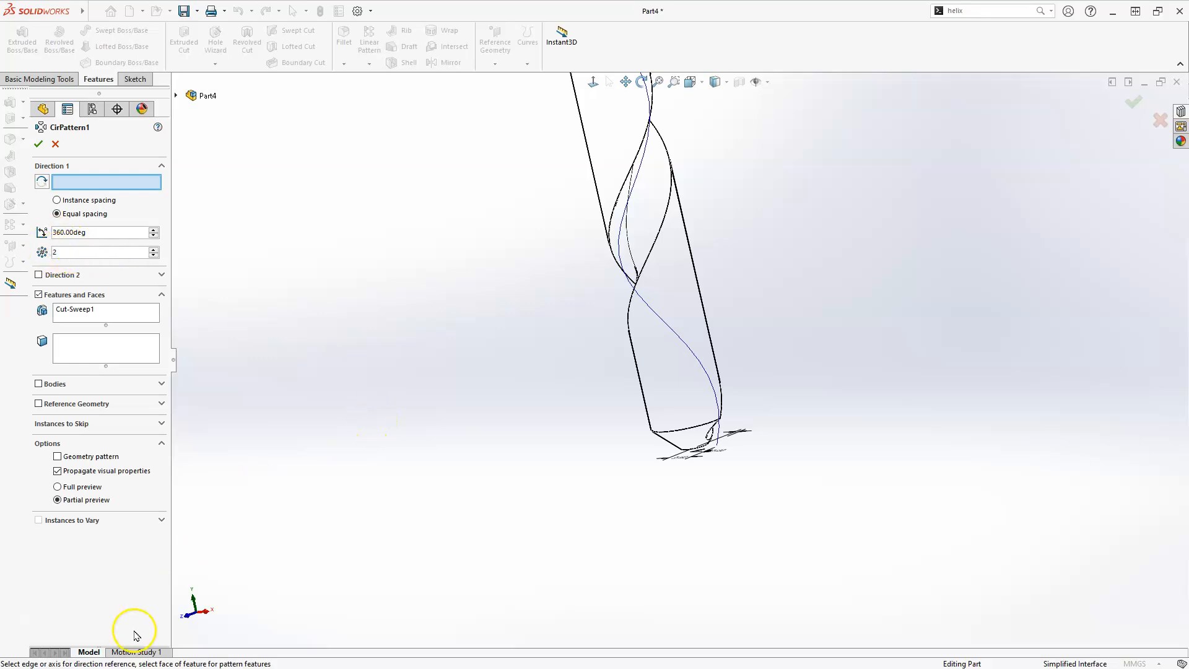
click(38, 145)
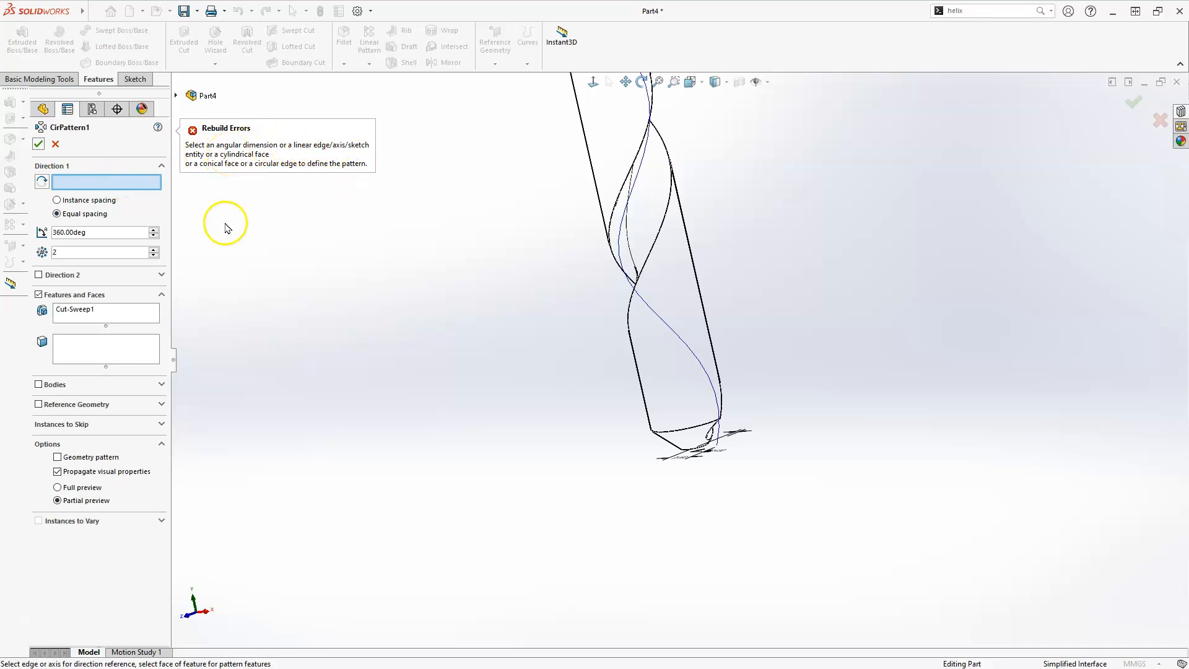
scroll(472, 418, up, 3)
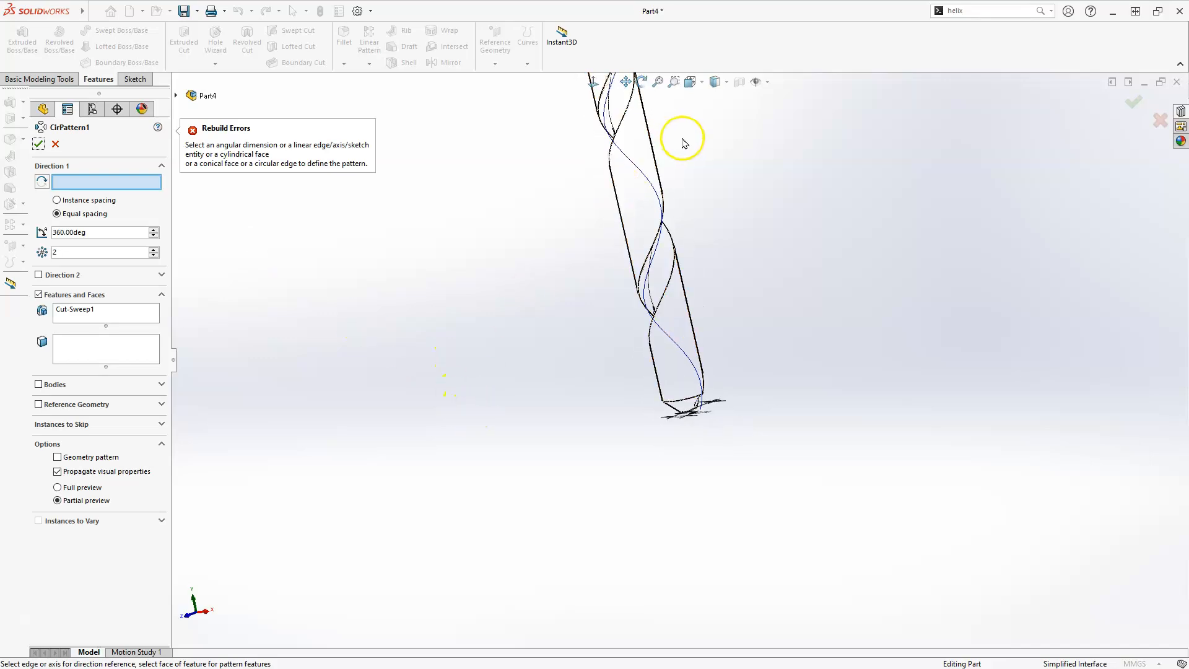
scroll(685, 144, down, 3)
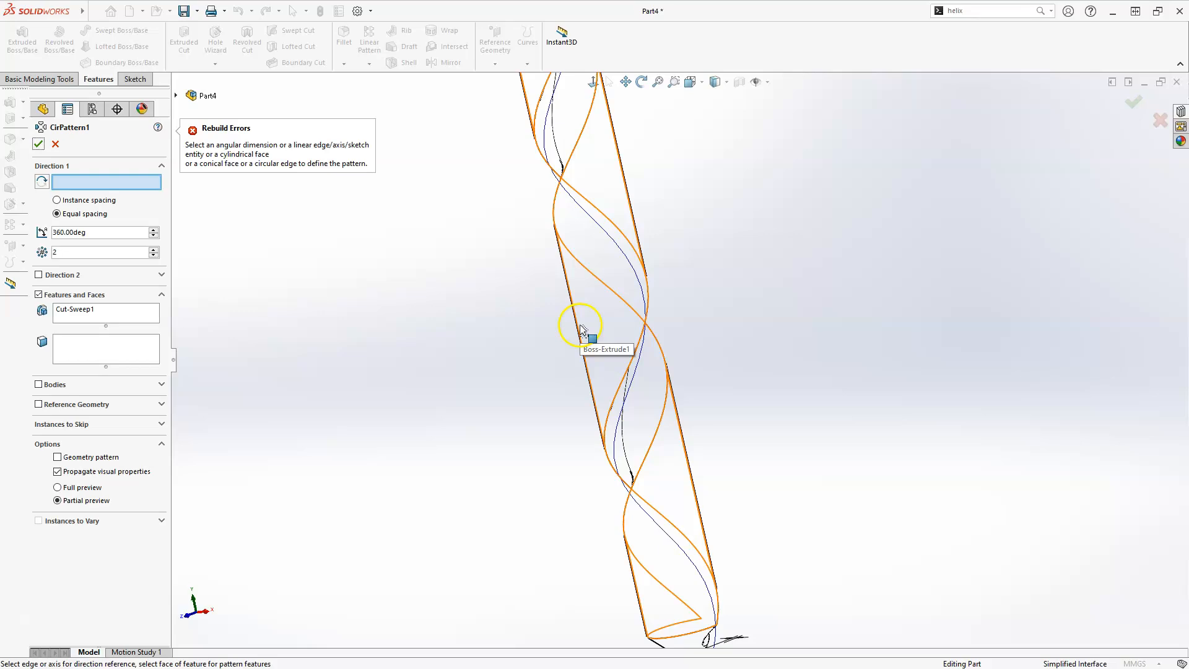
middle_drag(477, 514, 468, 514)
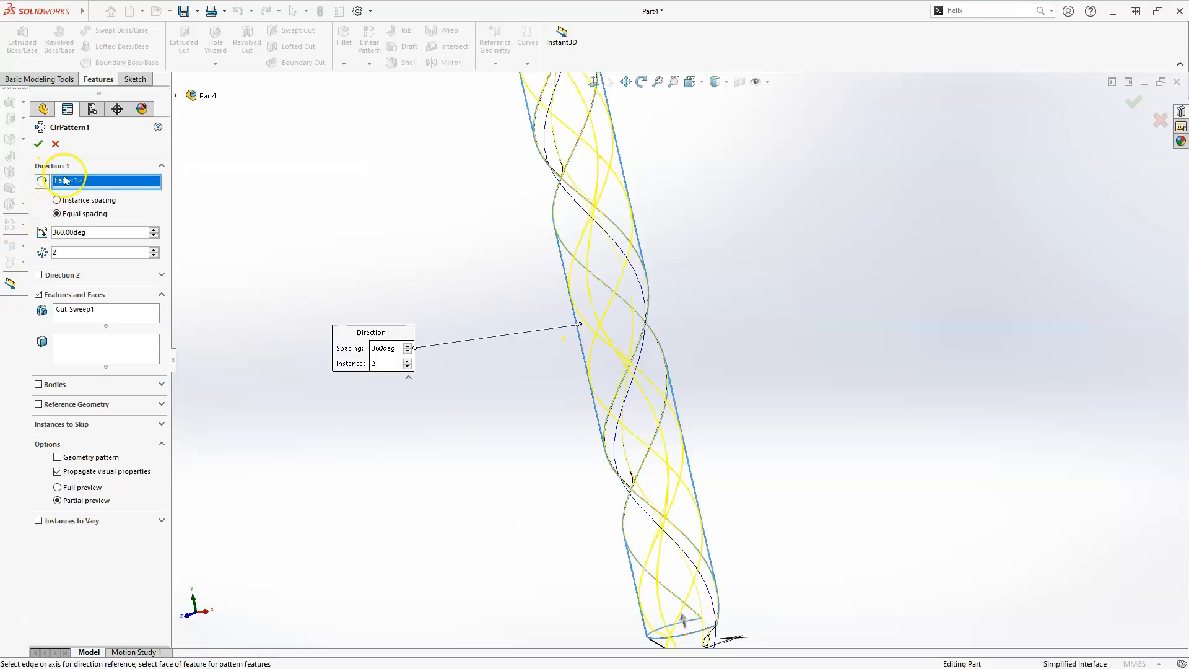
click(38, 144)
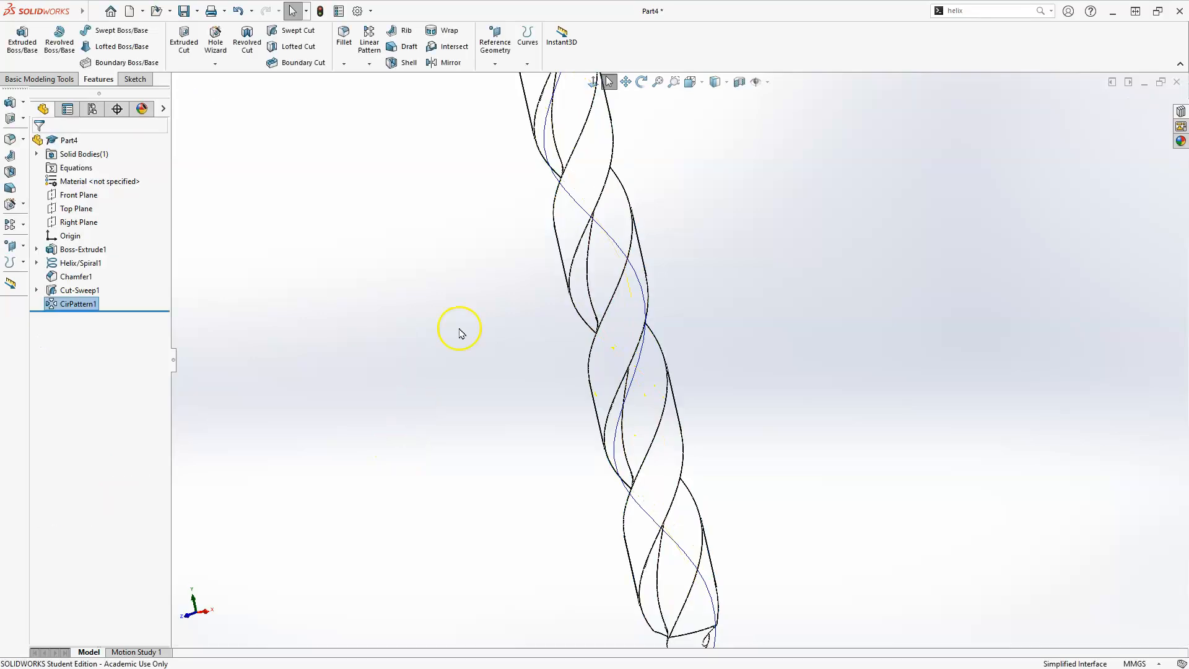
Switch the model display style to shaded with edges
click(714, 81)
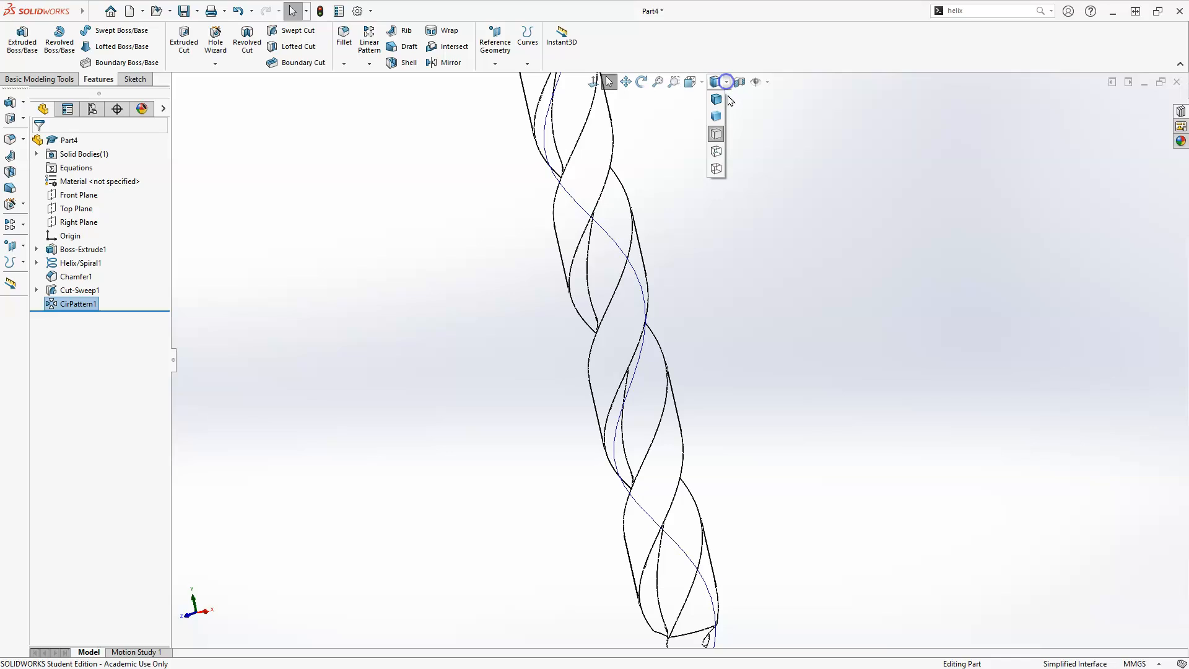
click(717, 101)
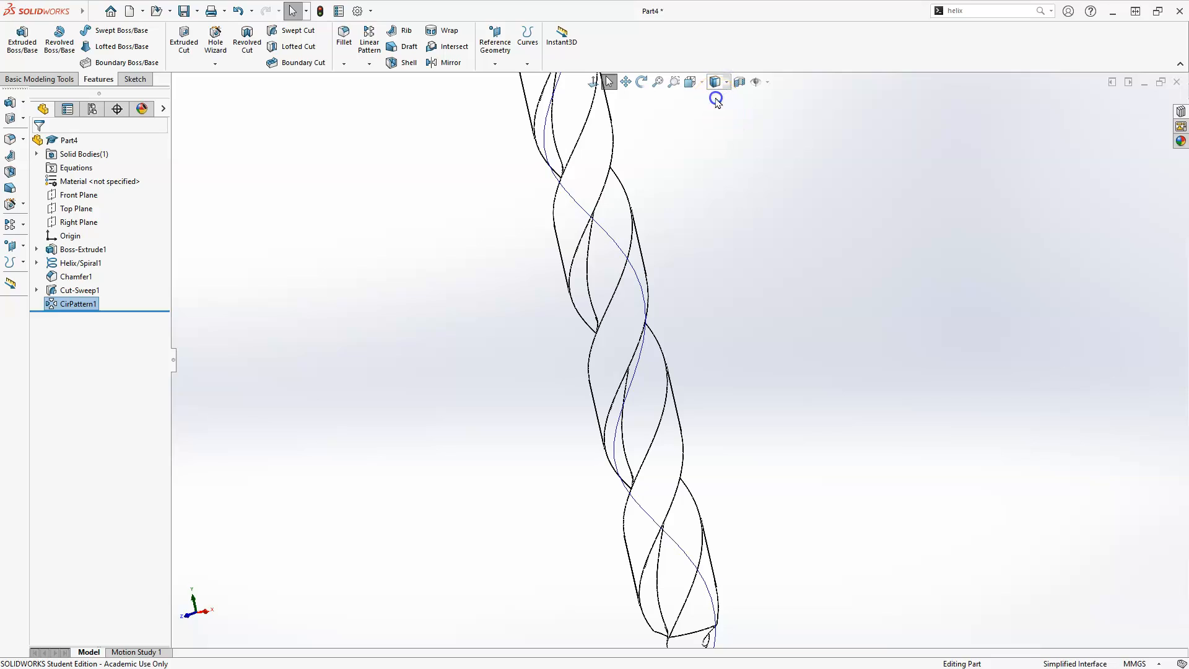
click(739, 308)
Hide the helix curve
middle_drag(720, 296, 687, 359)
scroll(687, 361, up, 5)
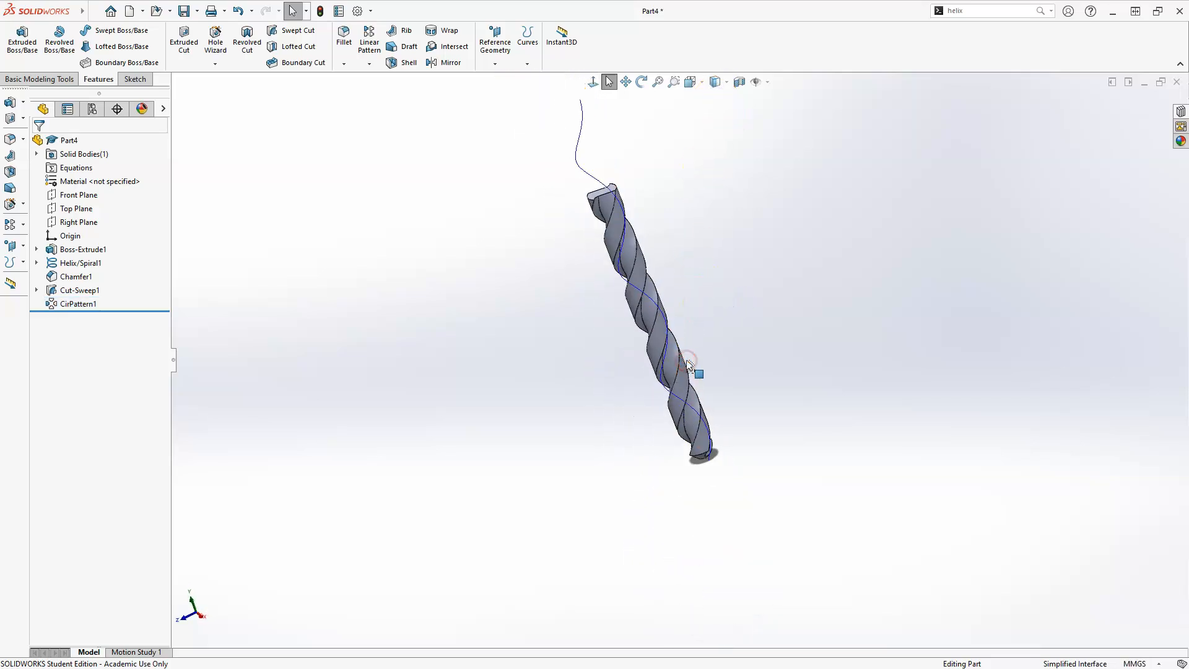
click(66, 263)
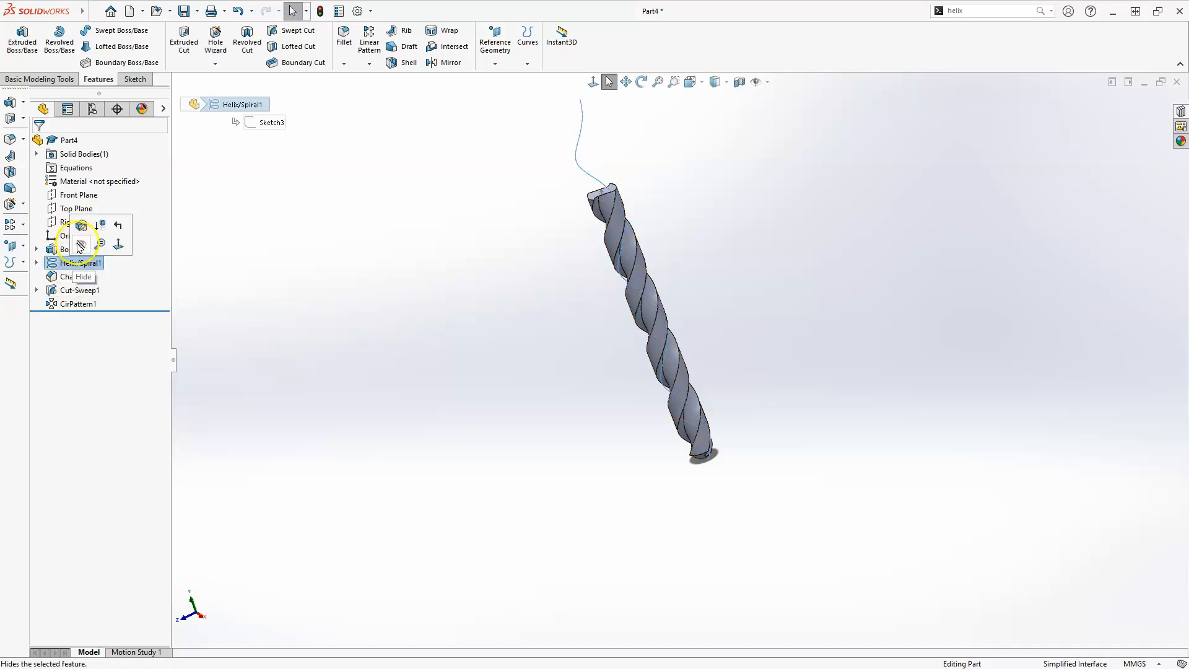
click(81, 246)
Start a new sketch on the Top Plane
middle_drag(528, 402, 507, 326)
scroll(661, 281, down, 3)
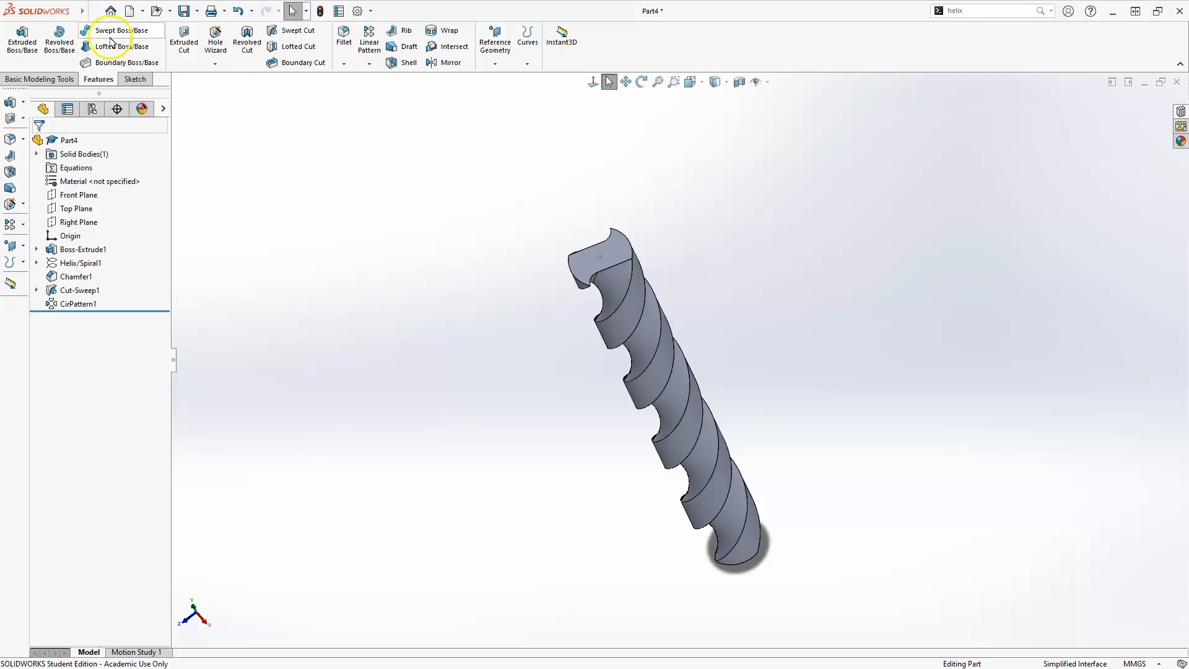
click(135, 79)
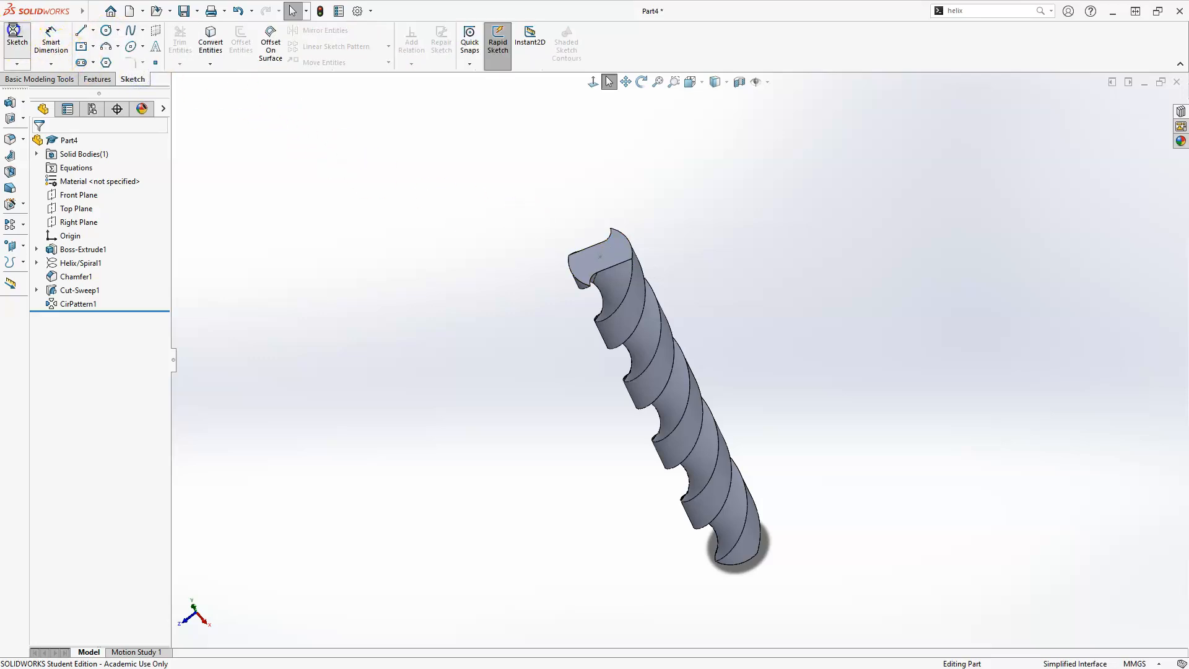
click(15, 34)
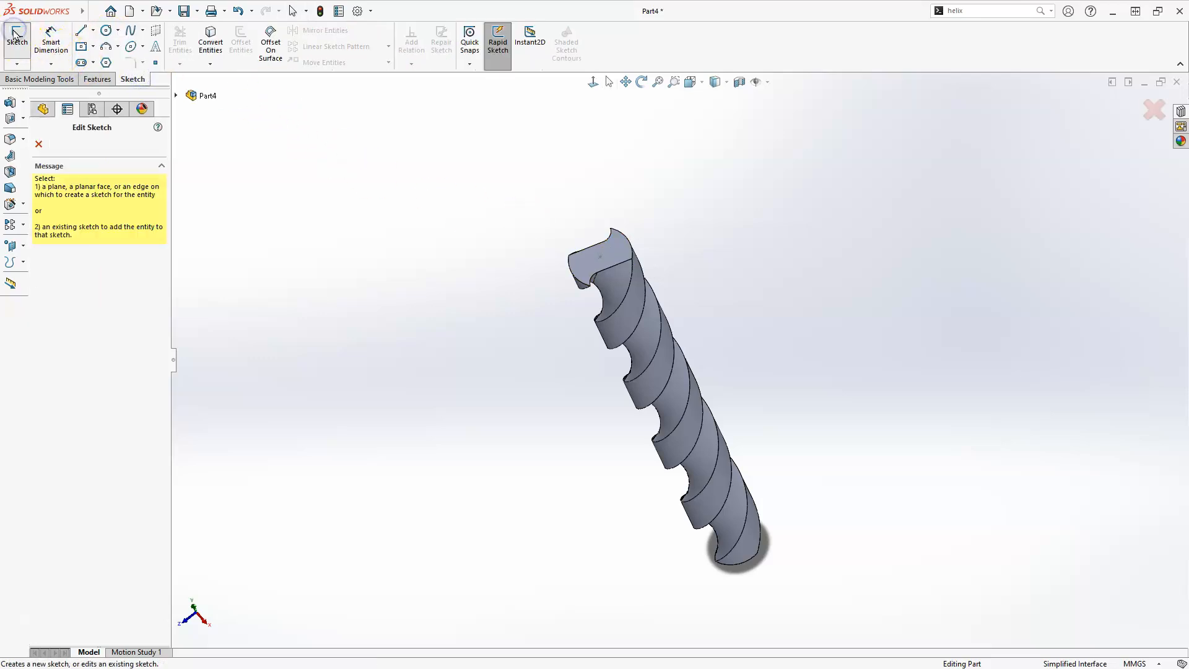
click(176, 96)
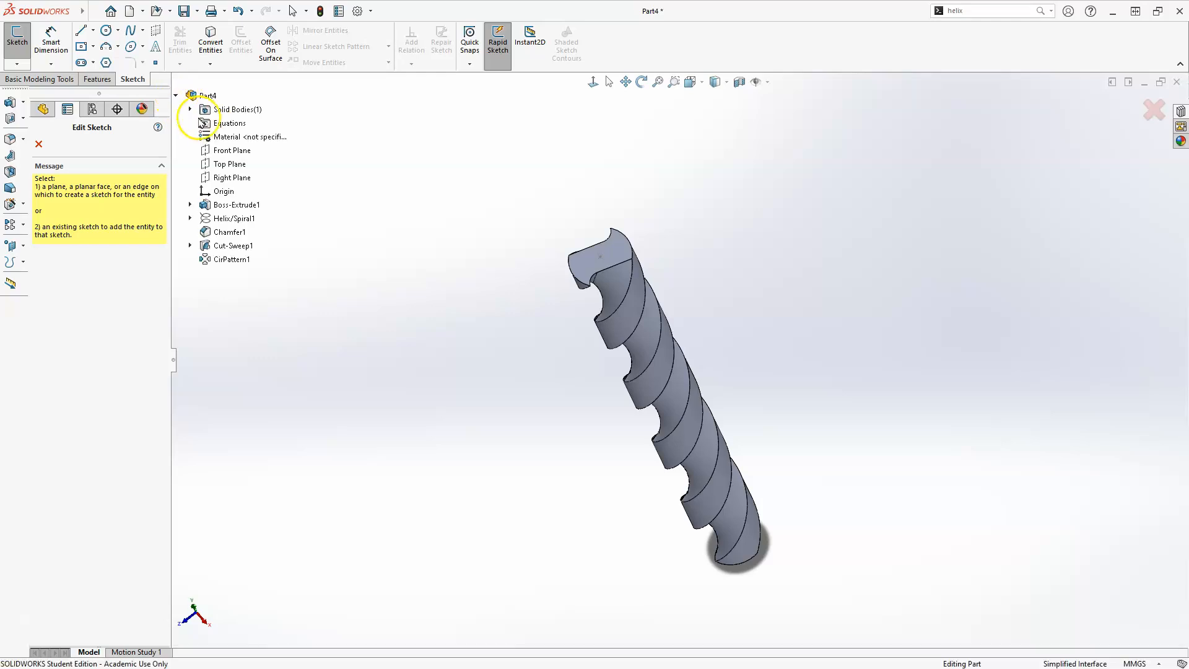
click(236, 164)
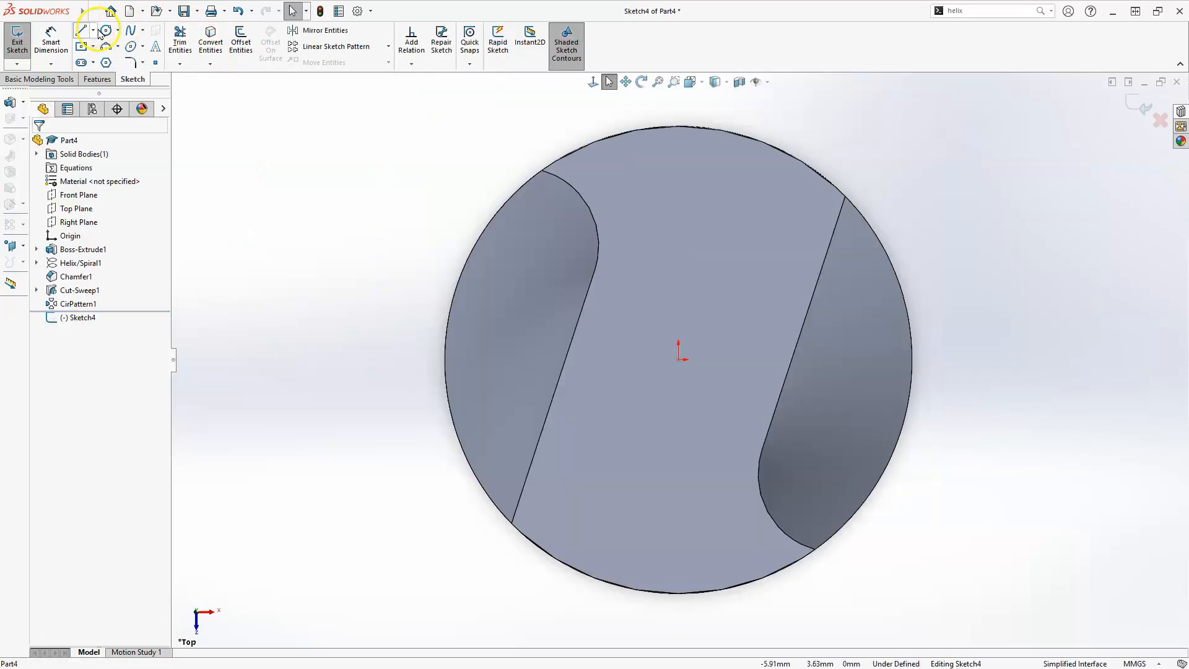
Sketch a circle centred on the origin and set its diameter to 6 mm
click(681, 362)
click(976, 305)
click(975, 304)
key(Escape)
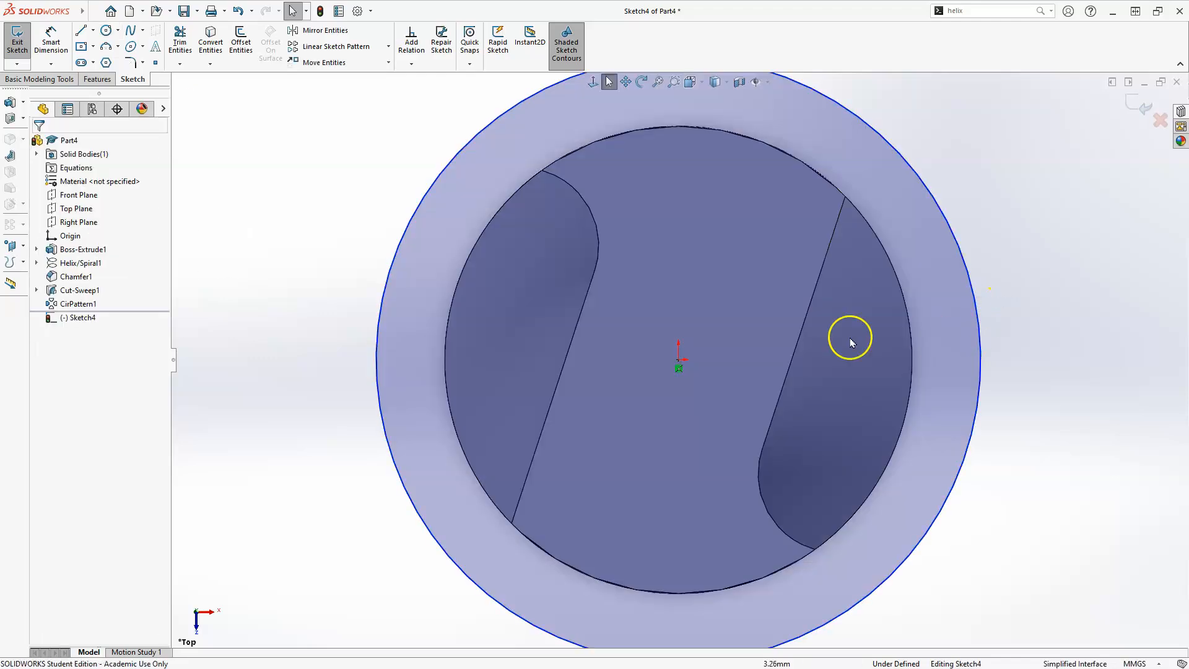
click(50, 39)
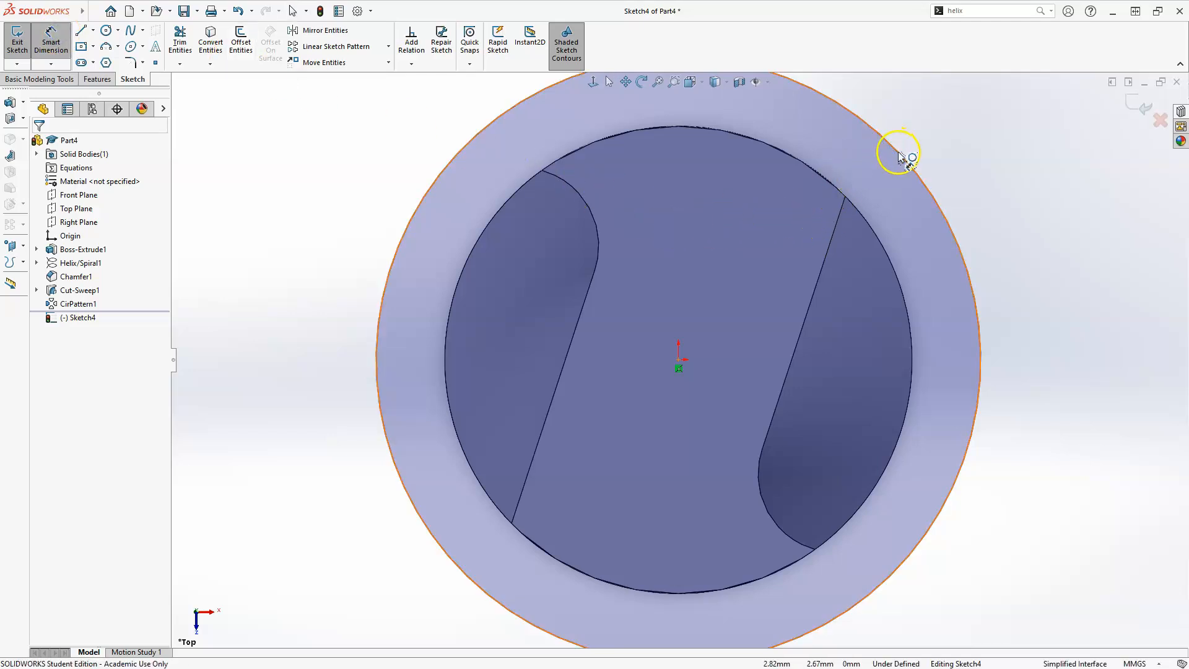
click(926, 139)
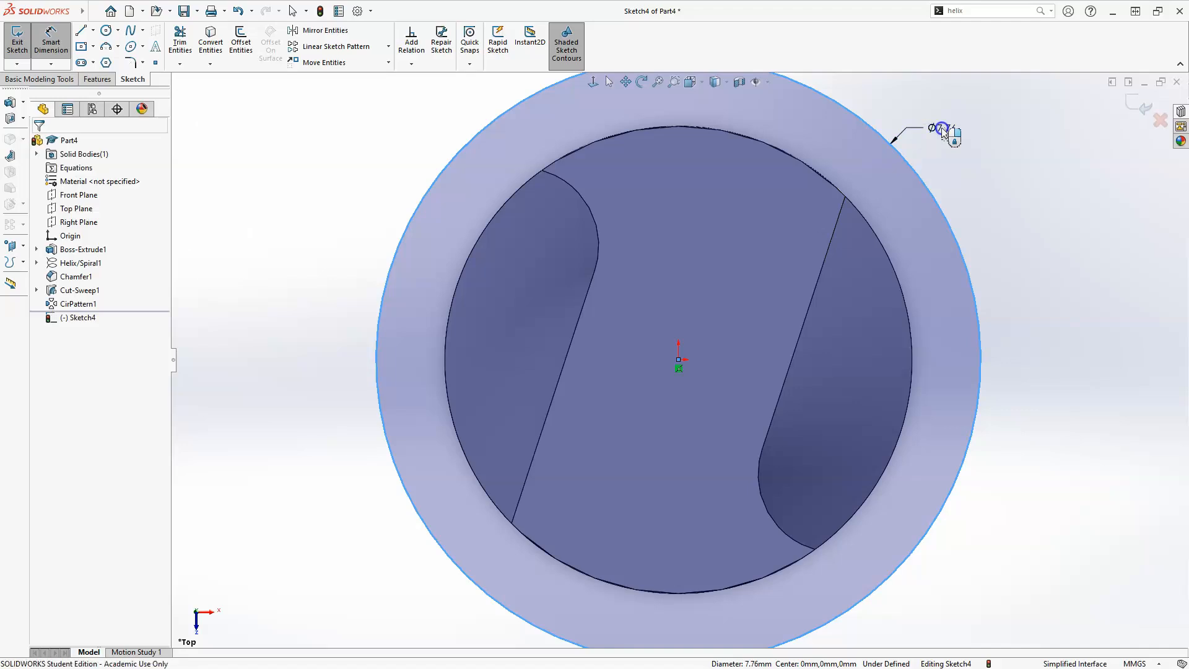
click(942, 130)
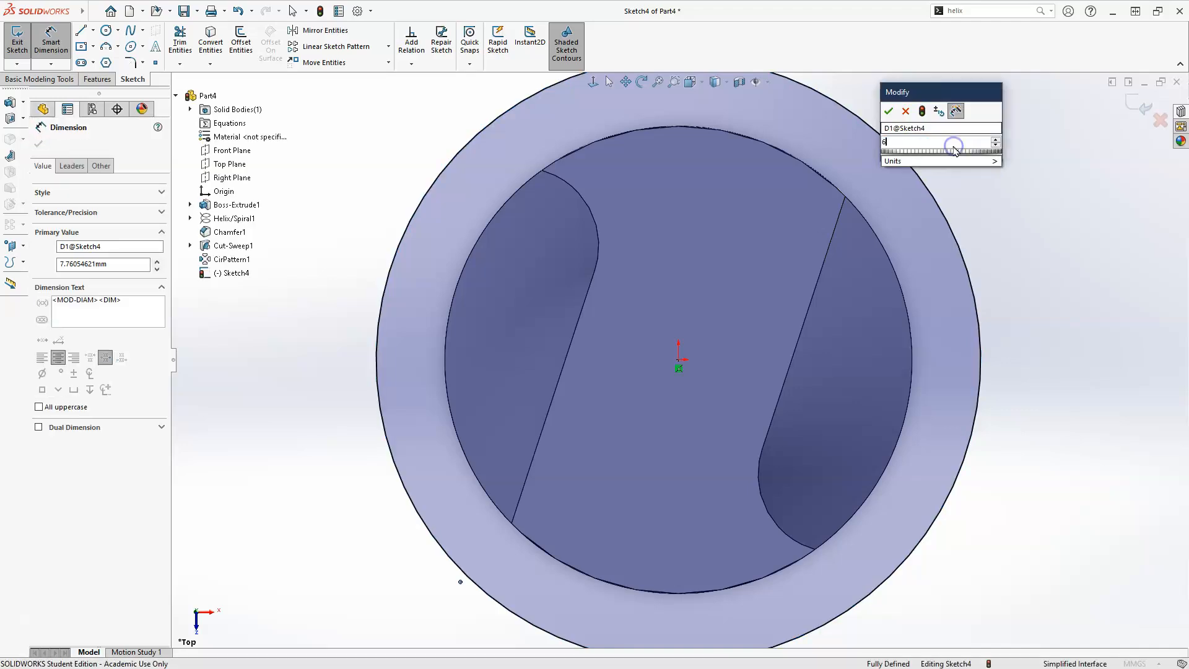
key(Return)
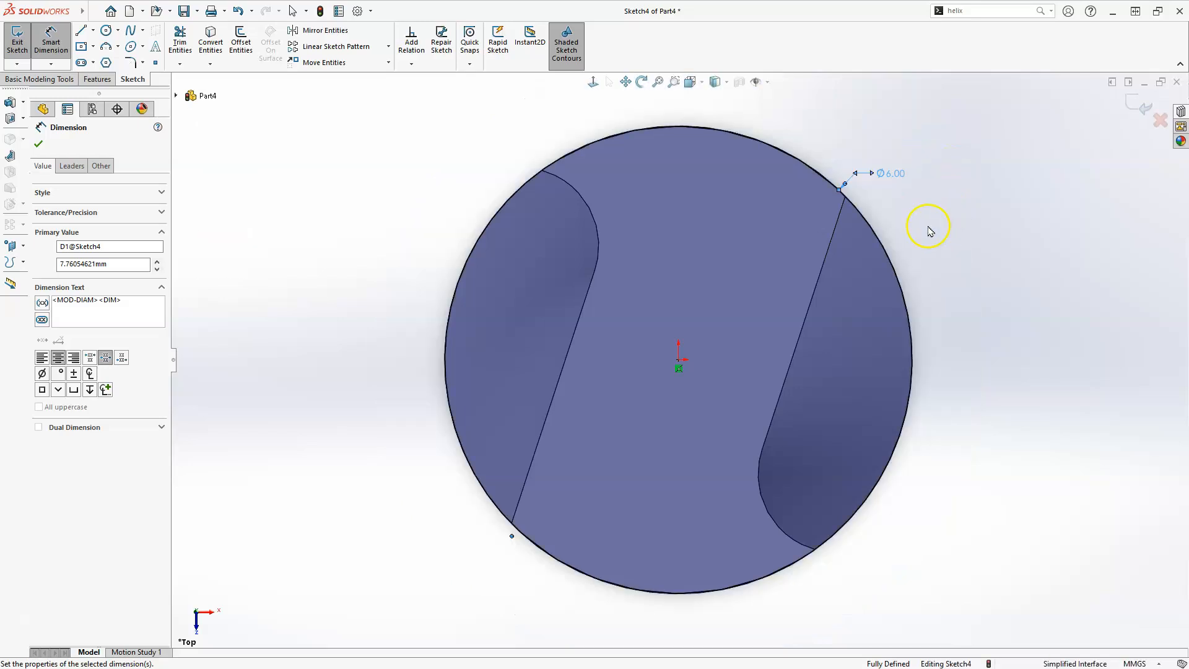
Exit the circle sketch
key(z)
key(z)
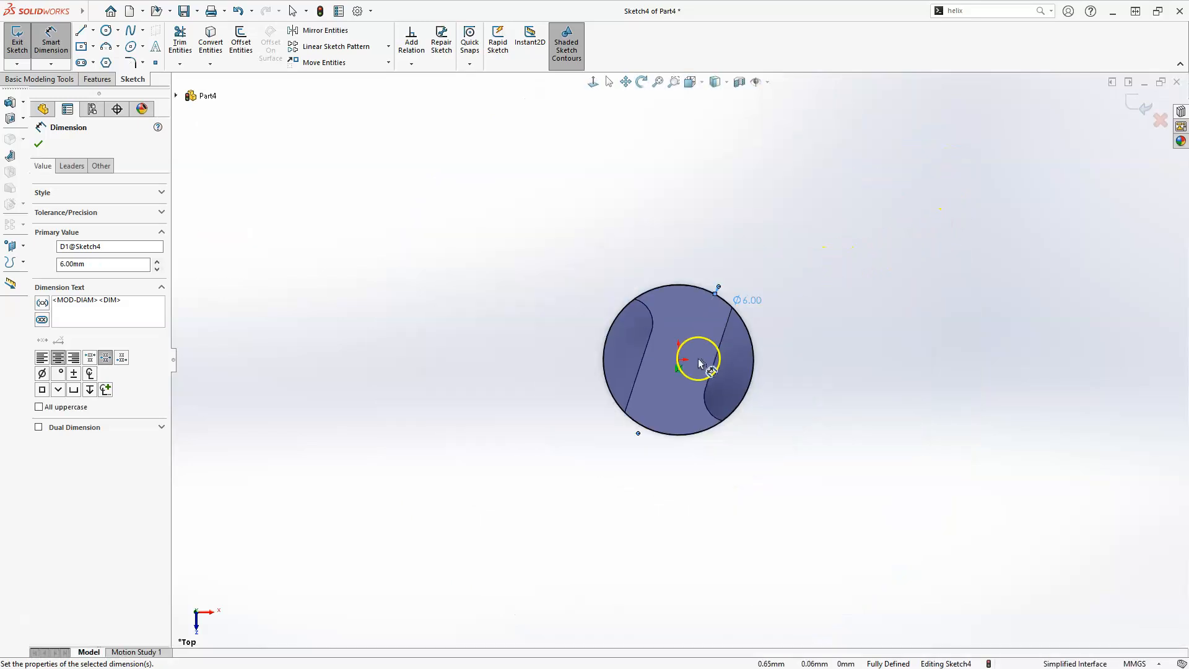
click(1136, 100)
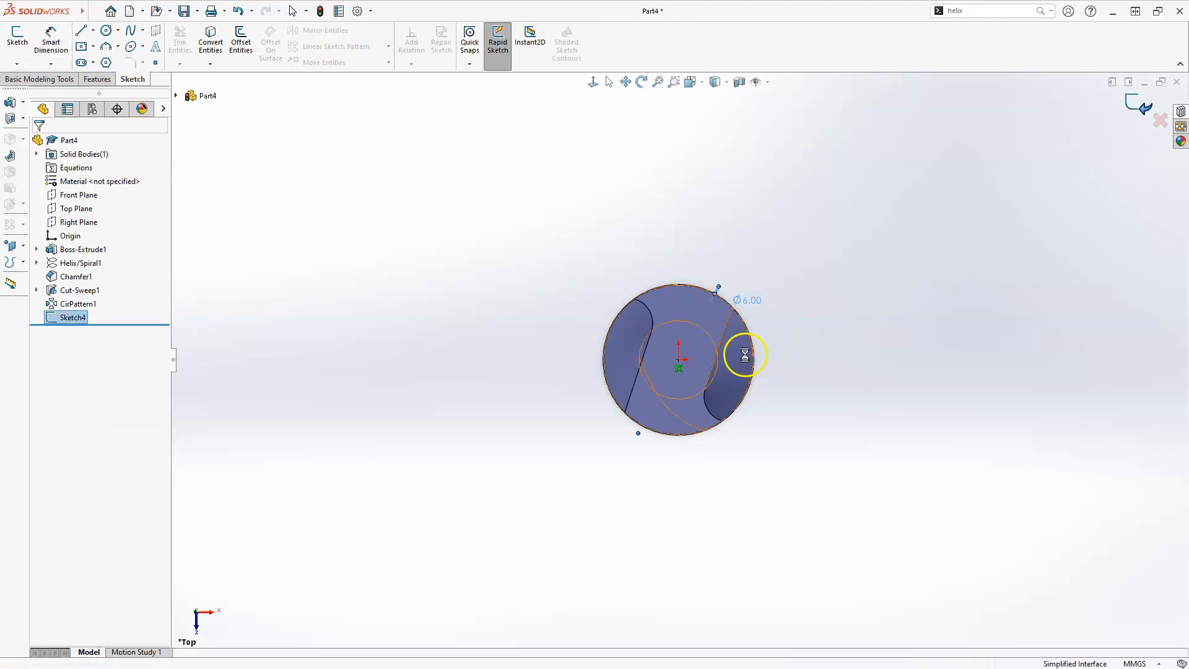
middle_drag(569, 342, 555, 252)
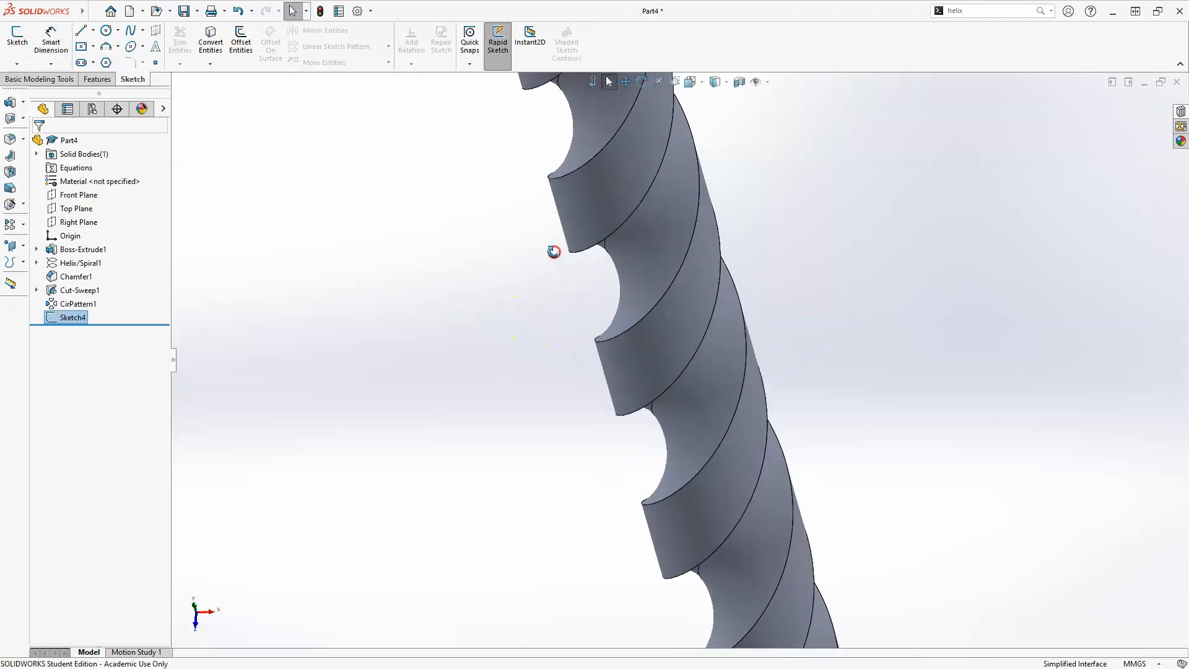
Extrude the circle sketch 20 mm from the drill end to form the shank
scroll(598, 319, up, 5)
scroll(609, 160, down, 3)
middle_drag(632, 285, 613, 177)
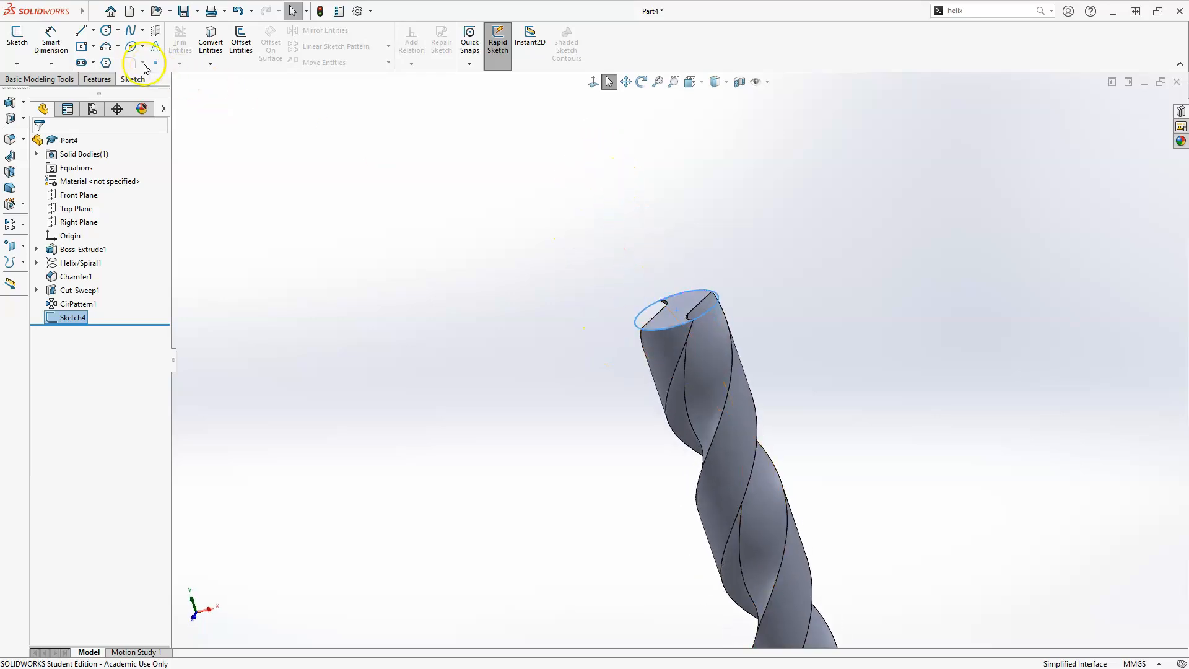
click(98, 79)
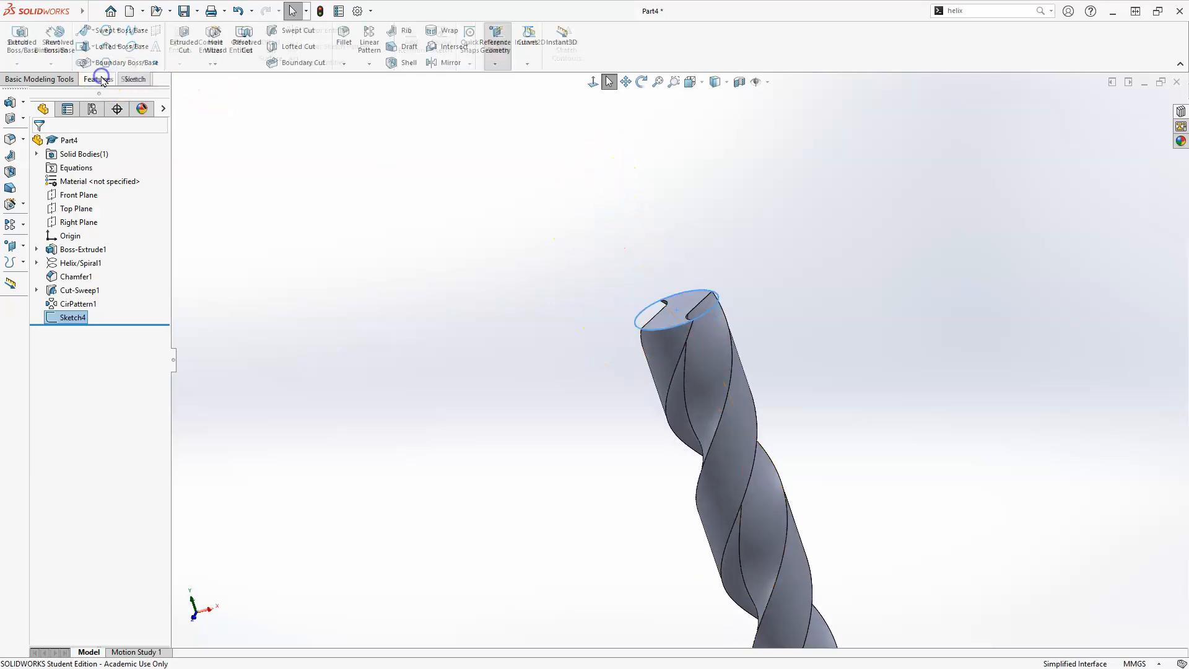
click(23, 38)
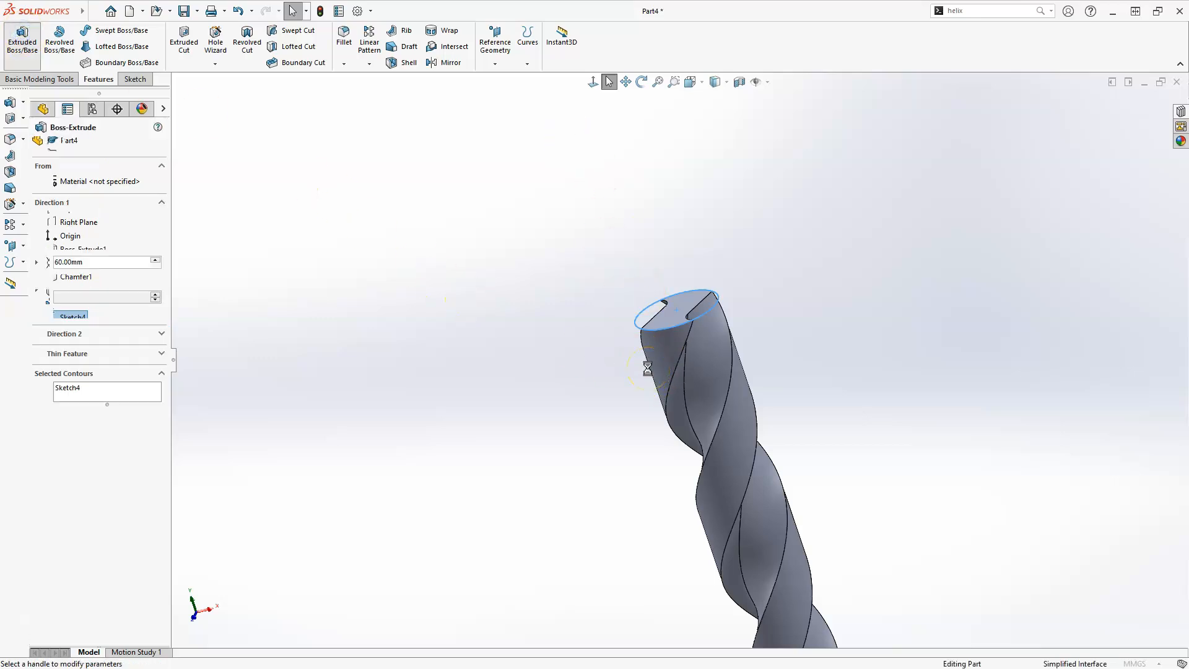
scroll(655, 386, up, 3)
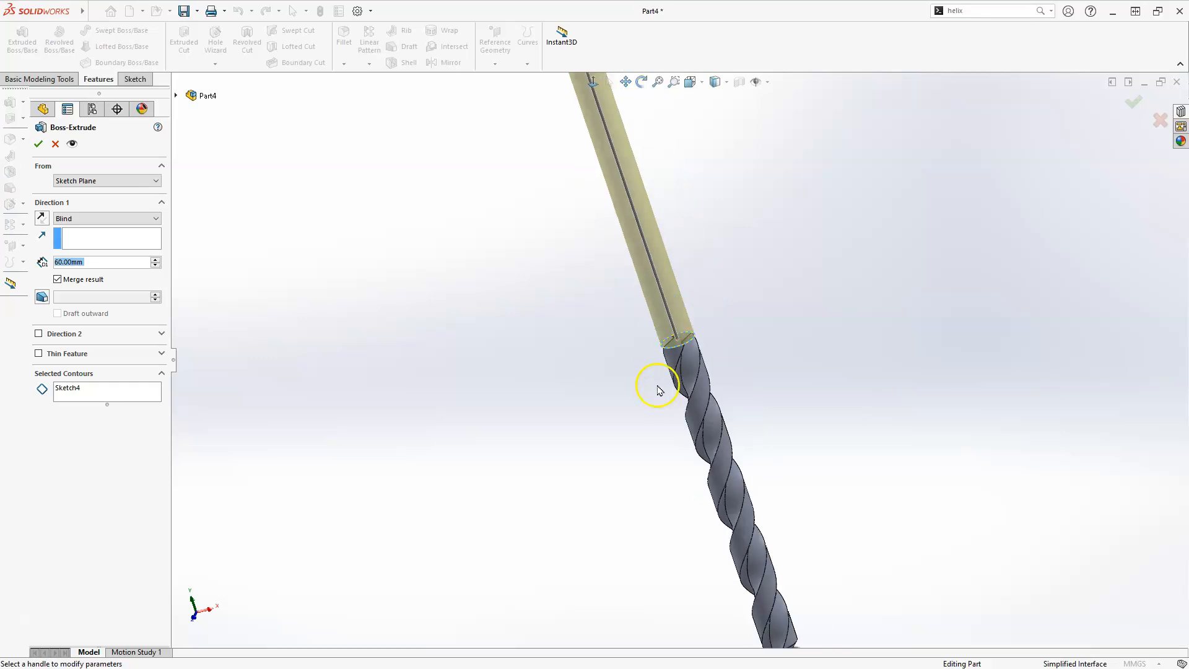
scroll(644, 365, down, 2)
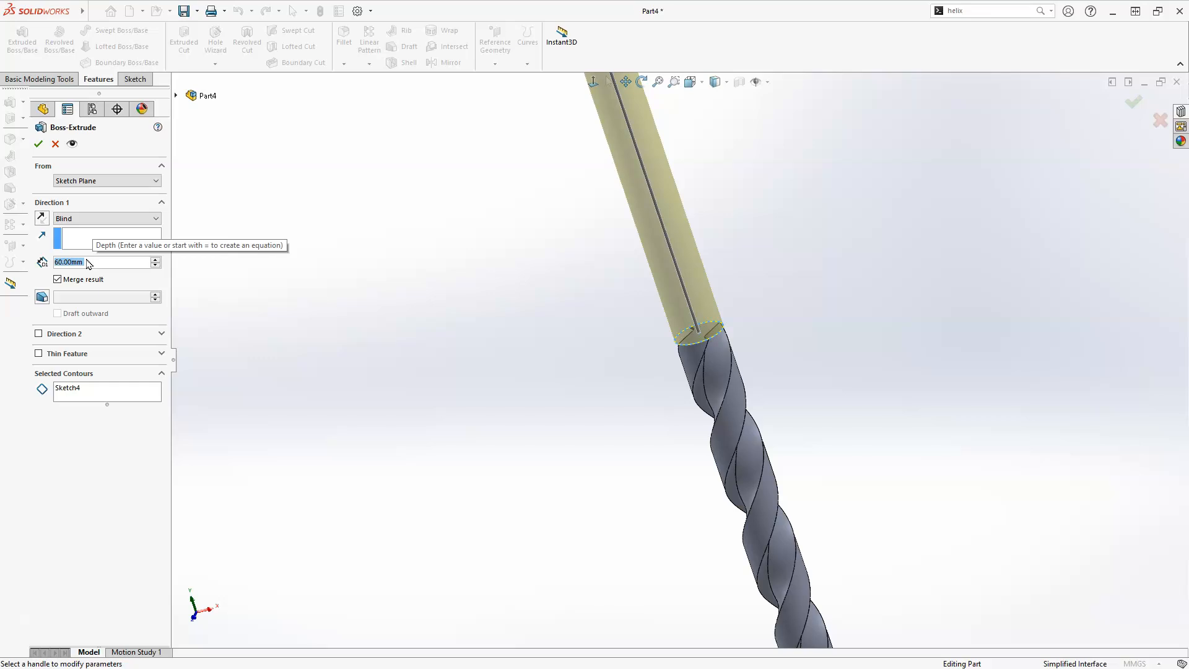
text(20)
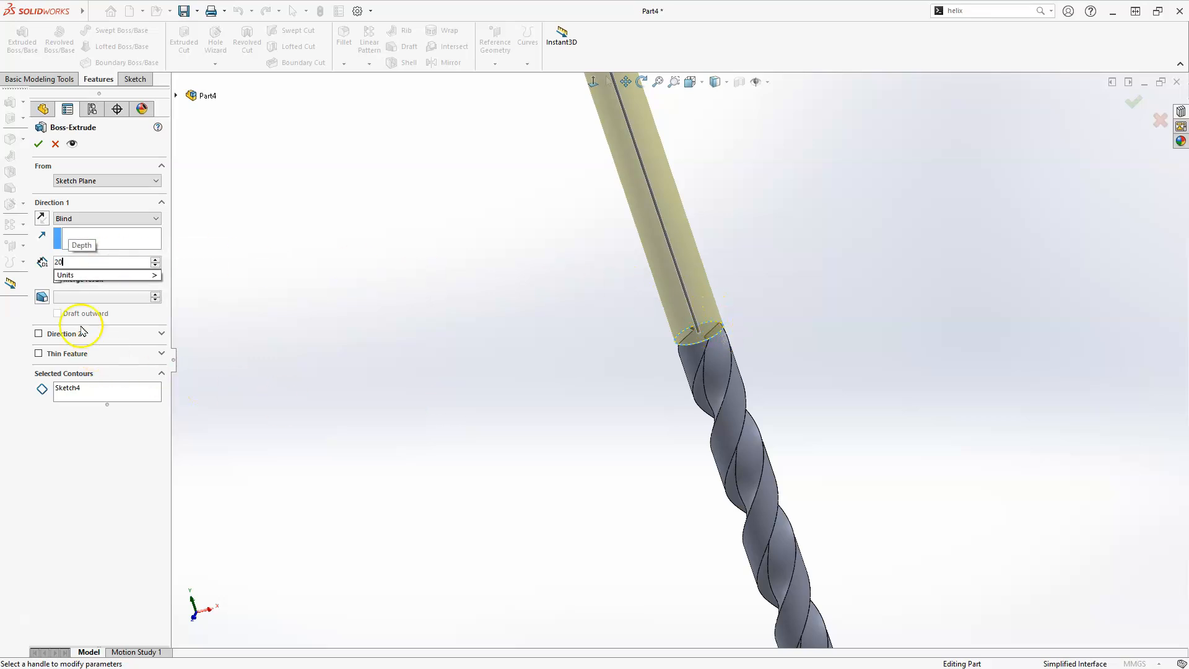
click(273, 193)
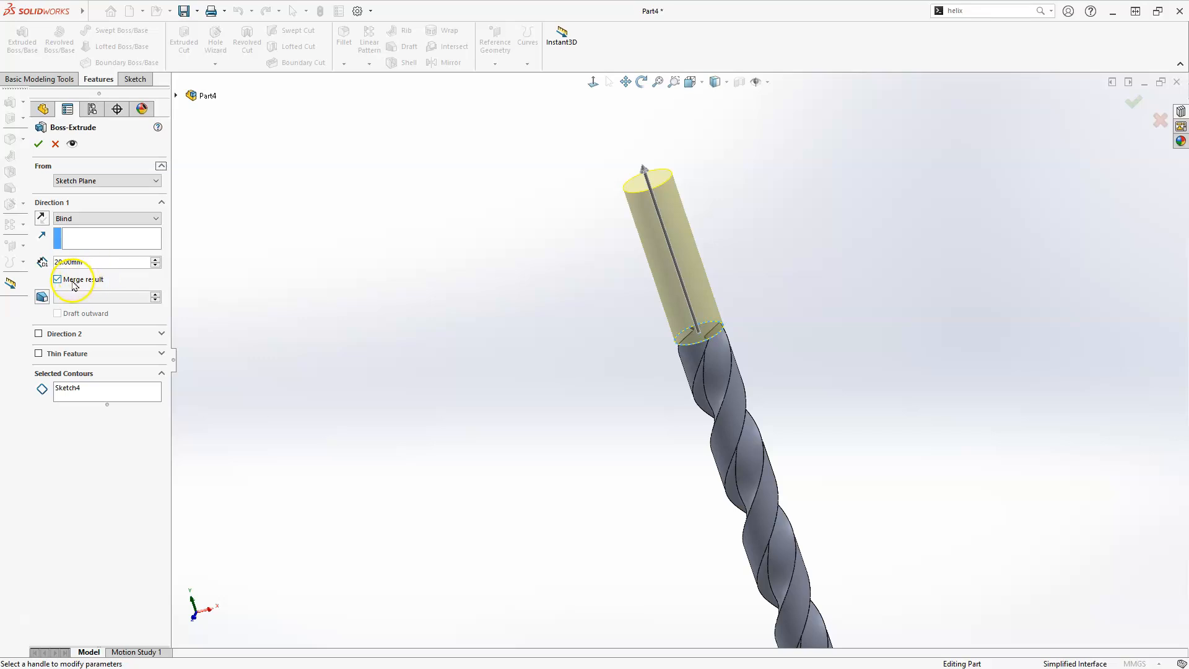
scroll(816, 330, down, 3)
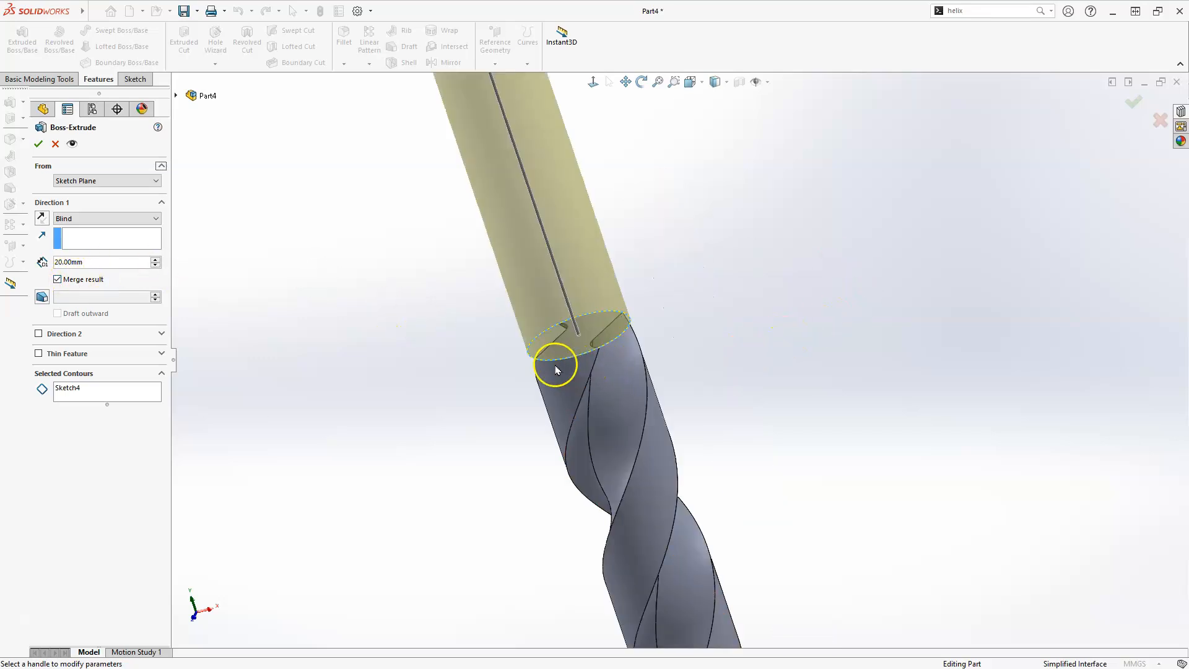
click(38, 144)
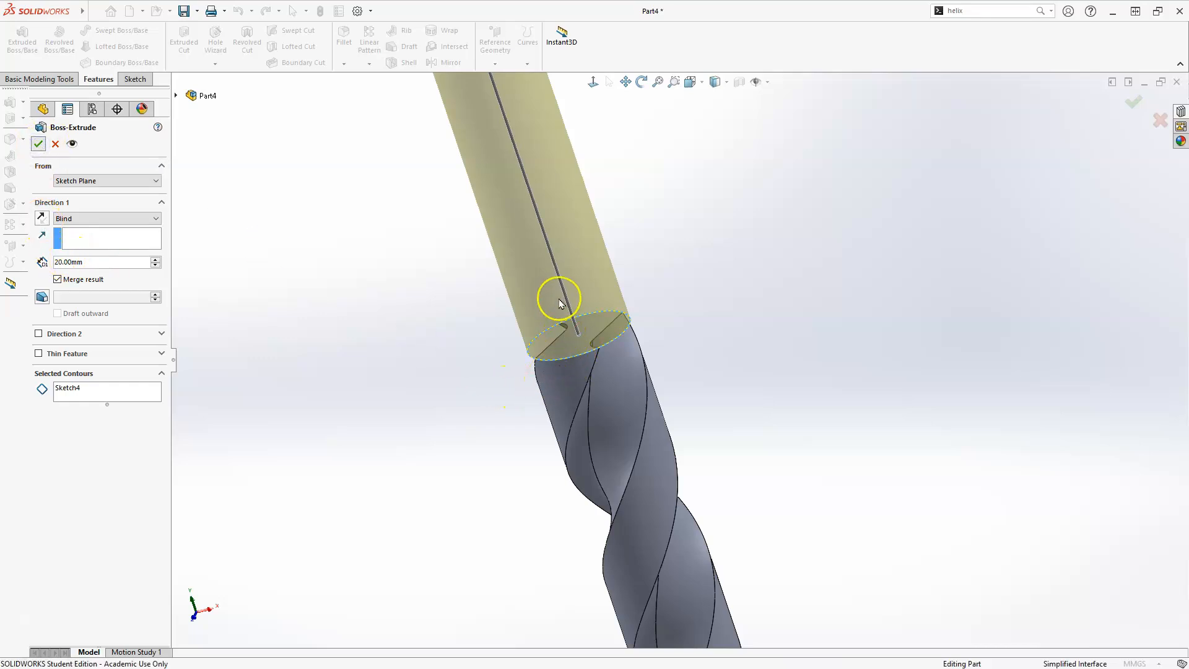
Start a new sketch on the shank's flat end face
scroll(539, 347, up, 4)
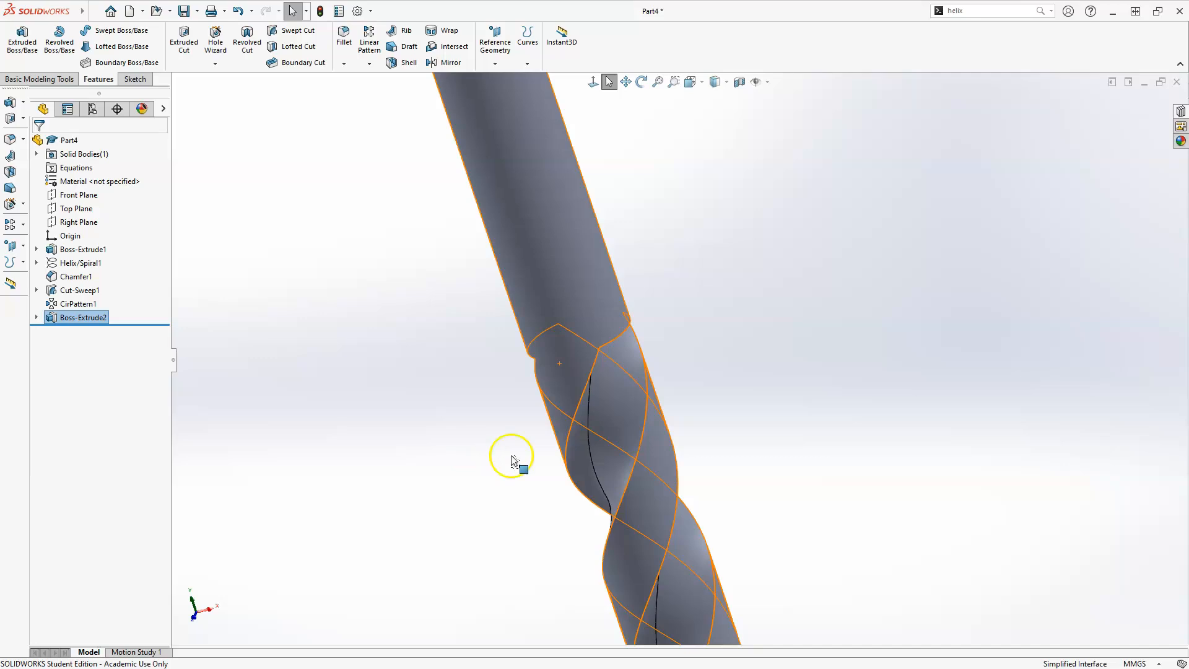
middle_drag(632, 494, 571, 330)
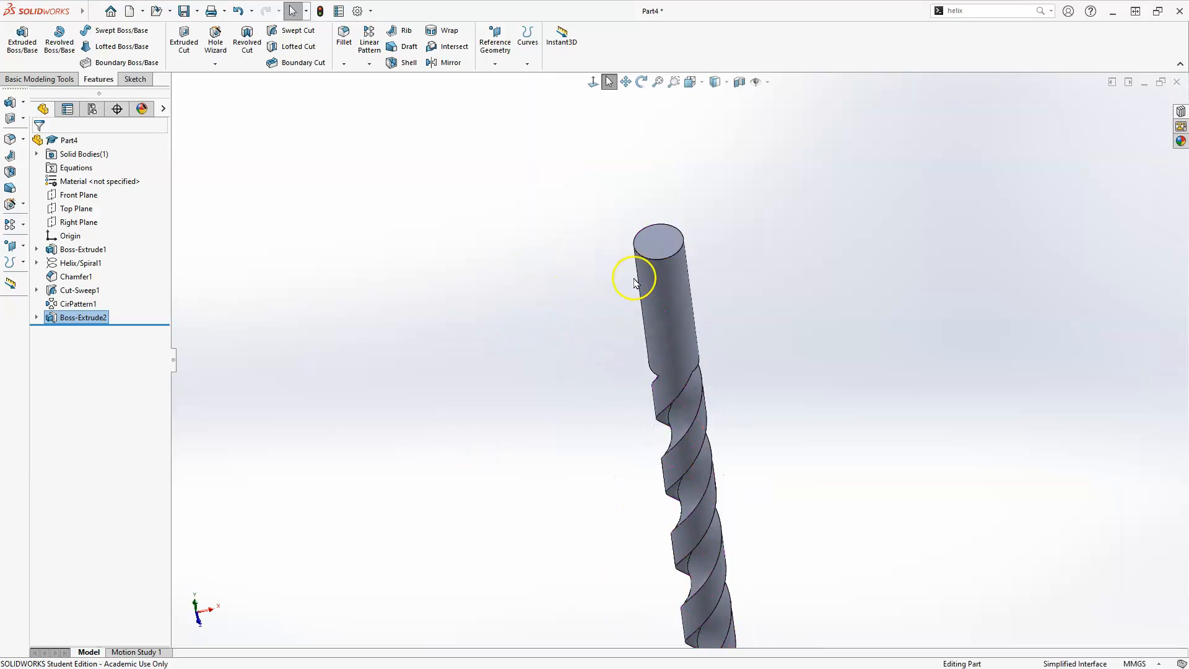
click(656, 242)
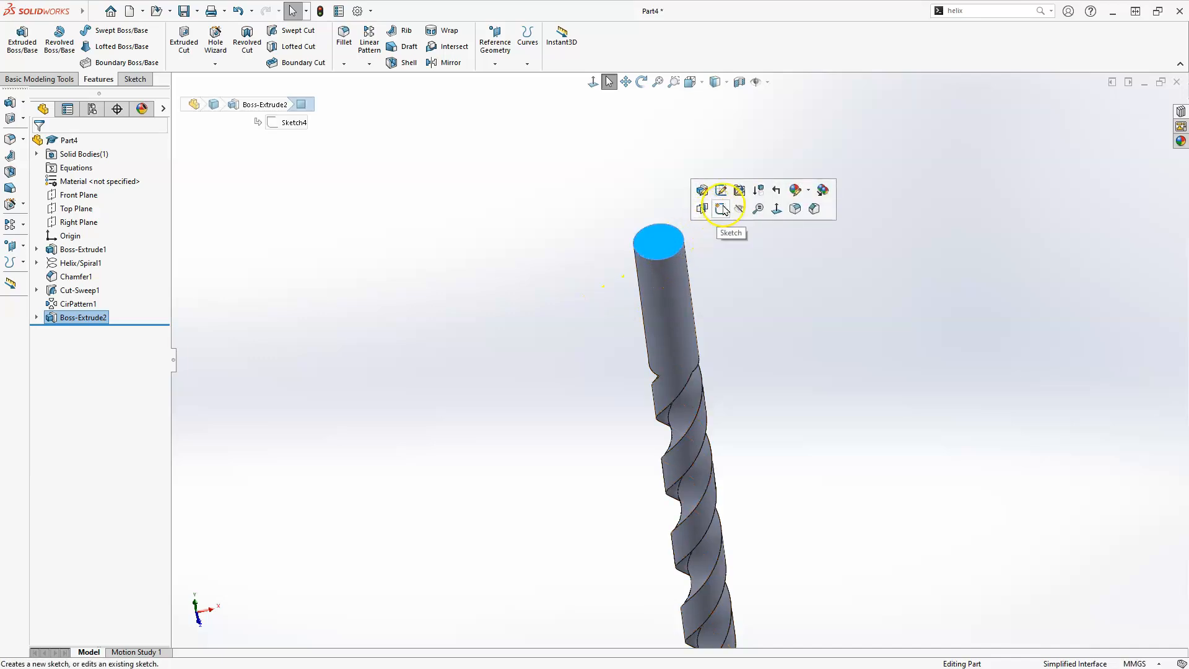
click(722, 208)
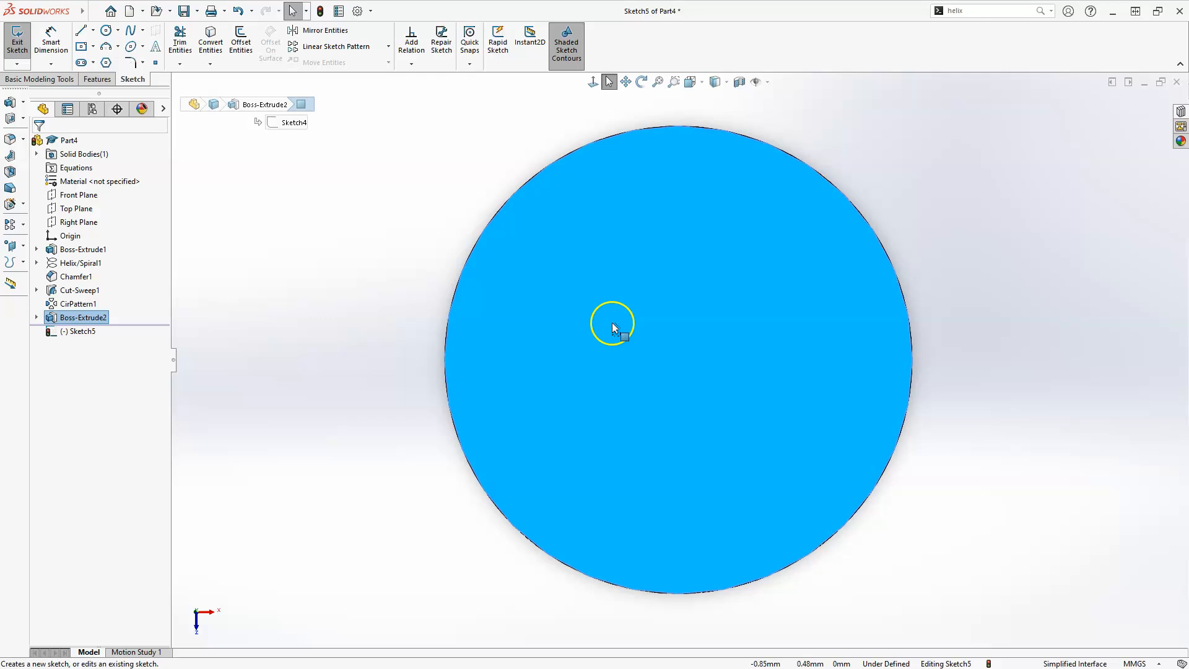
Sketch a centre rectangle on the origin, about 8.3 mm wide and 0.8 mm tall, spanning the shank face
click(92, 46)
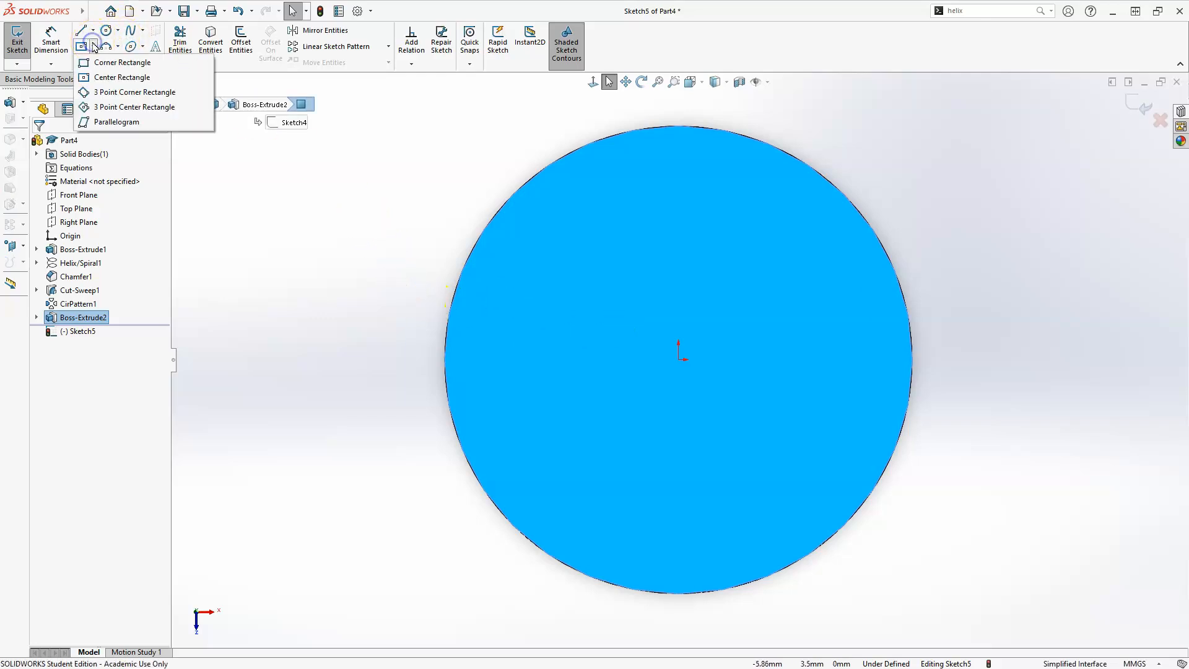
click(130, 78)
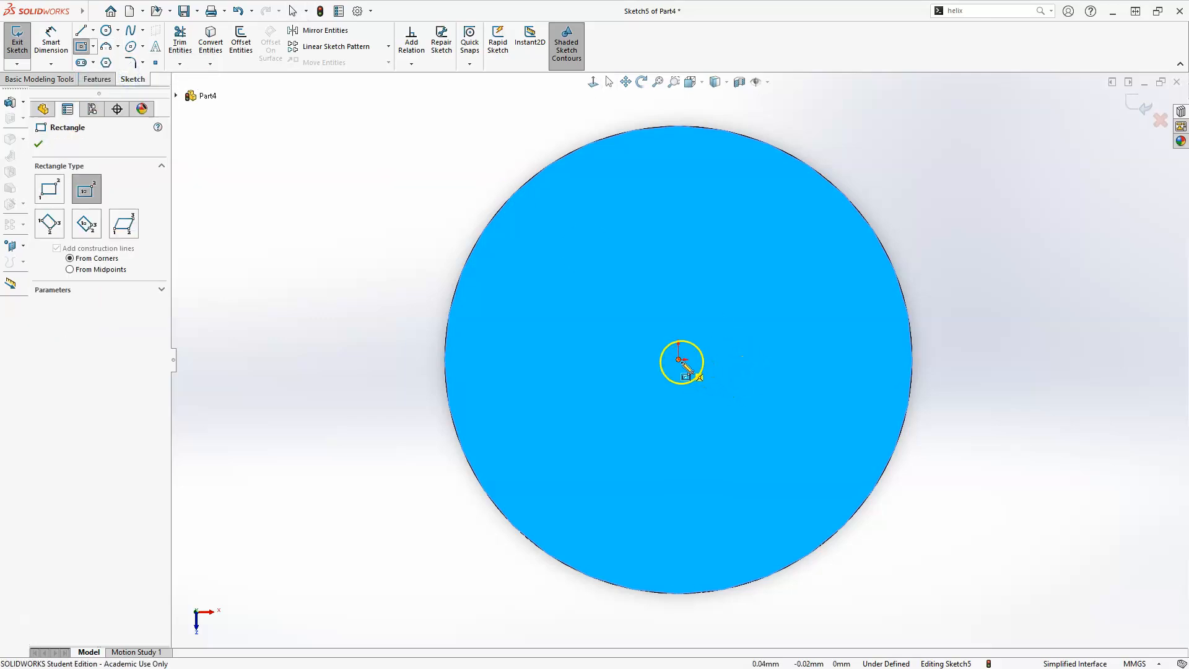
click(679, 360)
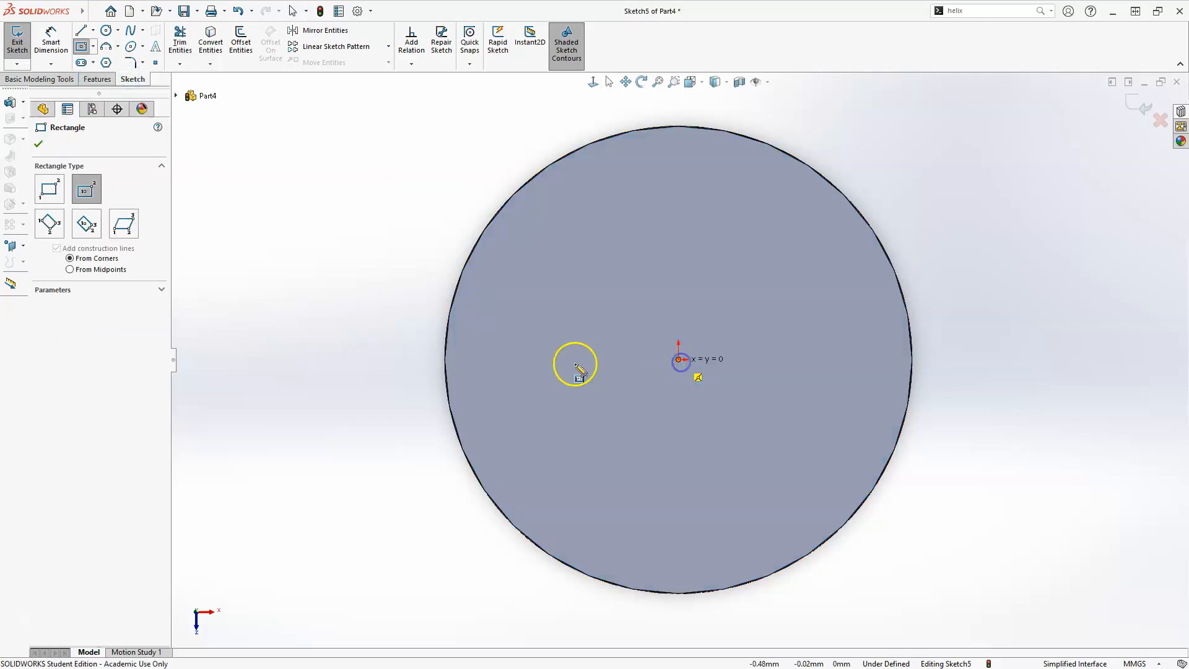
click(356, 393)
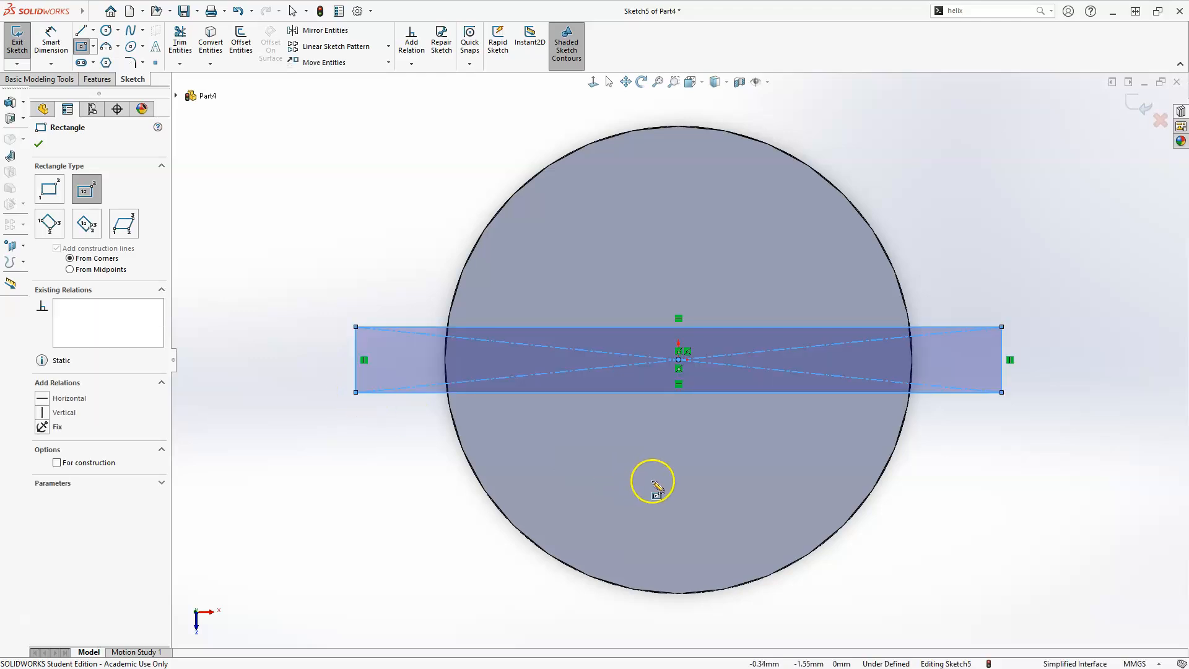
key(Escape)
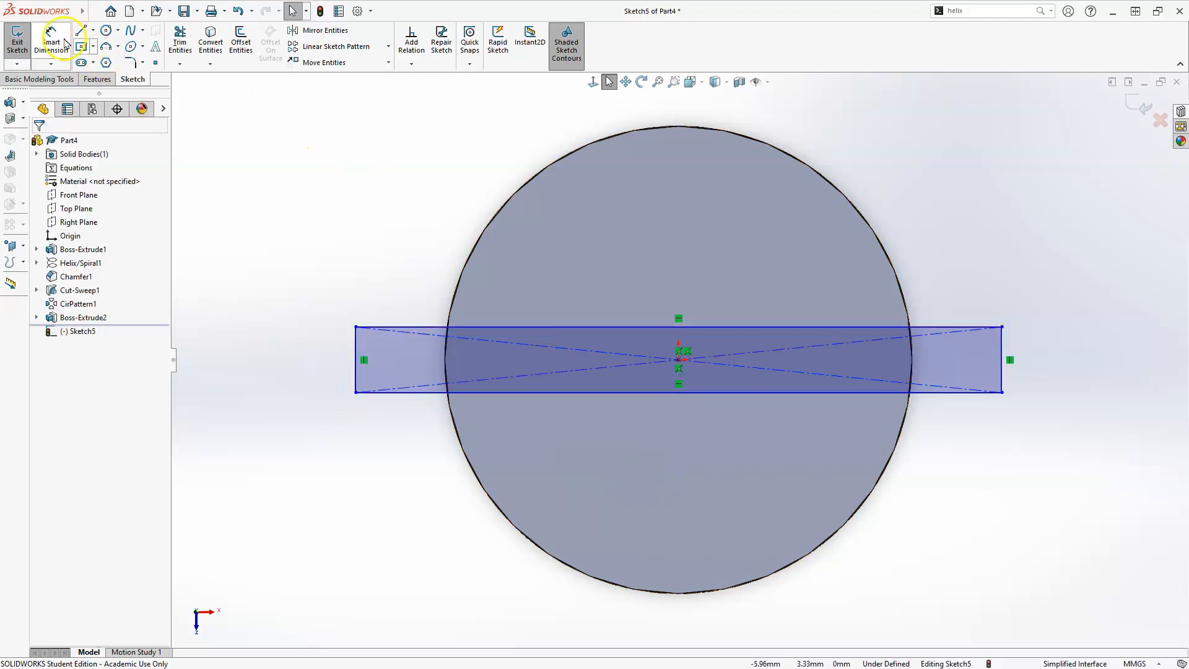
Dimension the rectangle 10 mm wide and 1 mm tall, and exit the sketch
click(51, 38)
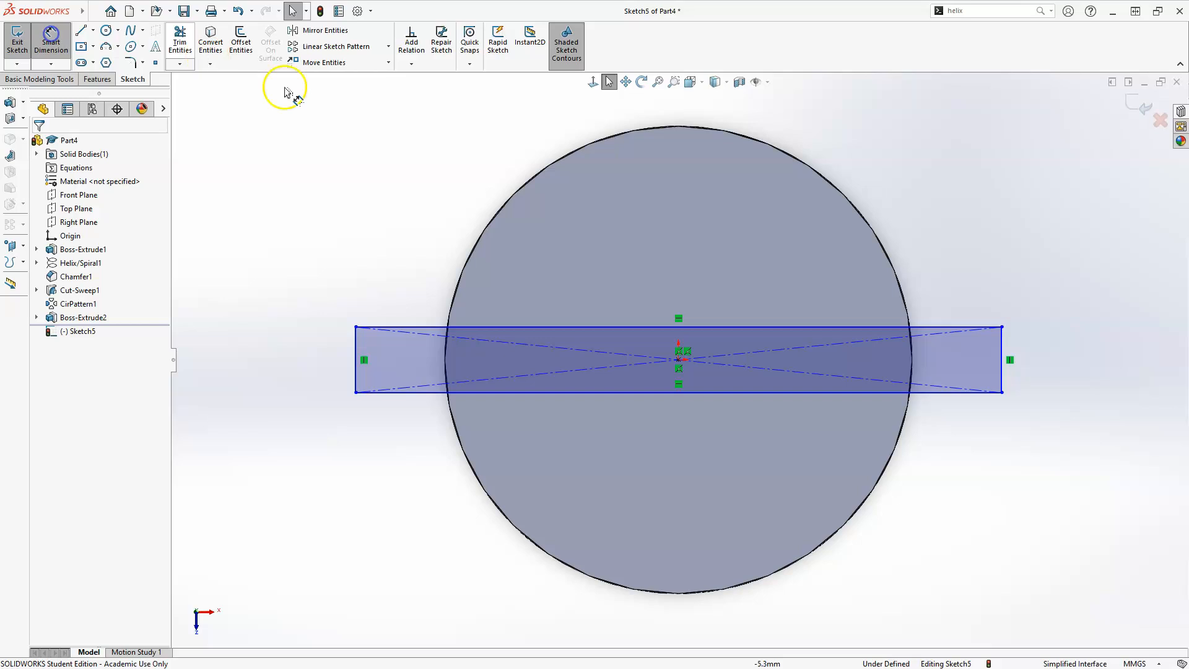
click(788, 327)
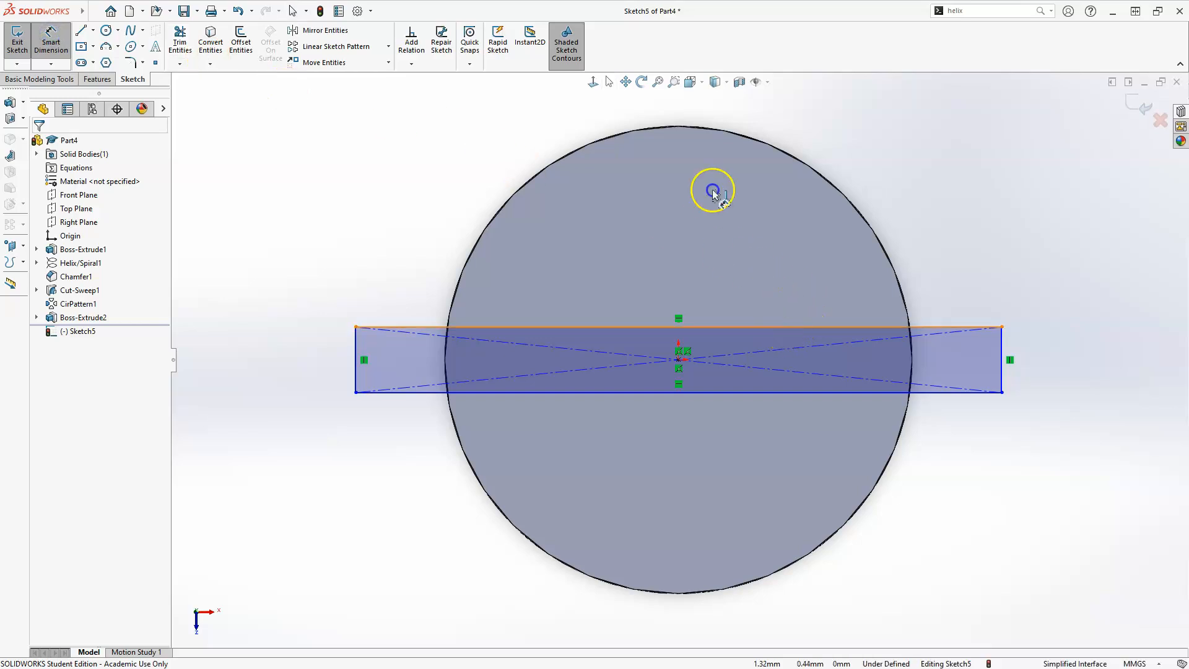
click(684, 109)
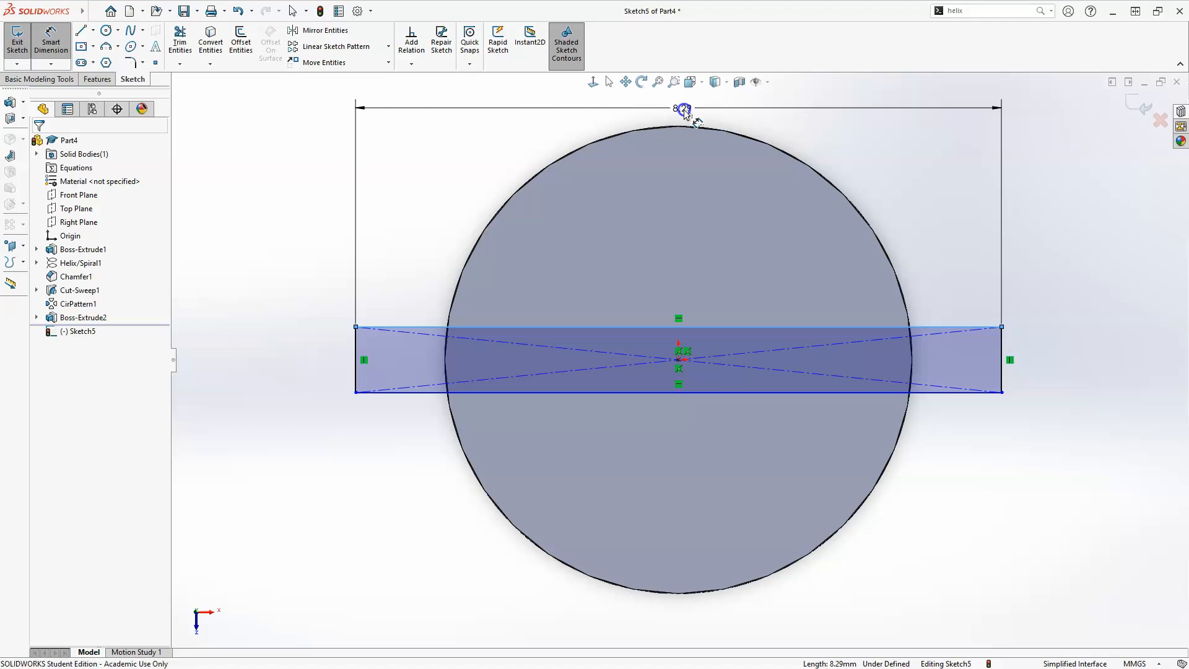
text(1)
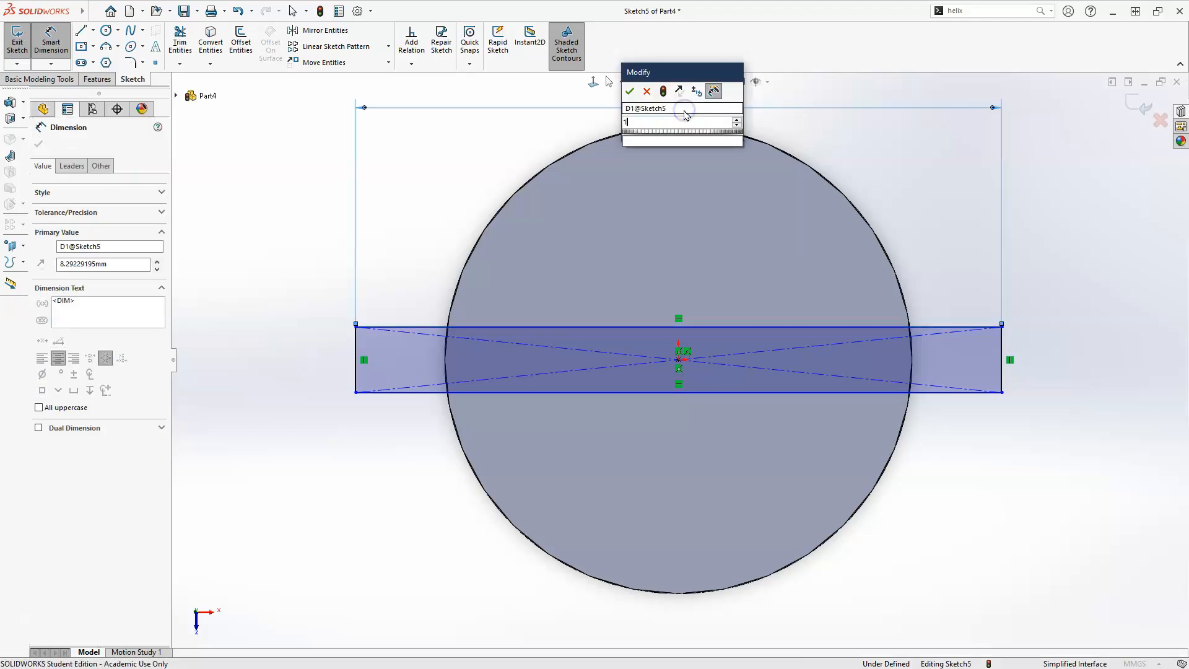
text(0)
key(Return)
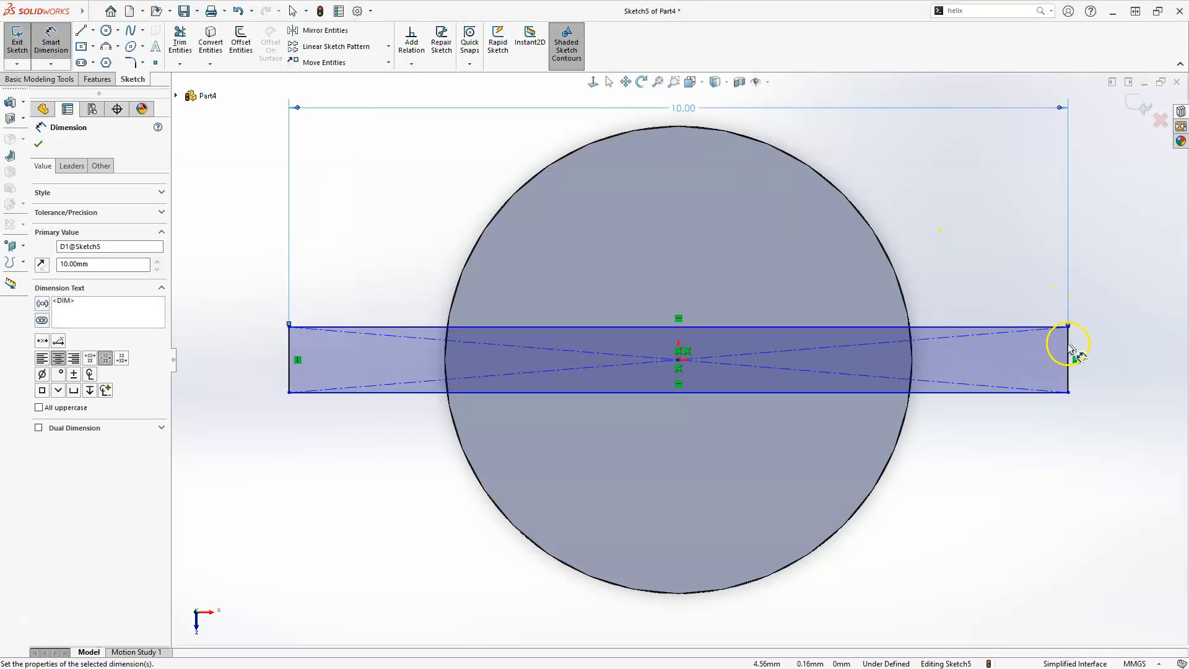
click(1077, 354)
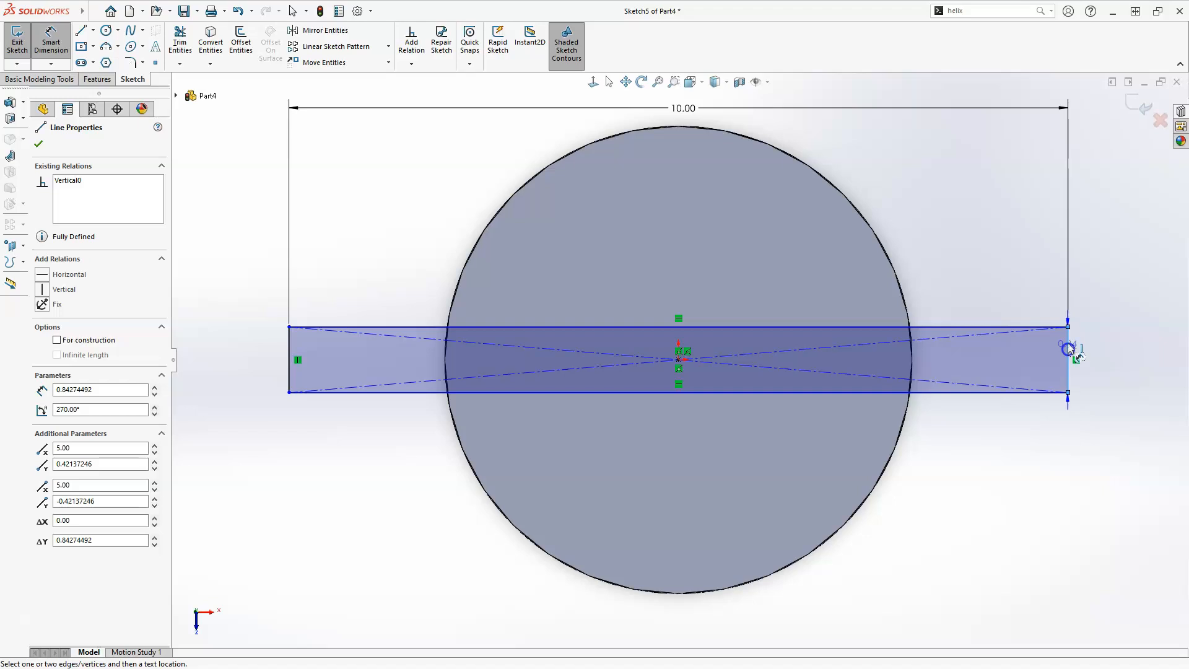
click(1094, 349)
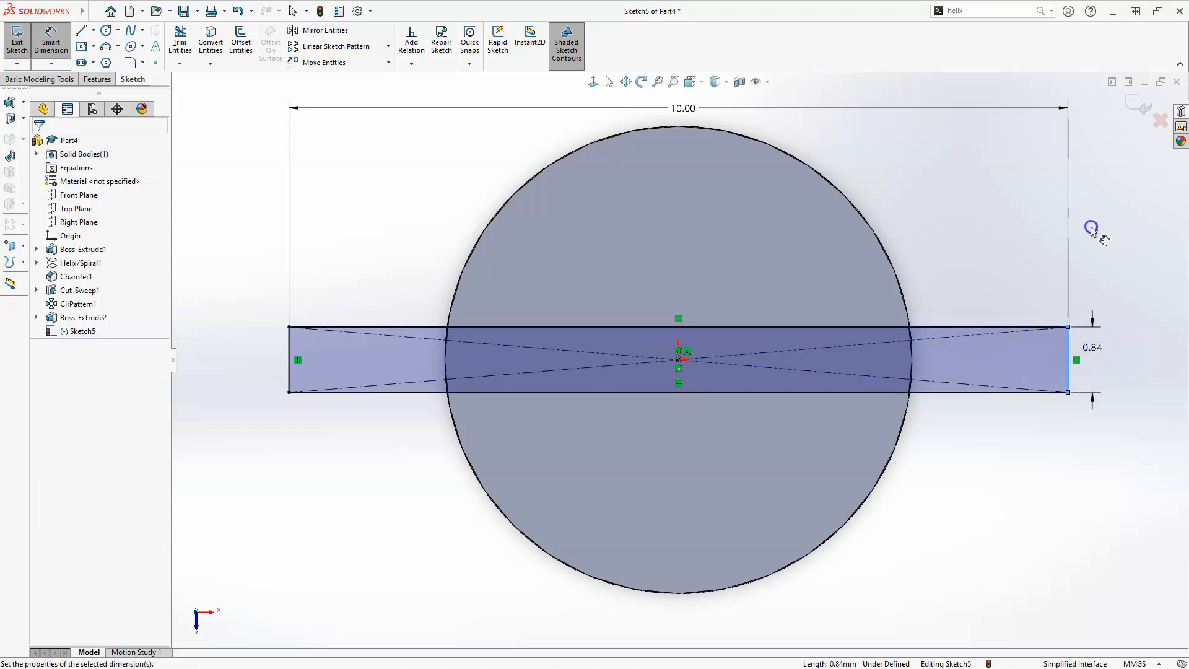
text(1)
key(Return)
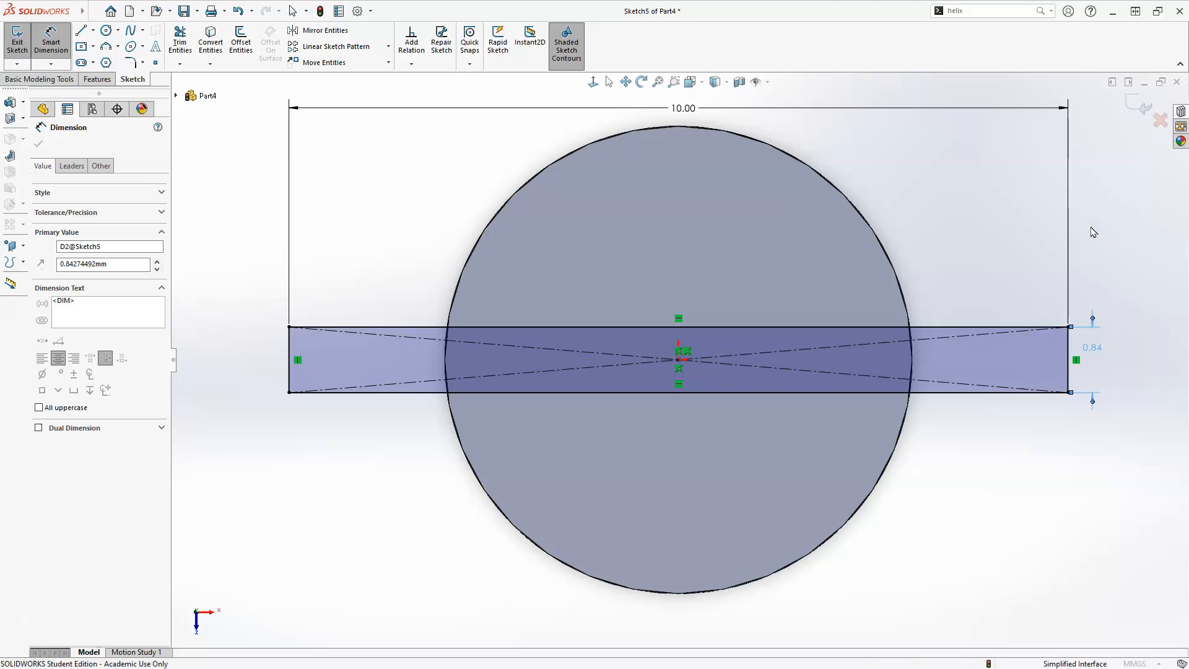
click(1081, 238)
scroll(743, 428, up, 4)
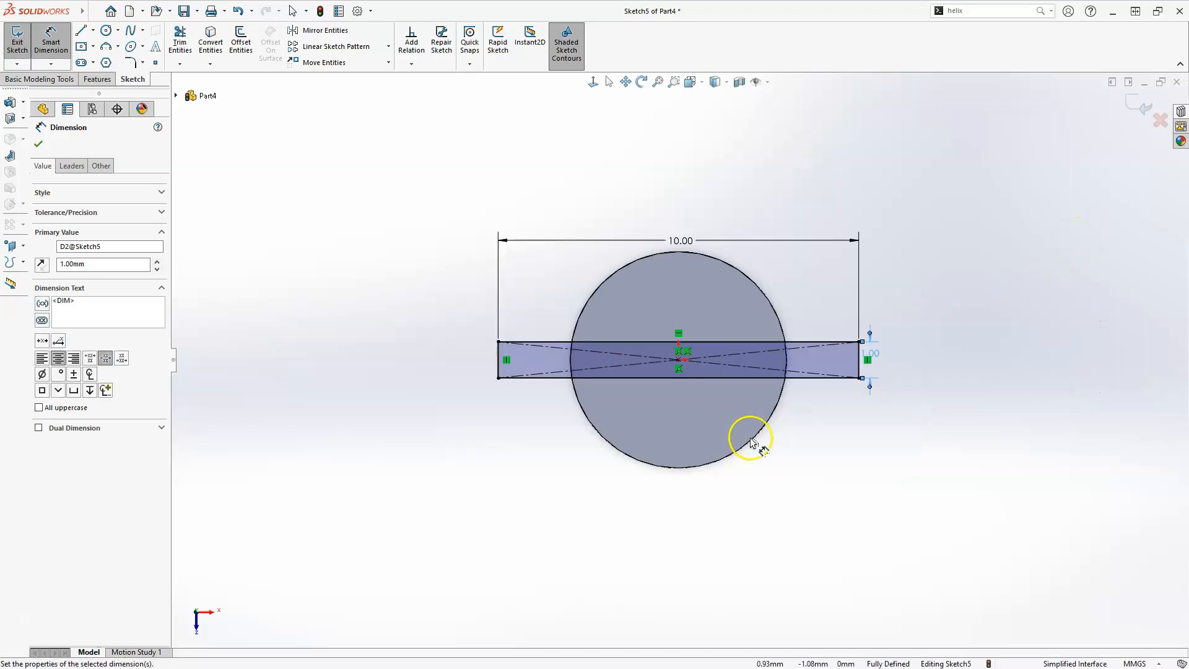
click(1141, 105)
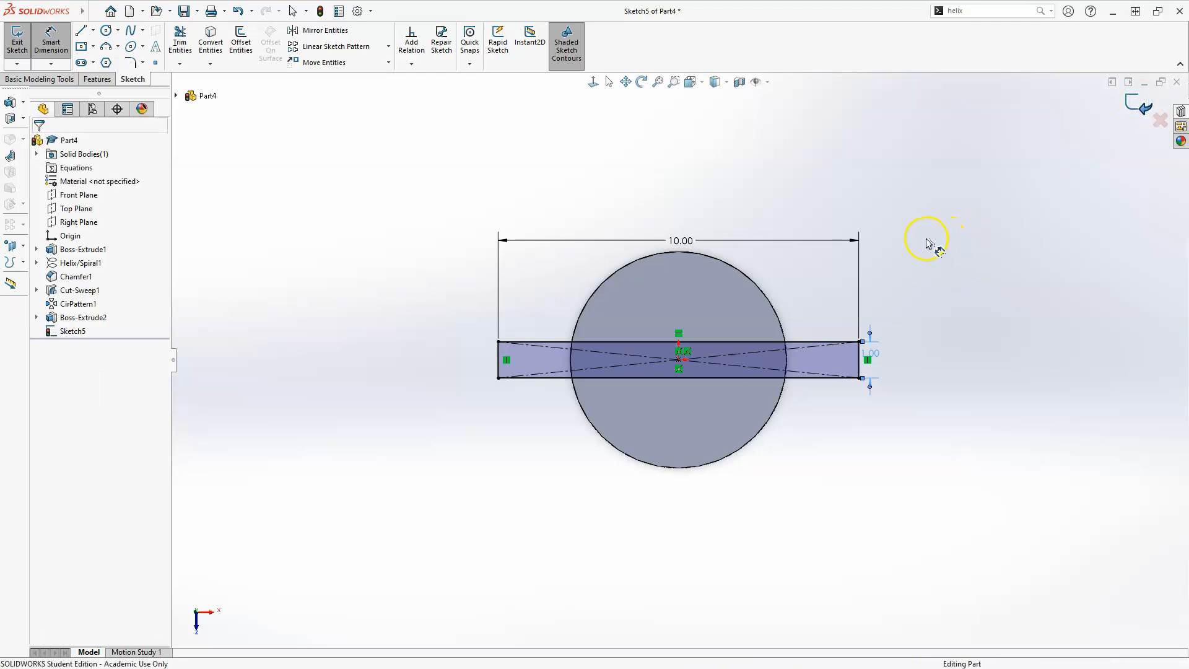
Extrude the rectangle sketch 18 mm in the reversed direction along the shank to form two driving tabs
middle_drag(767, 250, 743, 192)
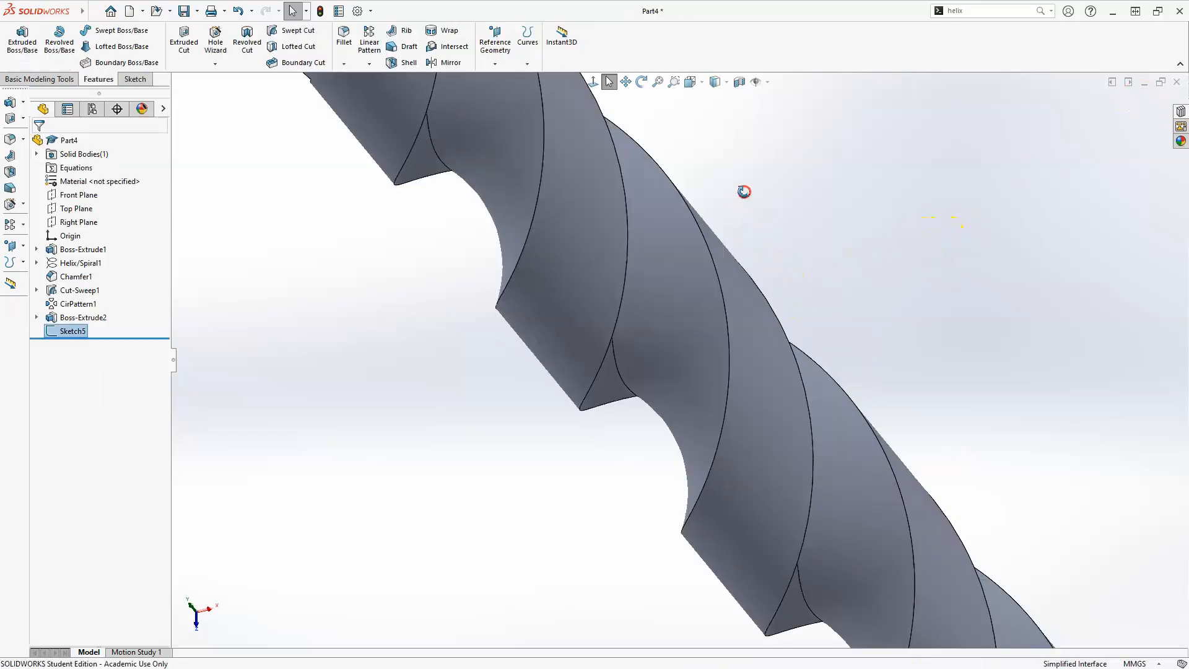
scroll(751, 371, up, 5)
scroll(769, 378, up, 3)
middle_drag(767, 387, 613, 195)
scroll(697, 152, down, 5)
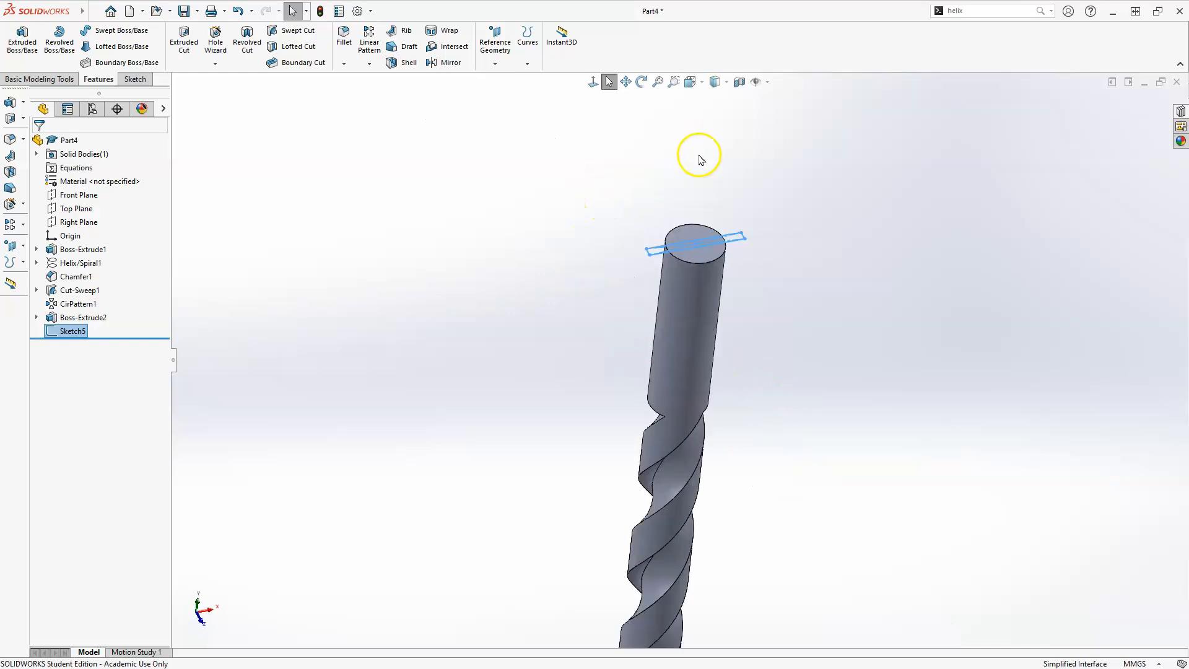
click(22, 38)
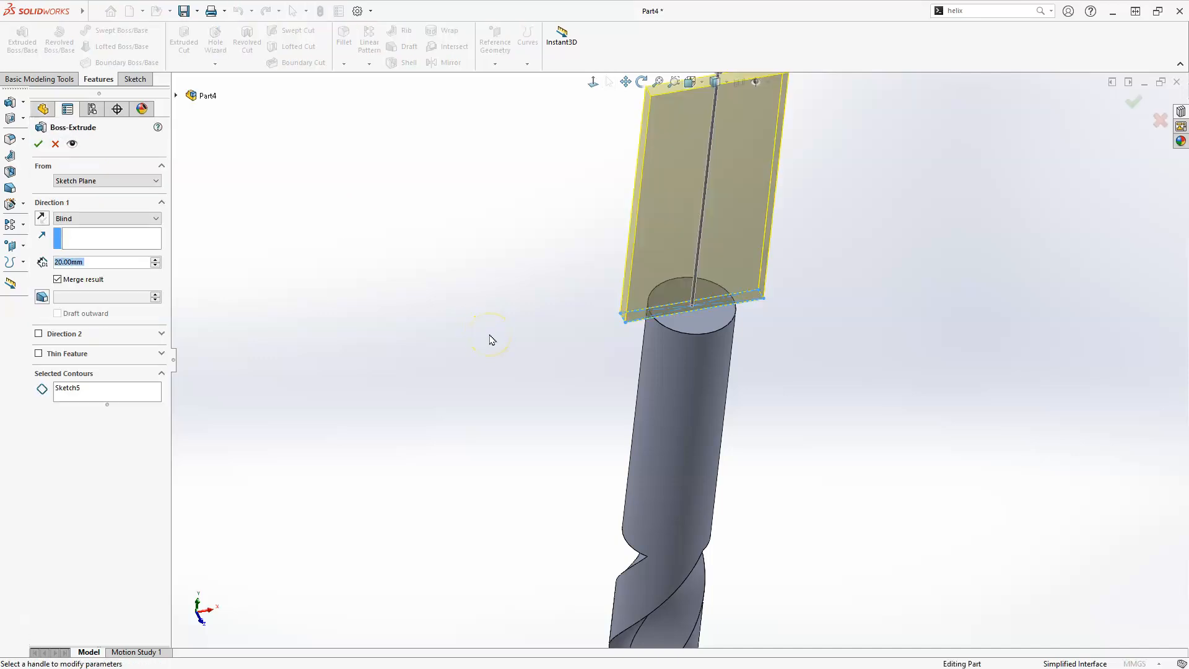
click(40, 218)
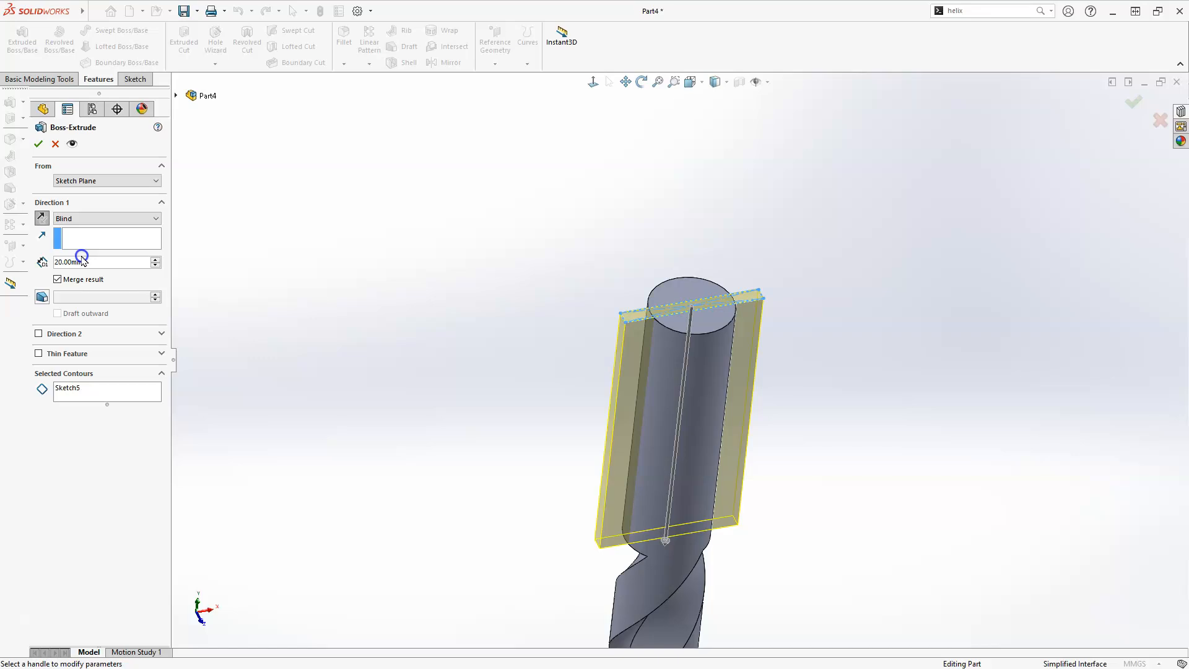
text(18)
click(76, 298)
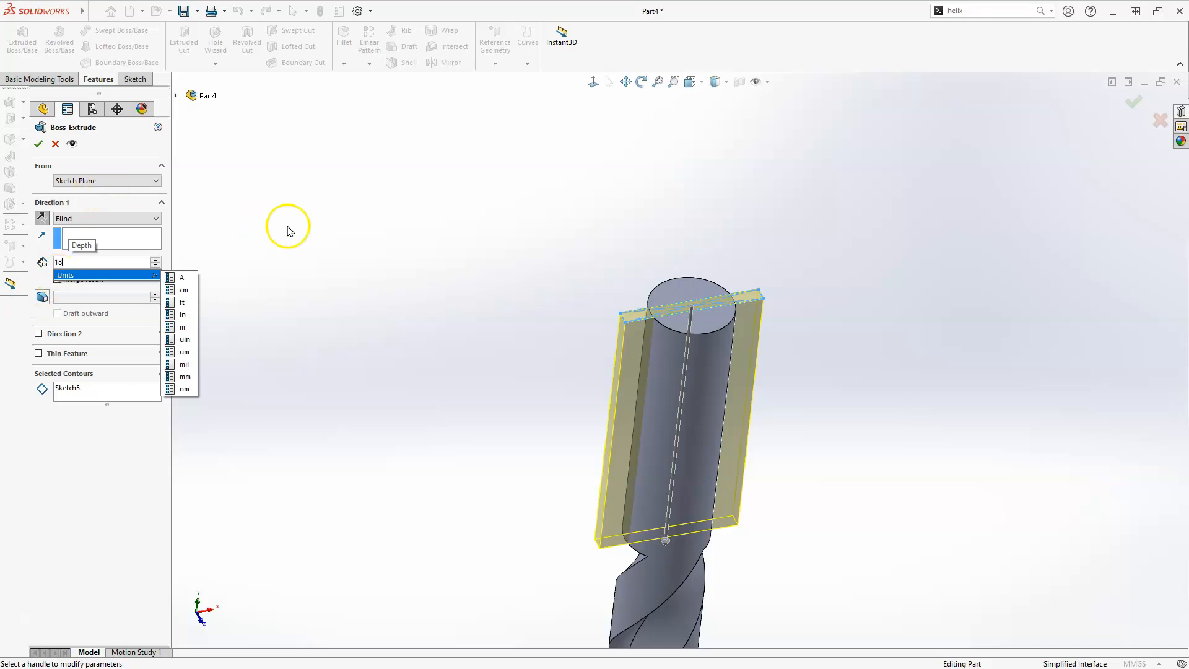
key(Return)
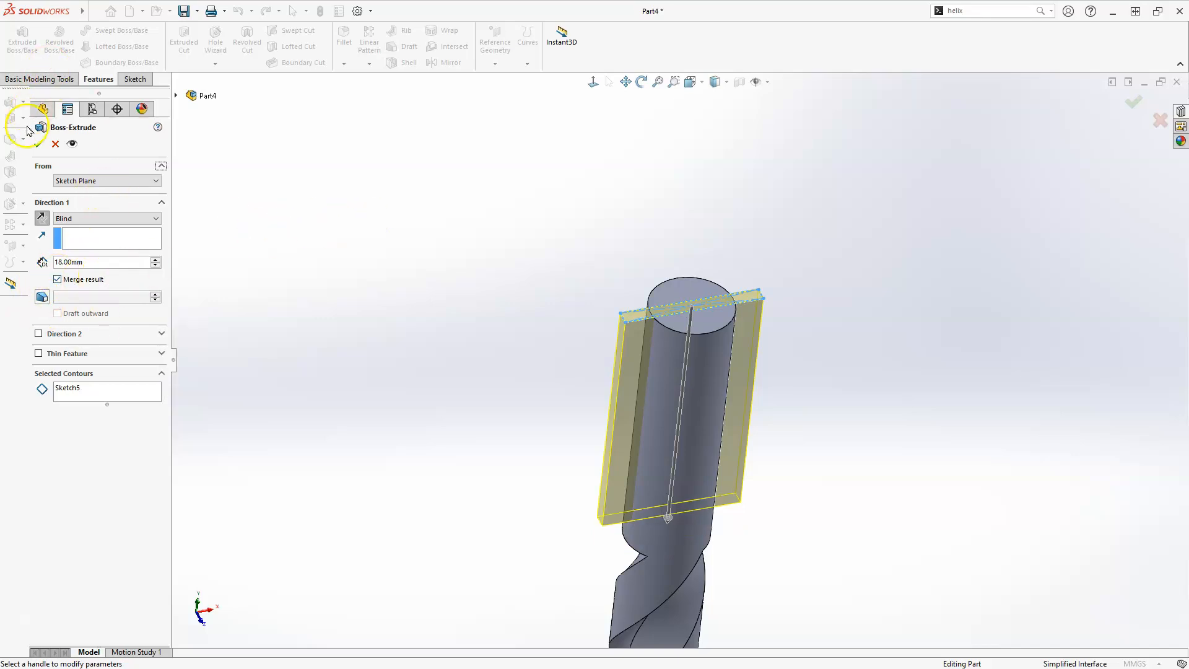
click(39, 146)
click(539, 218)
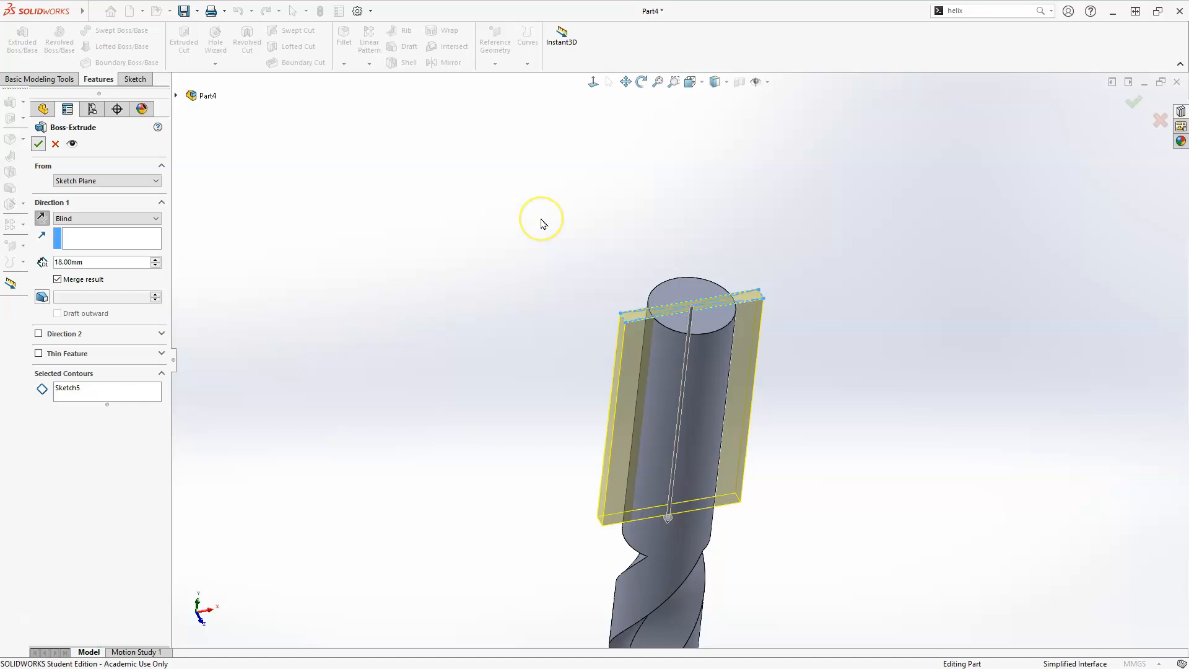
click(562, 203)
click(502, 146)
Fillet the four outer corner edges at the ends of the two tabs with a 2 mm radius
click(343, 40)
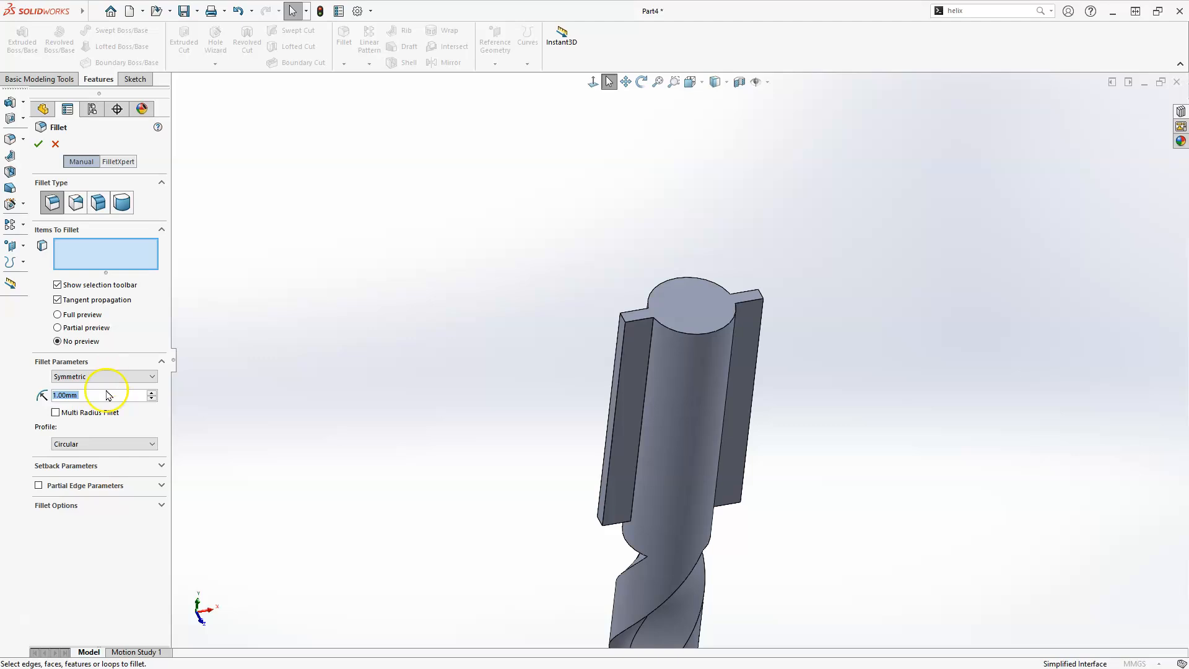
click(70, 395)
key(BackSpace)
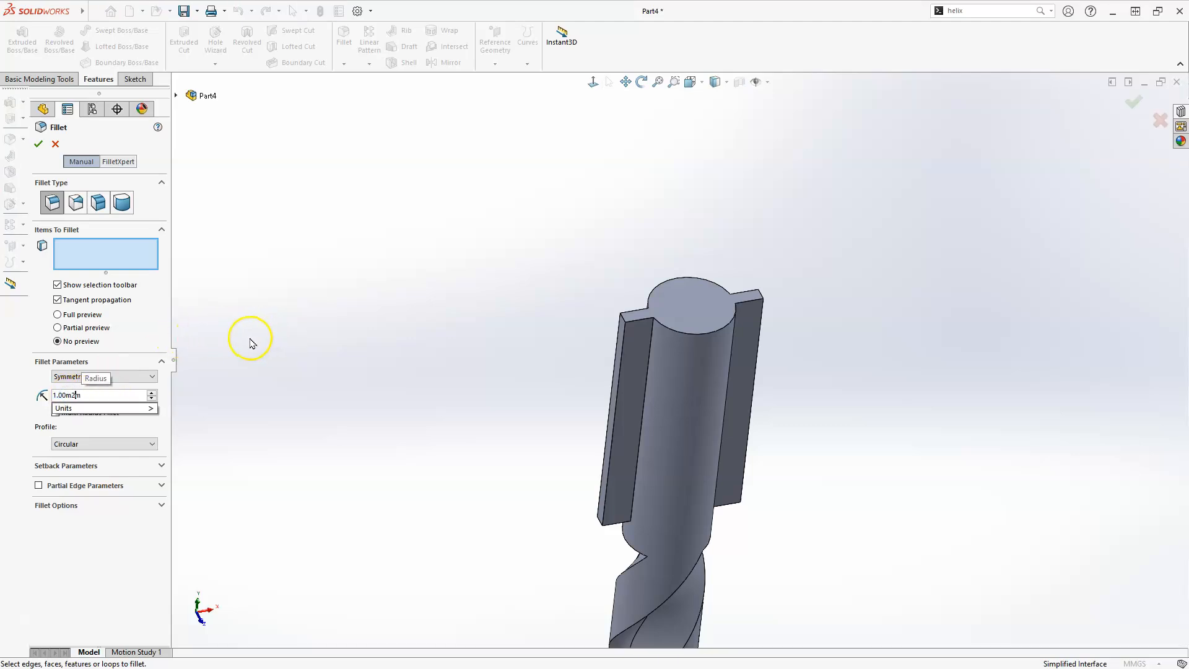
key(BackSpace)
key(BackSpace)
key(BackSpace)
key(BackSpace)
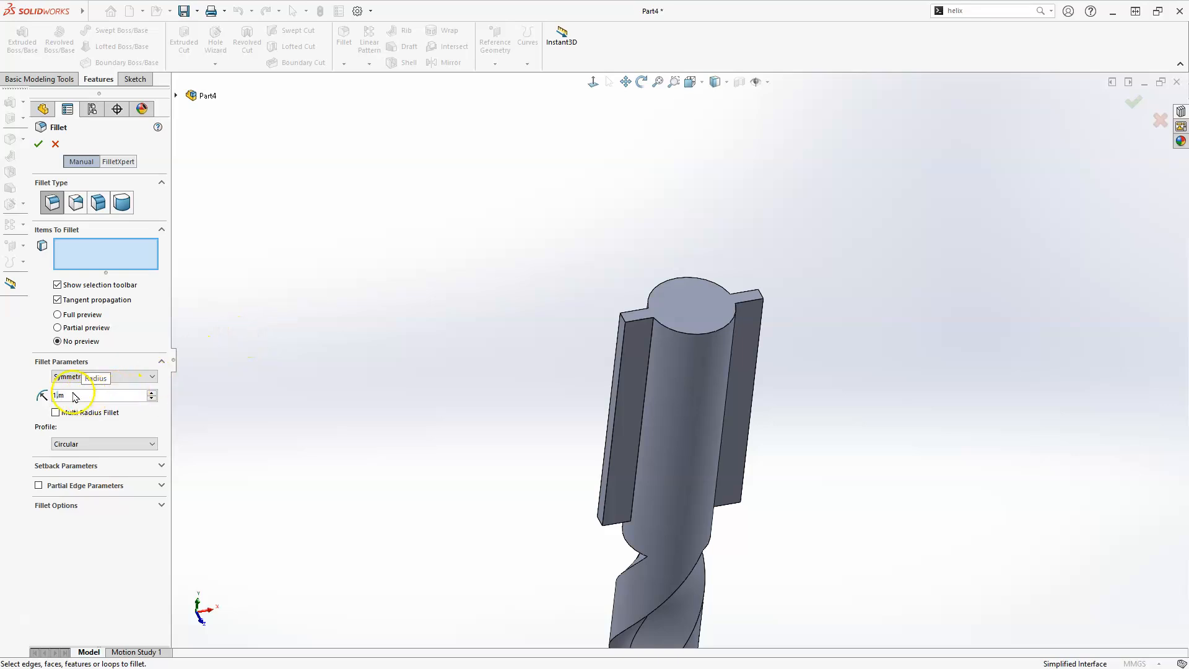
key(BackSpace)
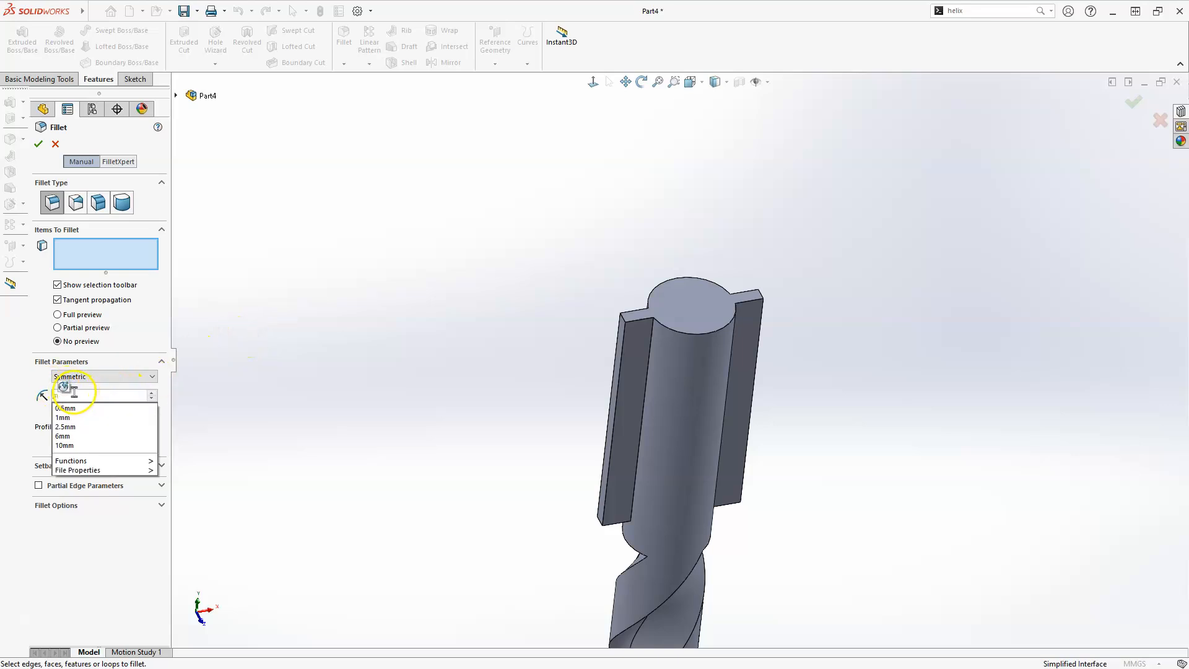
click(76, 393)
key(BackSpace)
key(Delete)
text(2)
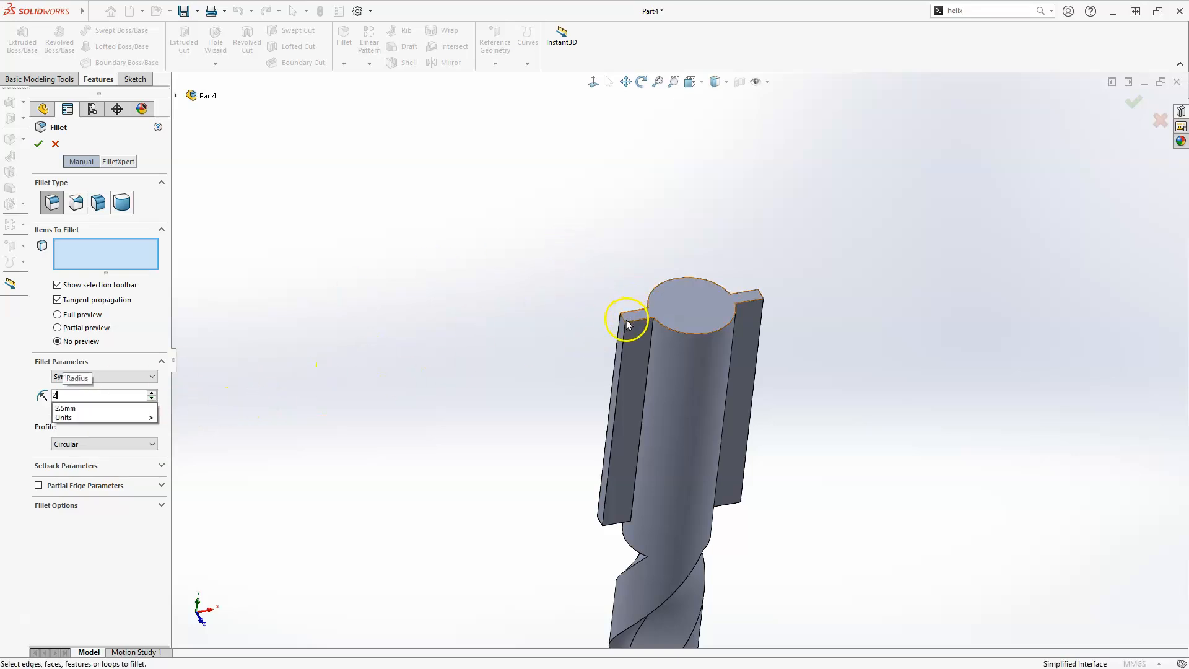
scroll(636, 318, down, 3)
click(641, 345)
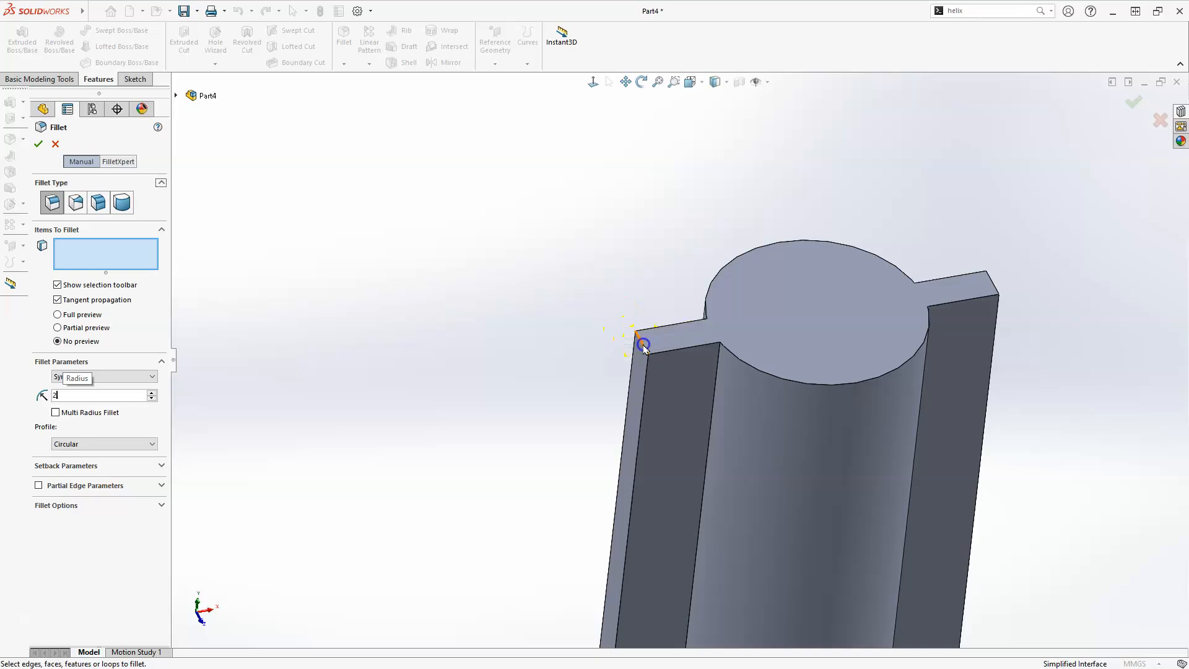
scroll(622, 394, up, 3)
scroll(647, 585, down, 3)
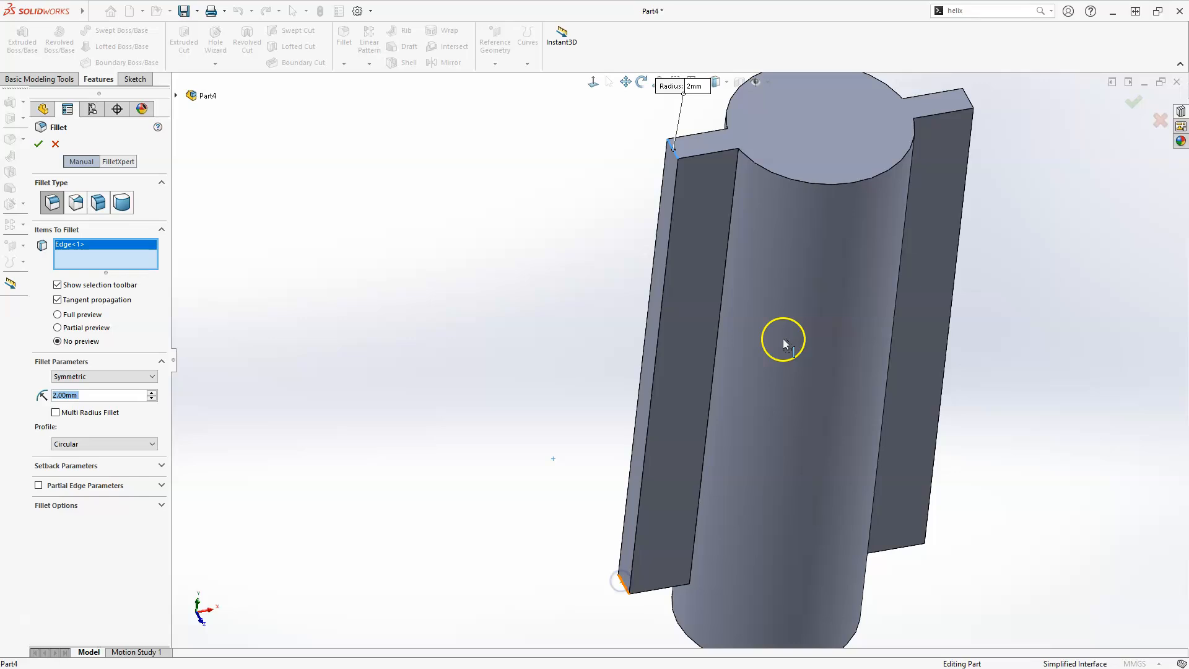
click(969, 99)
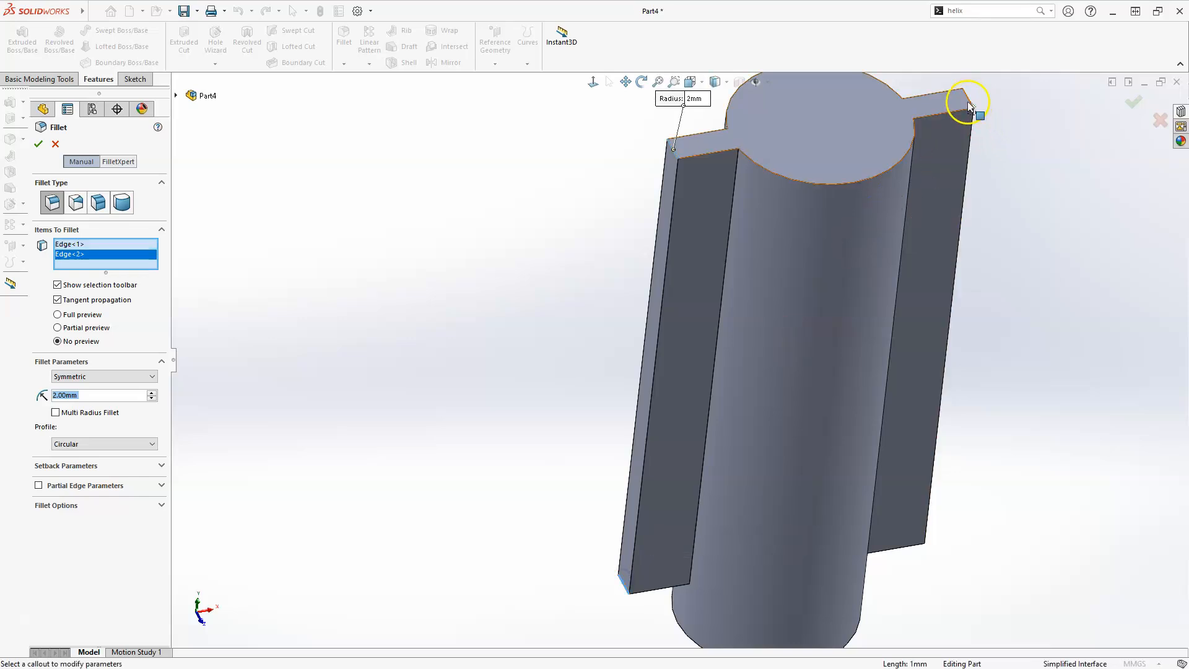
click(968, 99)
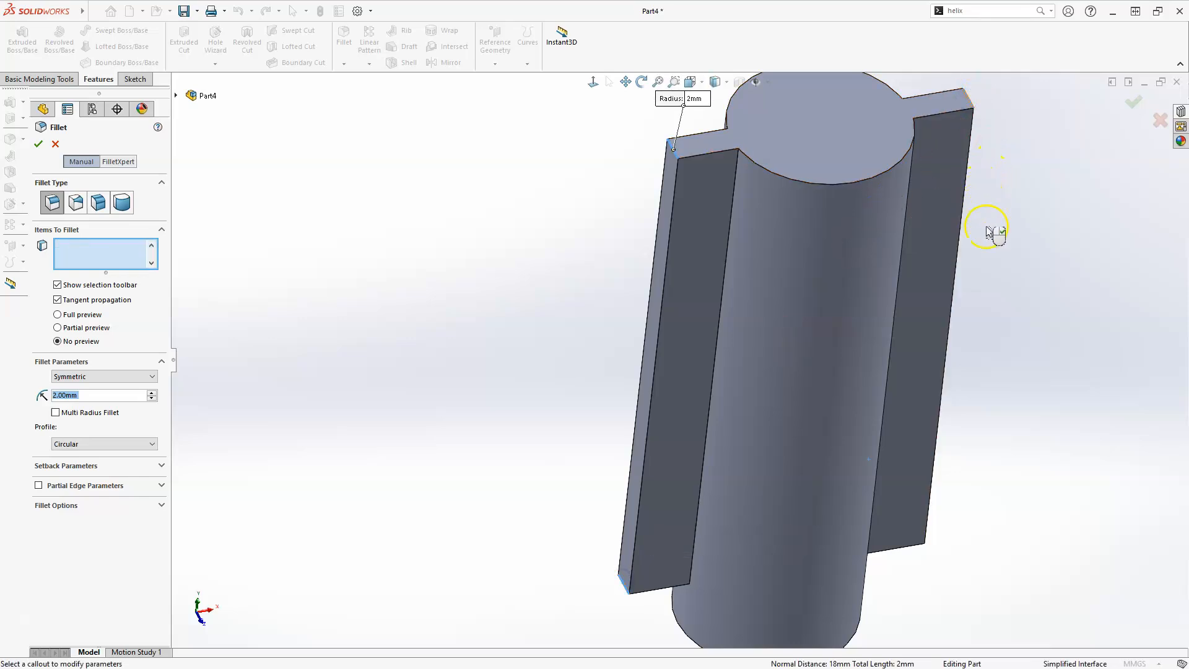
scroll(987, 248, up, 3)
middle_drag(949, 257, 921, 276)
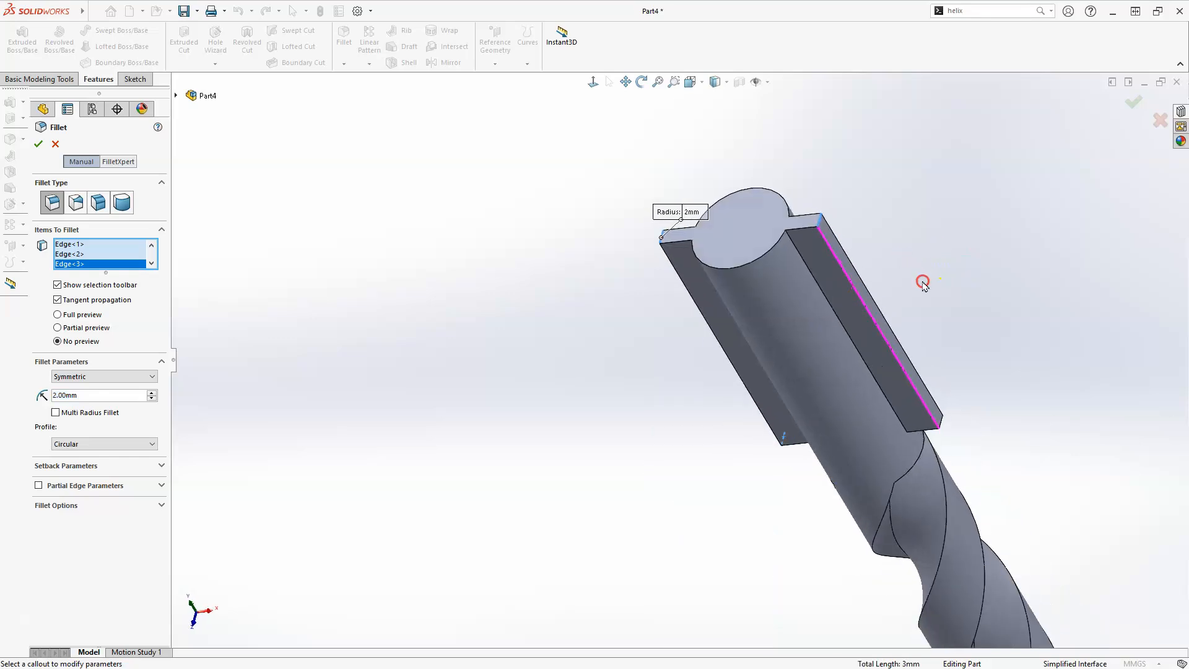
scroll(919, 435, down, 5)
click(854, 419)
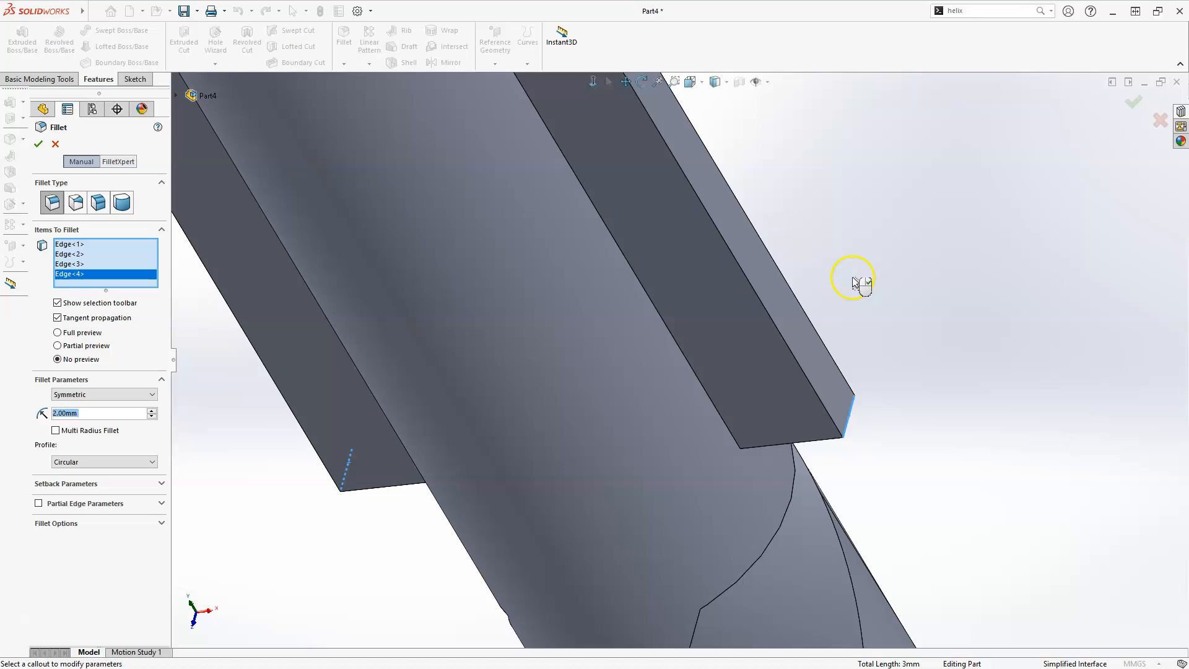
click(1131, 109)
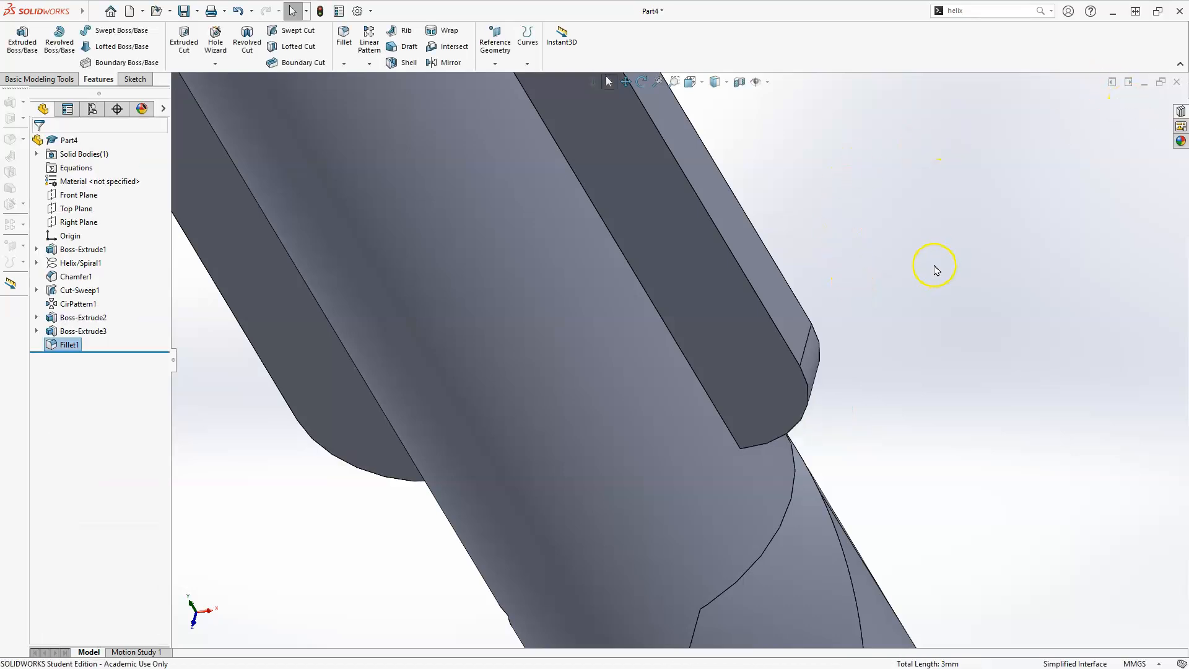
Fillet the four edges where the tabs meet the shank cylinder with a 1 mm radius
scroll(933, 265, up, 5)
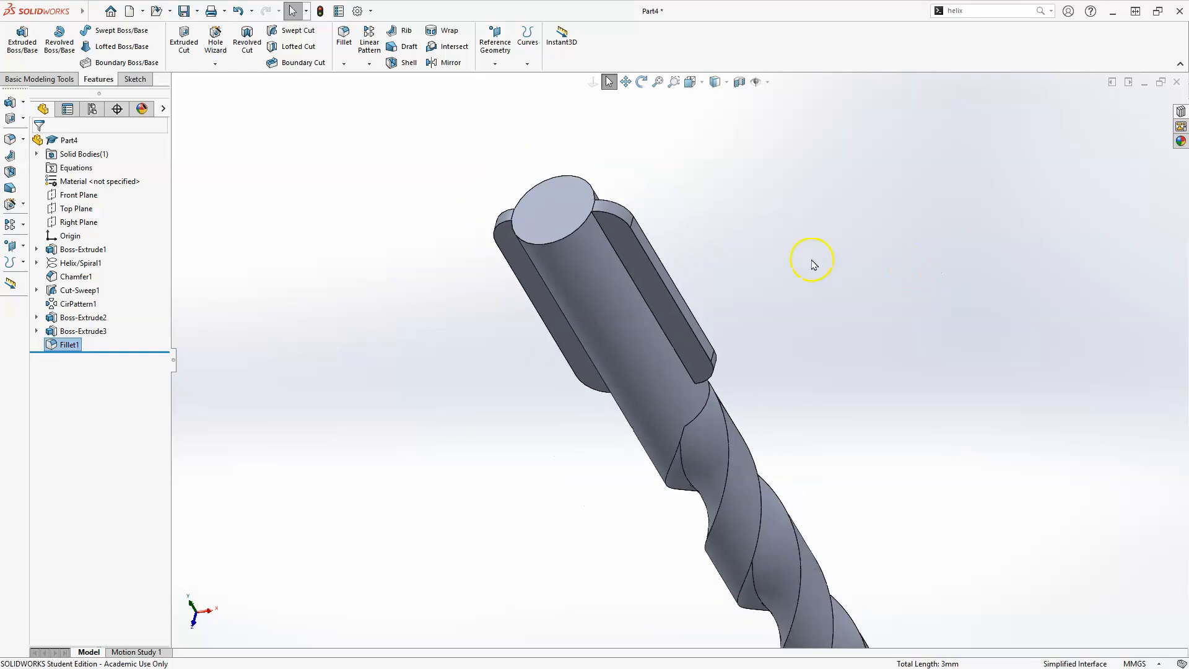
click(347, 36)
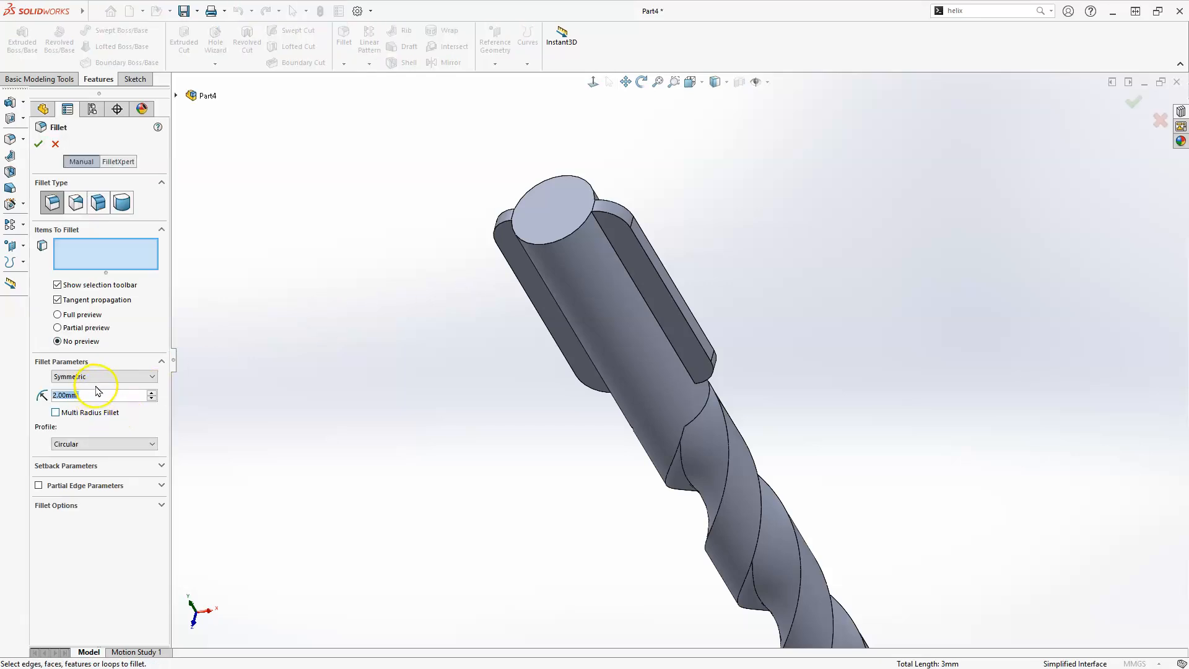
text(1)
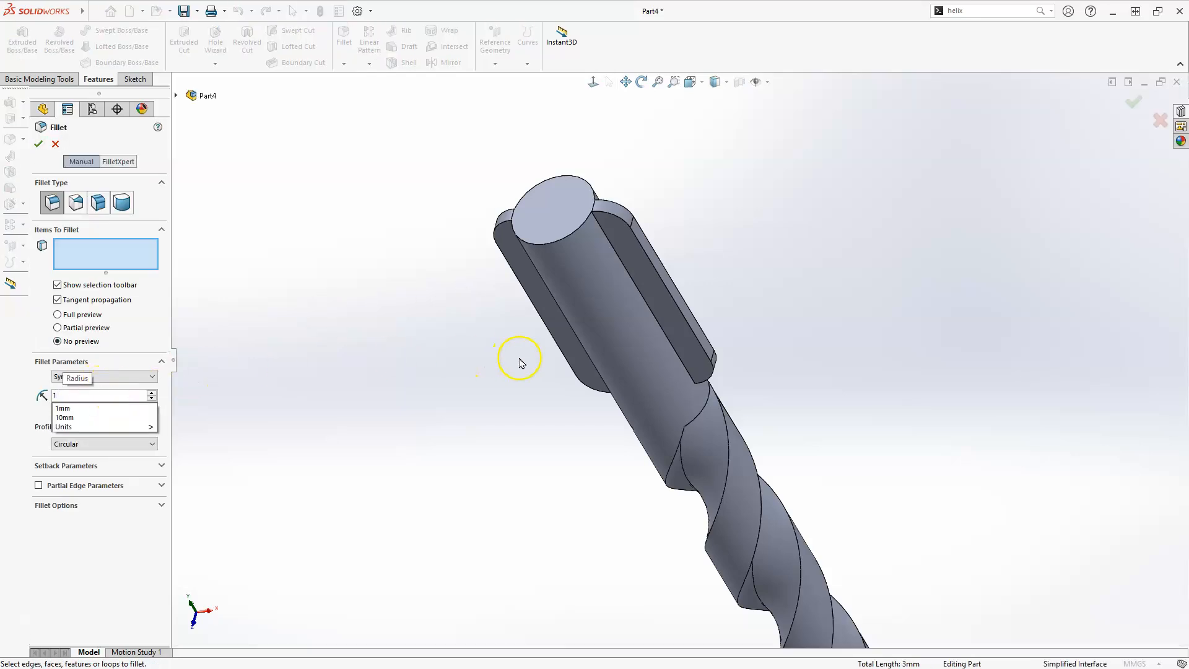
scroll(671, 269, down, 3)
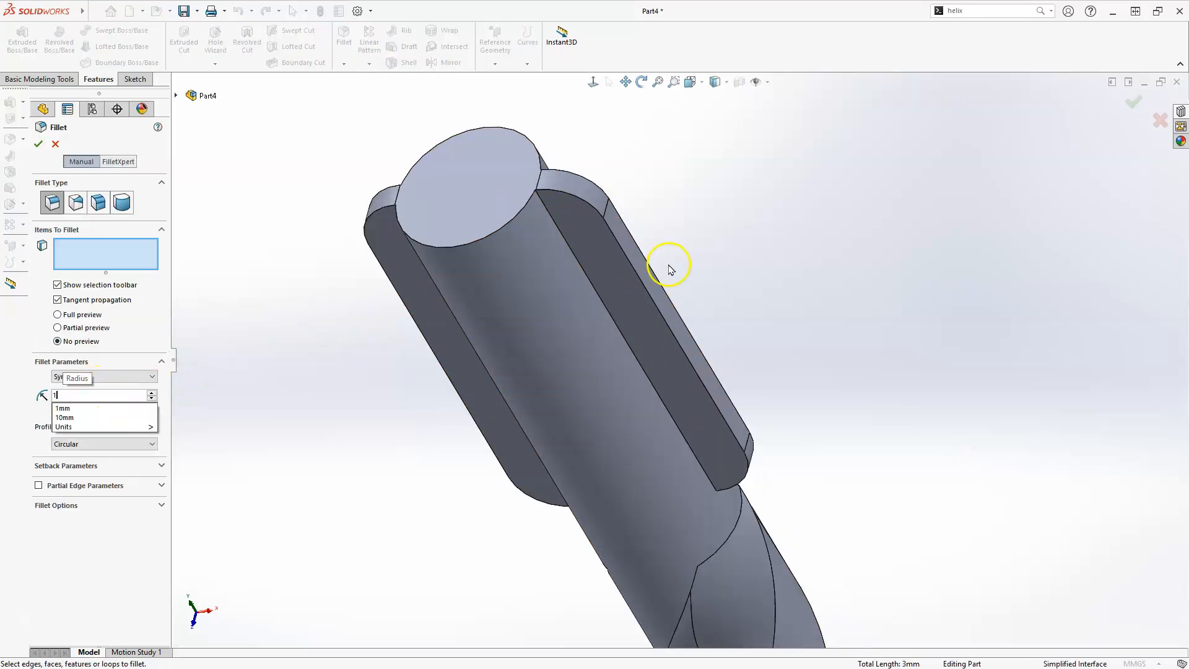
click(593, 288)
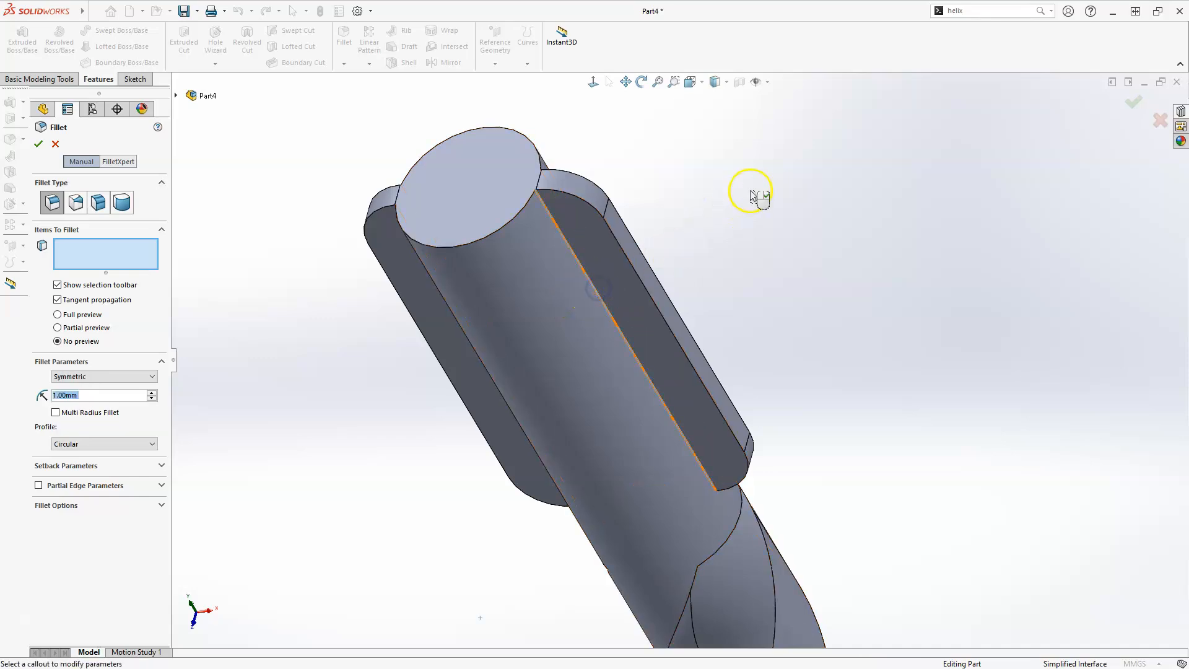
middle_drag(751, 212, 812, 191)
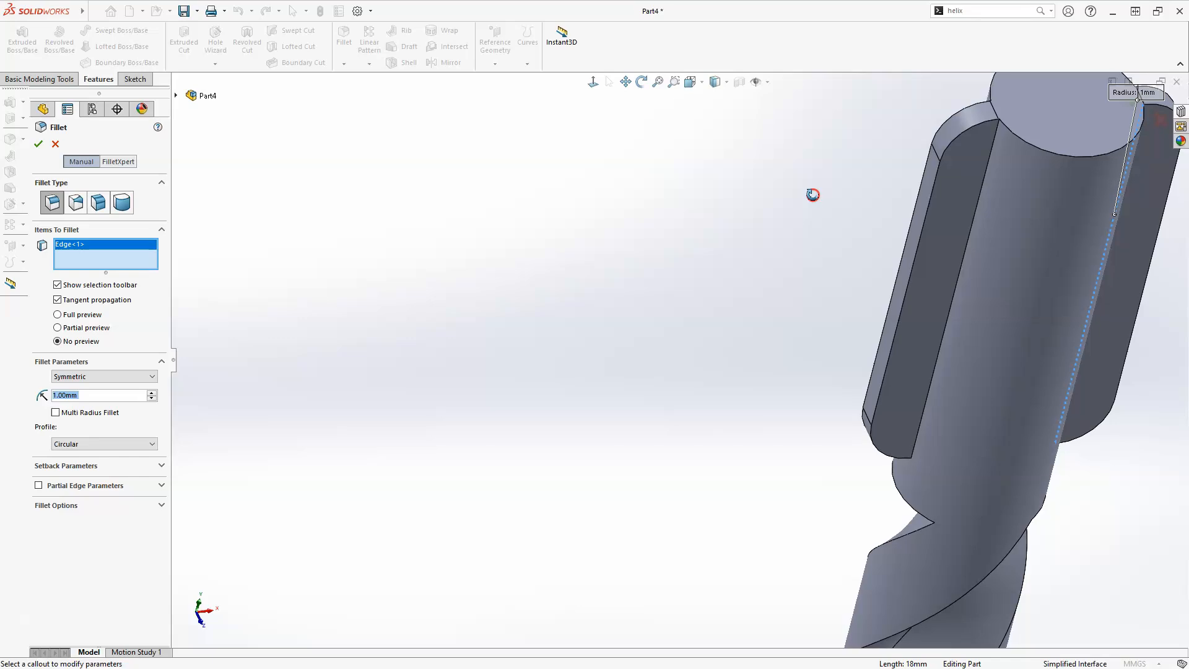
click(952, 308)
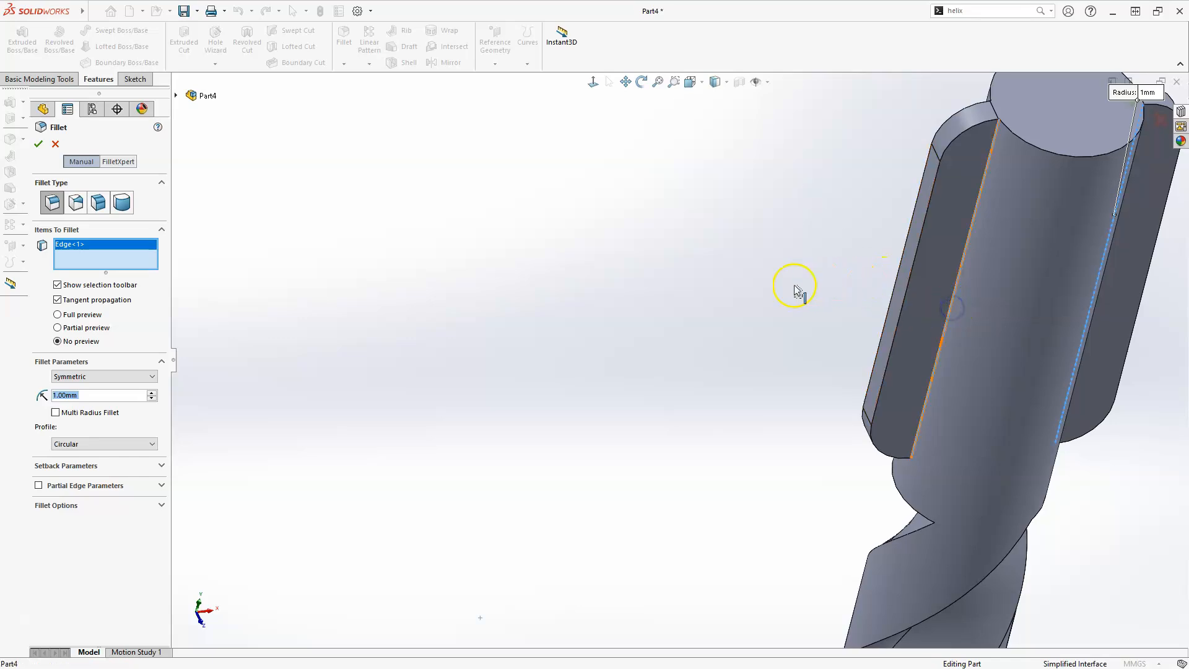
scroll(740, 310, up, 6)
middle_drag(841, 350, 706, 507)
scroll(676, 344, down, 5)
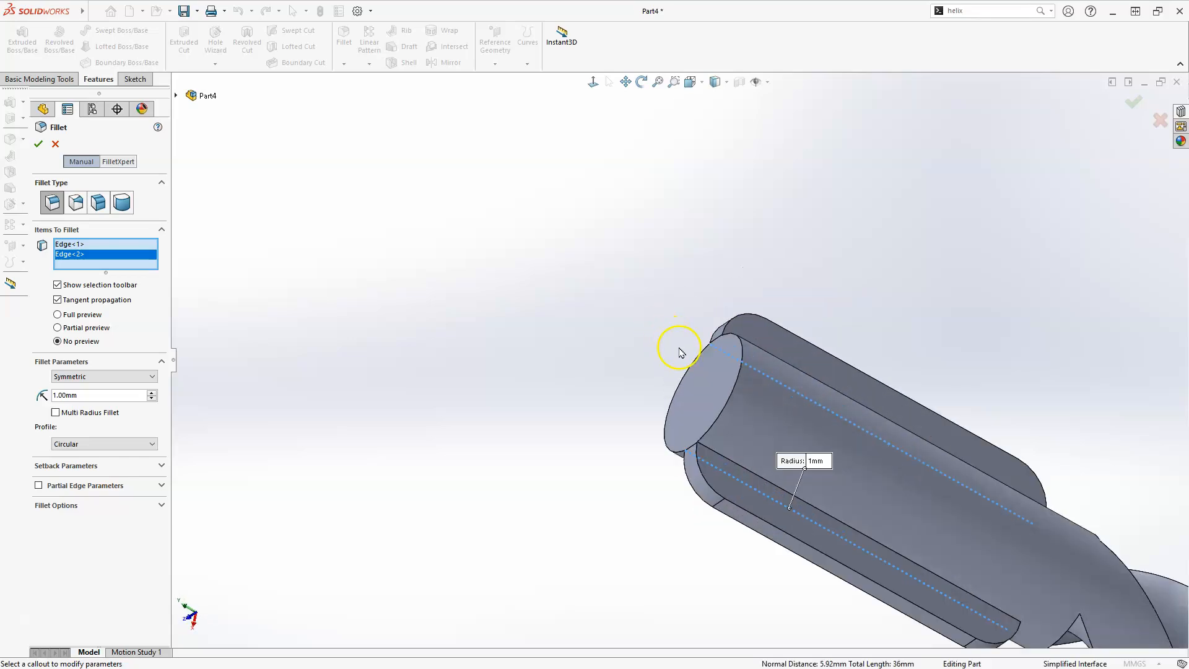
click(738, 486)
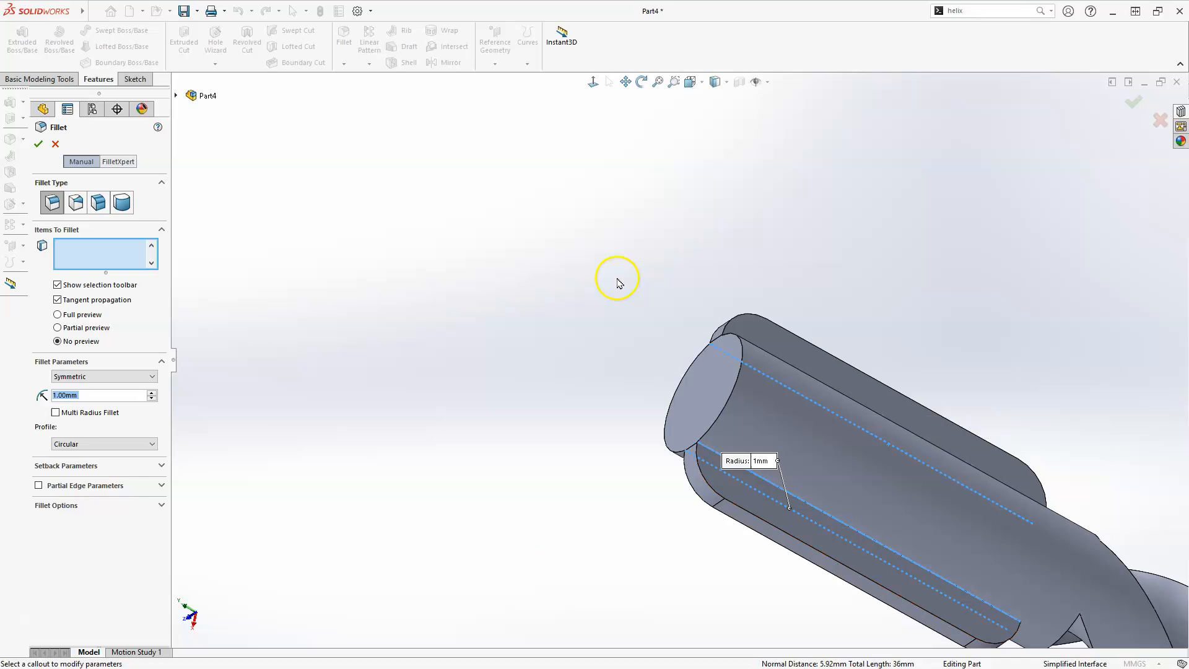
scroll(619, 283, up, 2)
middle_drag(865, 372, 789, 567)
scroll(706, 434, down, 3)
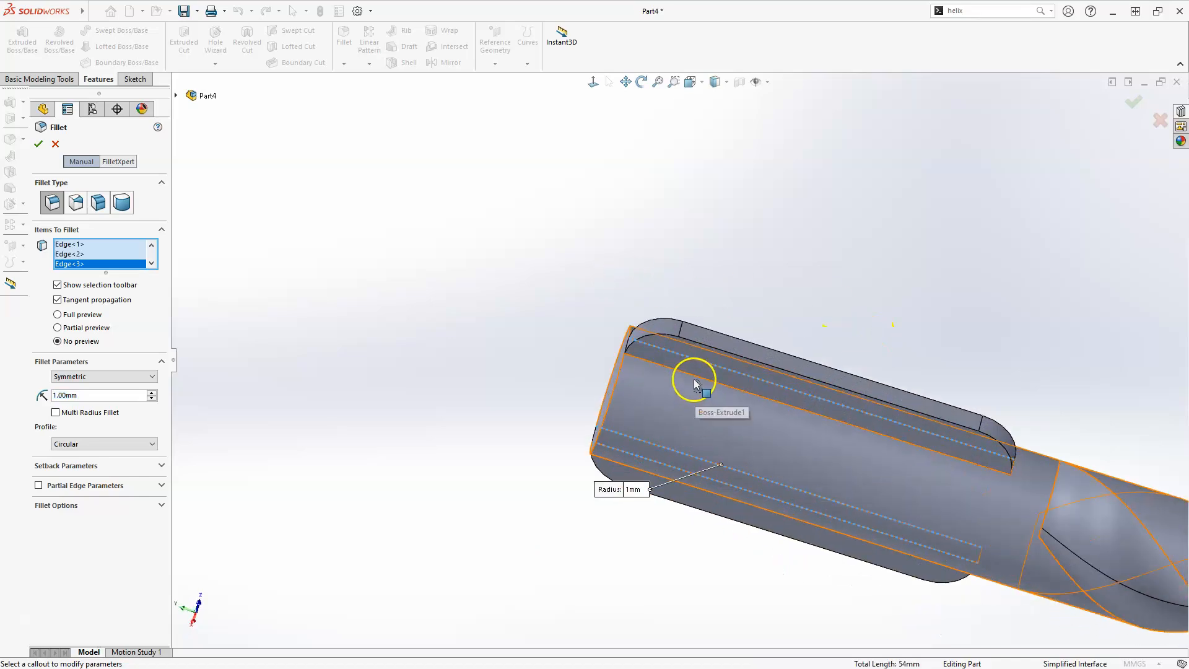
click(694, 374)
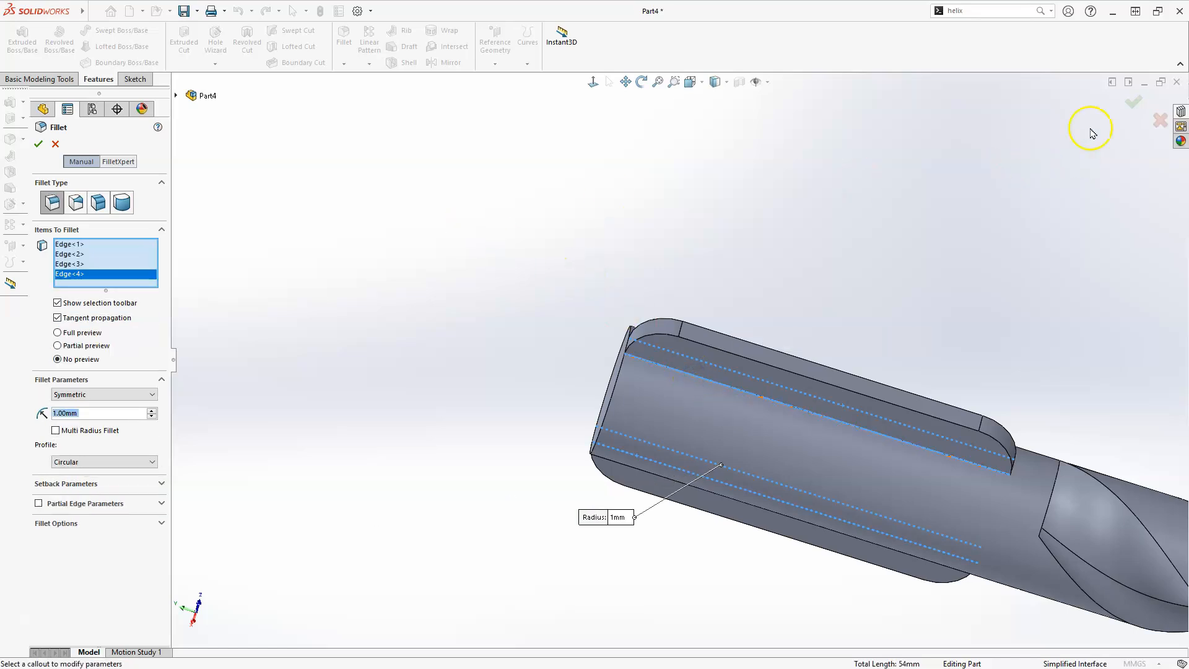
click(1137, 103)
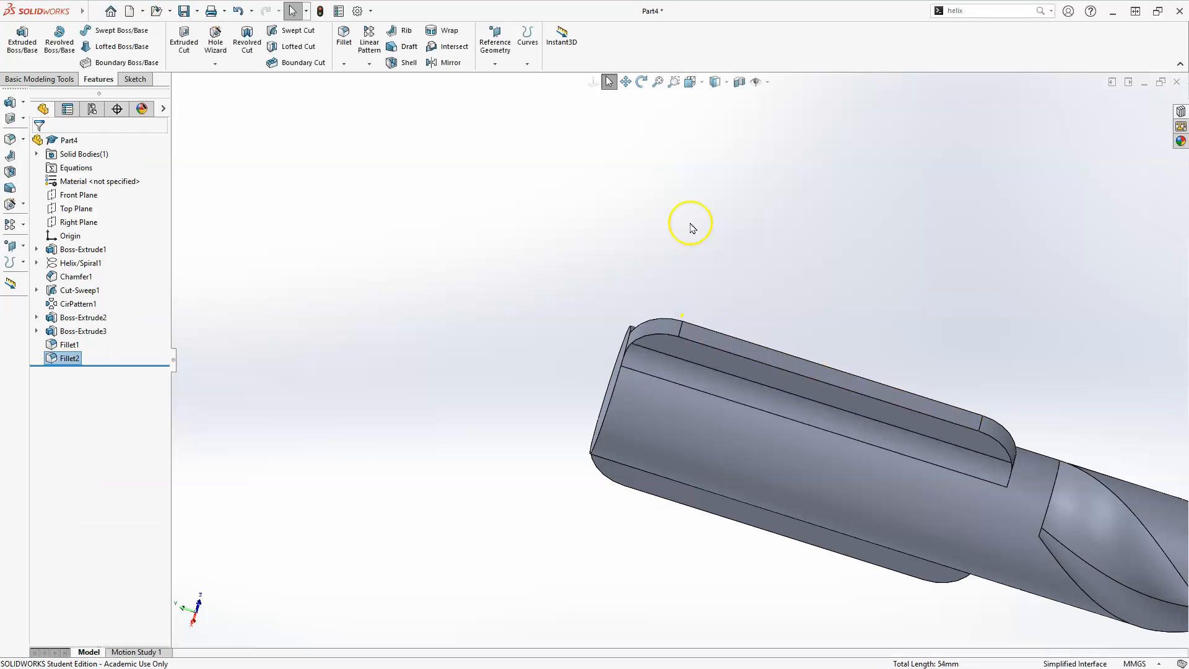
Inspect the finished drill from the isometric view
scroll(683, 284, up, 3)
middle_drag(683, 285, 768, 317)
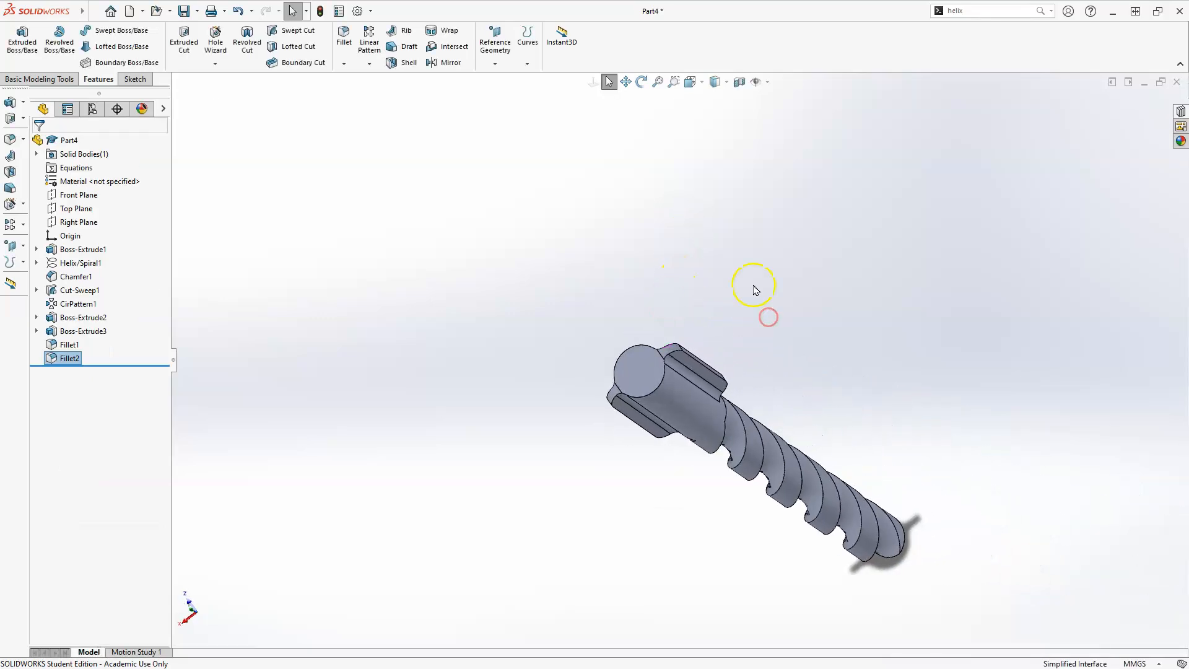
click(754, 283)
middle_drag(722, 275, 752, 211)
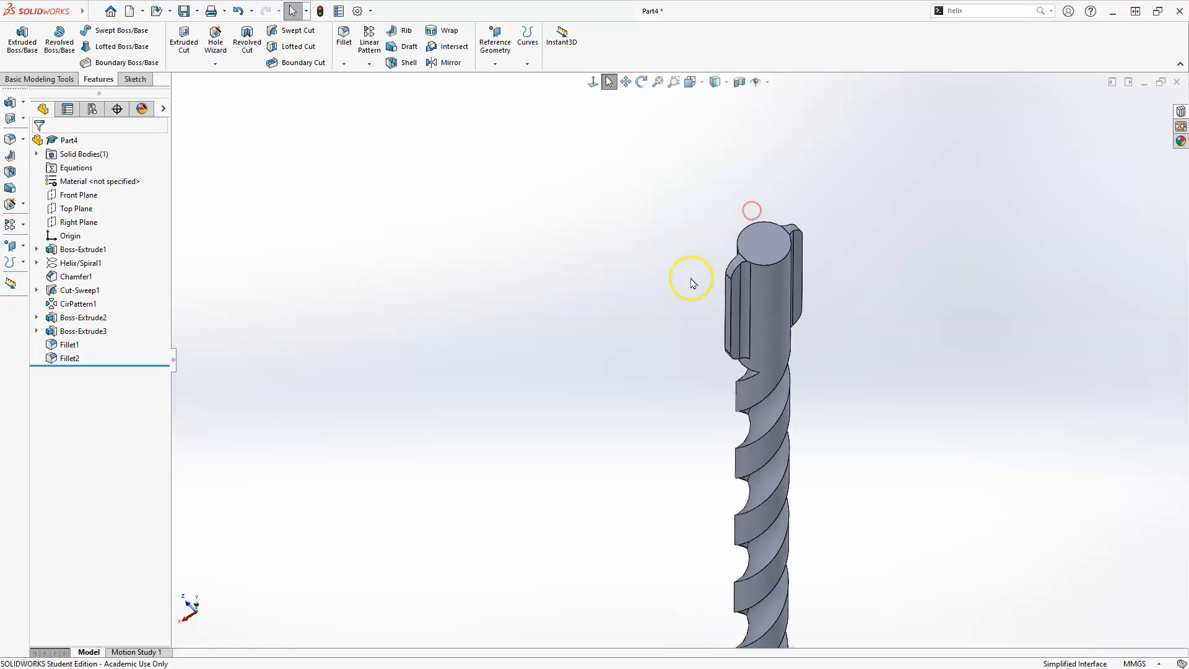
key(space)
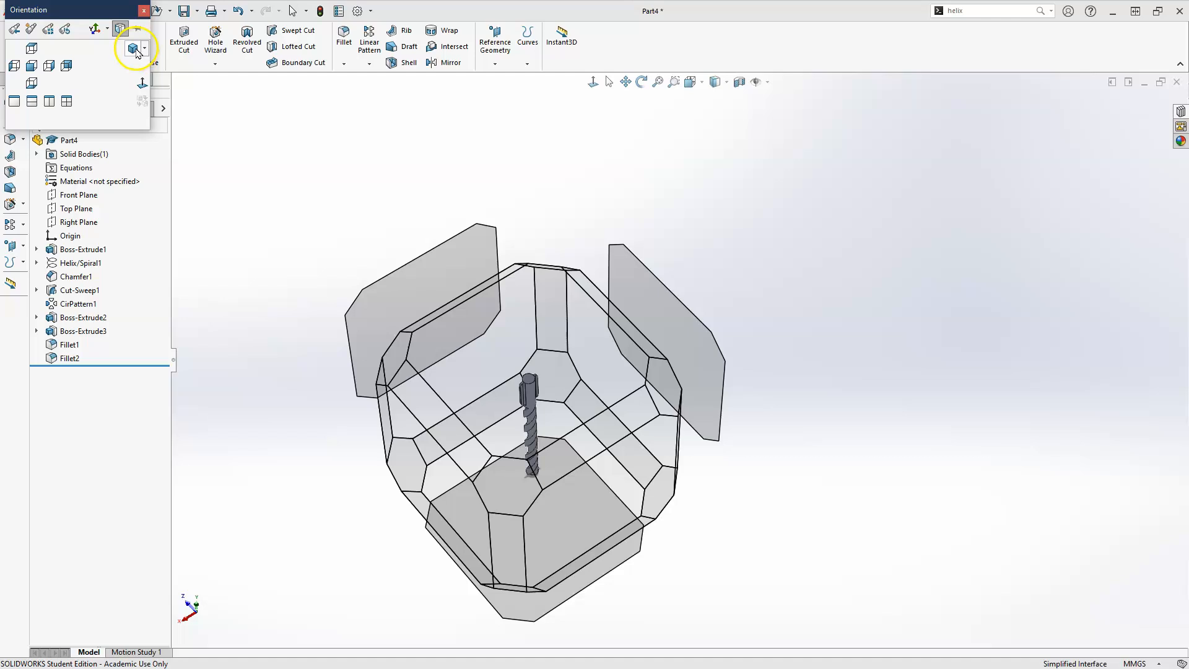
click(137, 51)
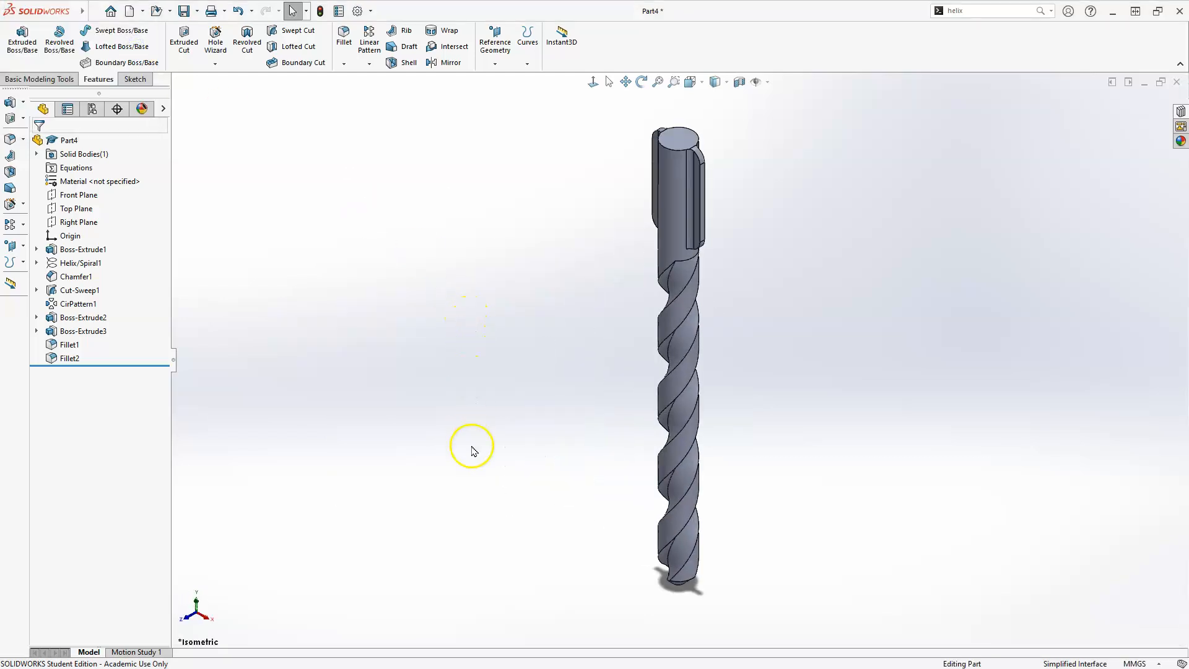